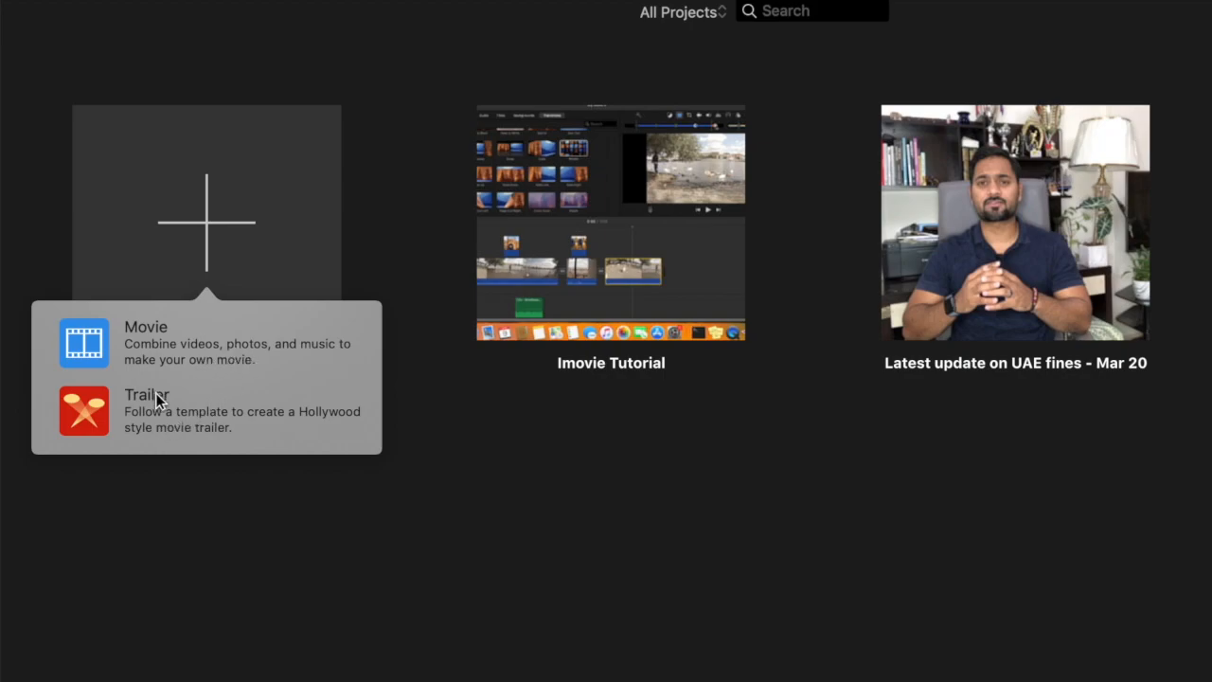
Create a new movie project and import all clips and photos from the Europe tutorial folder on My Passport
left_click(169, 343)
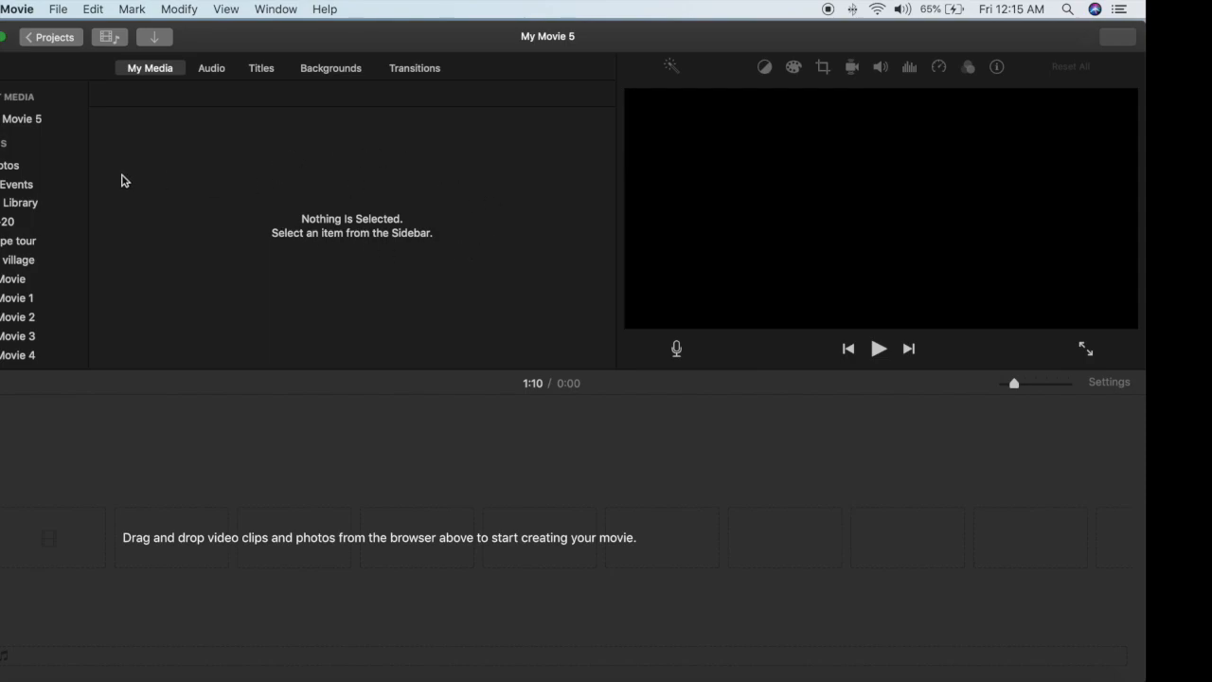
left_click(157, 39)
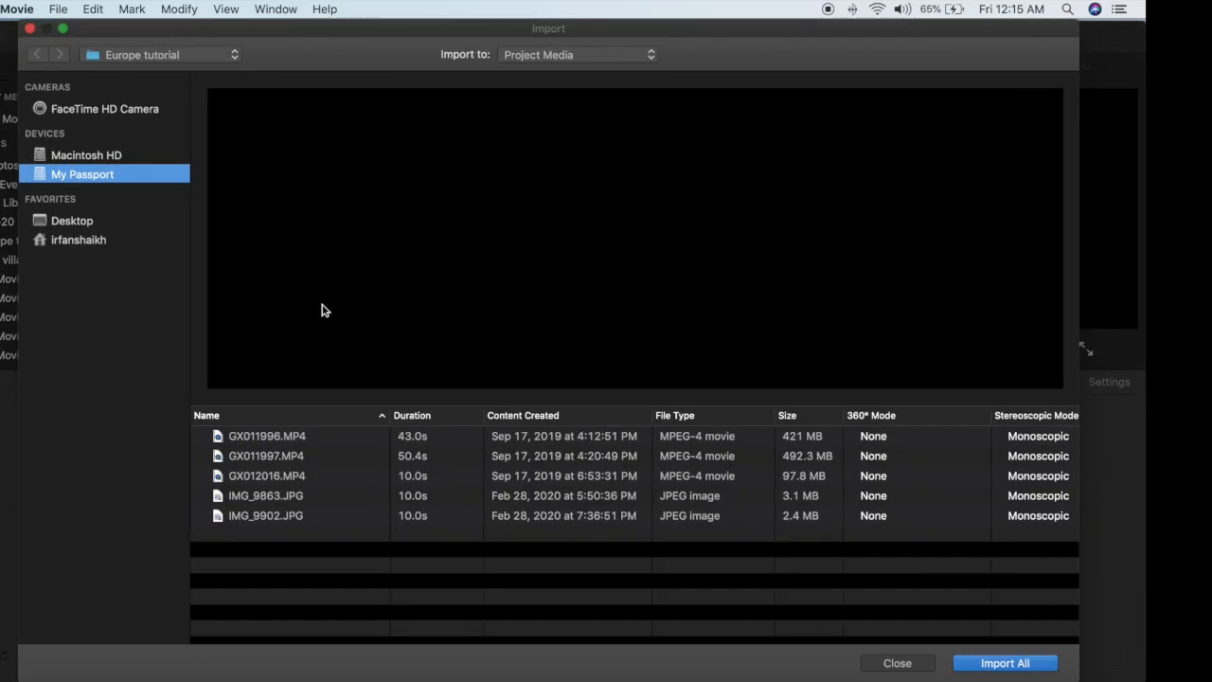
left_click(85, 159)
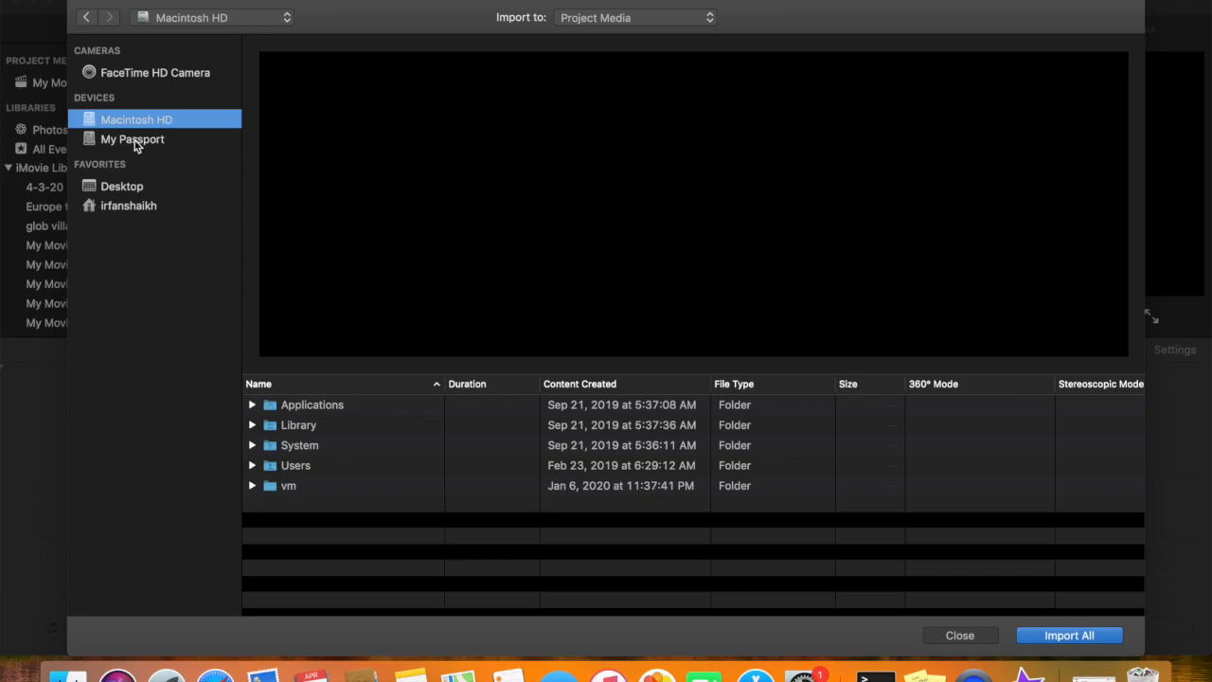
left_click(135, 142)
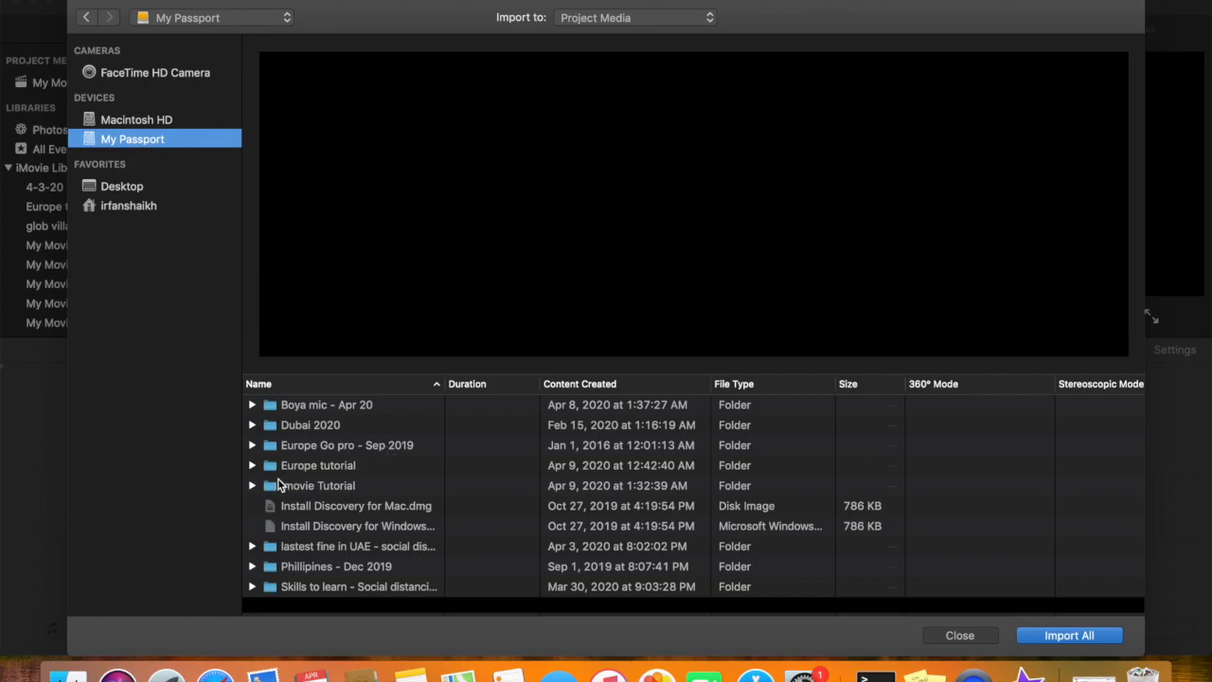
double_click(347, 466)
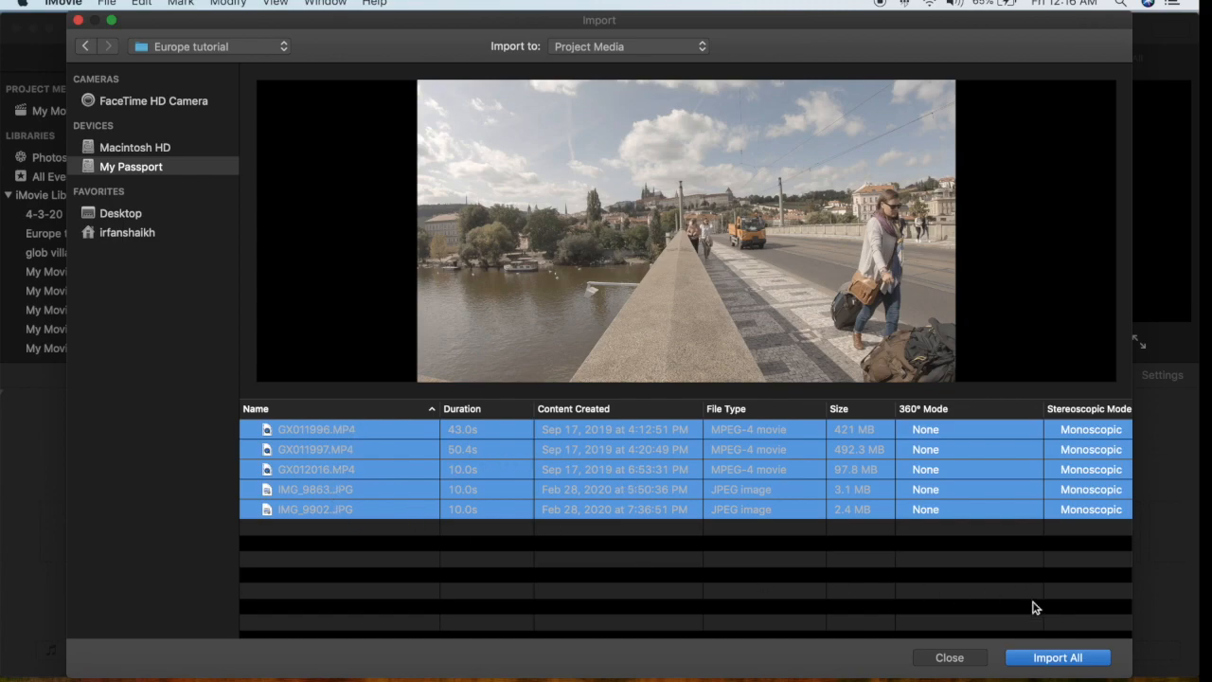
left_click(1057, 658)
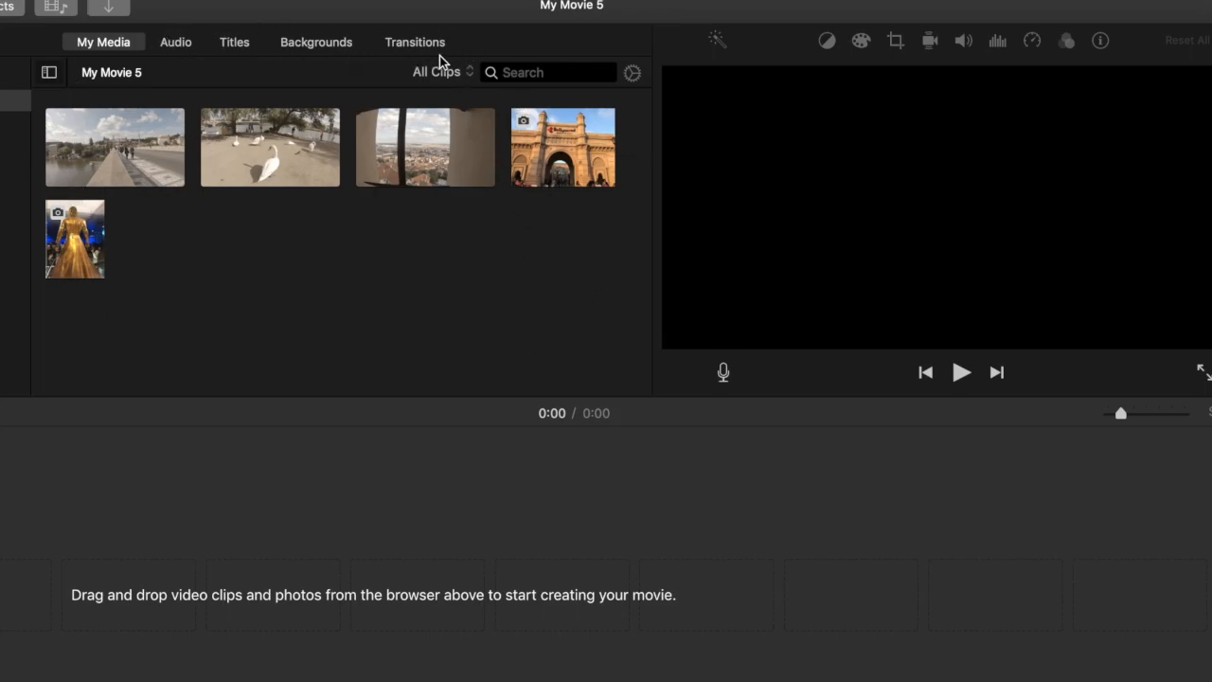
Add the 43-second bridge clip to the timeline and place the 50.4-second swan clip after it
left_click(270, 146)
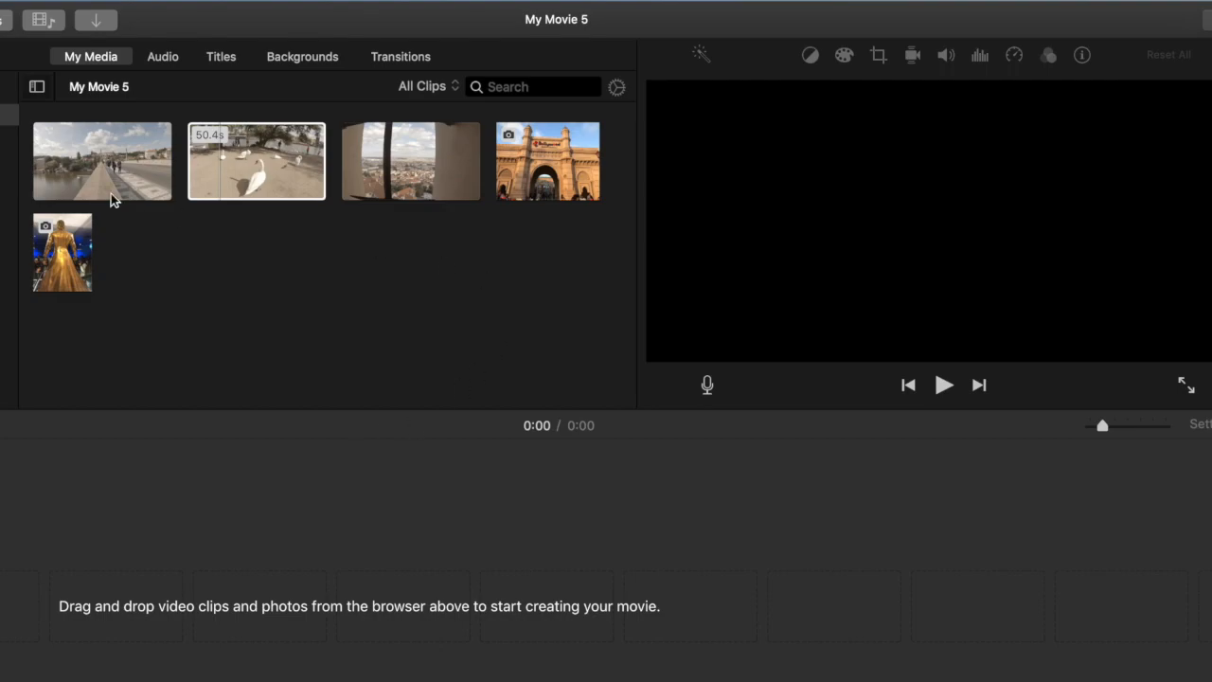
left_click(98, 161)
left_click_drag(102, 163, 130, 454)
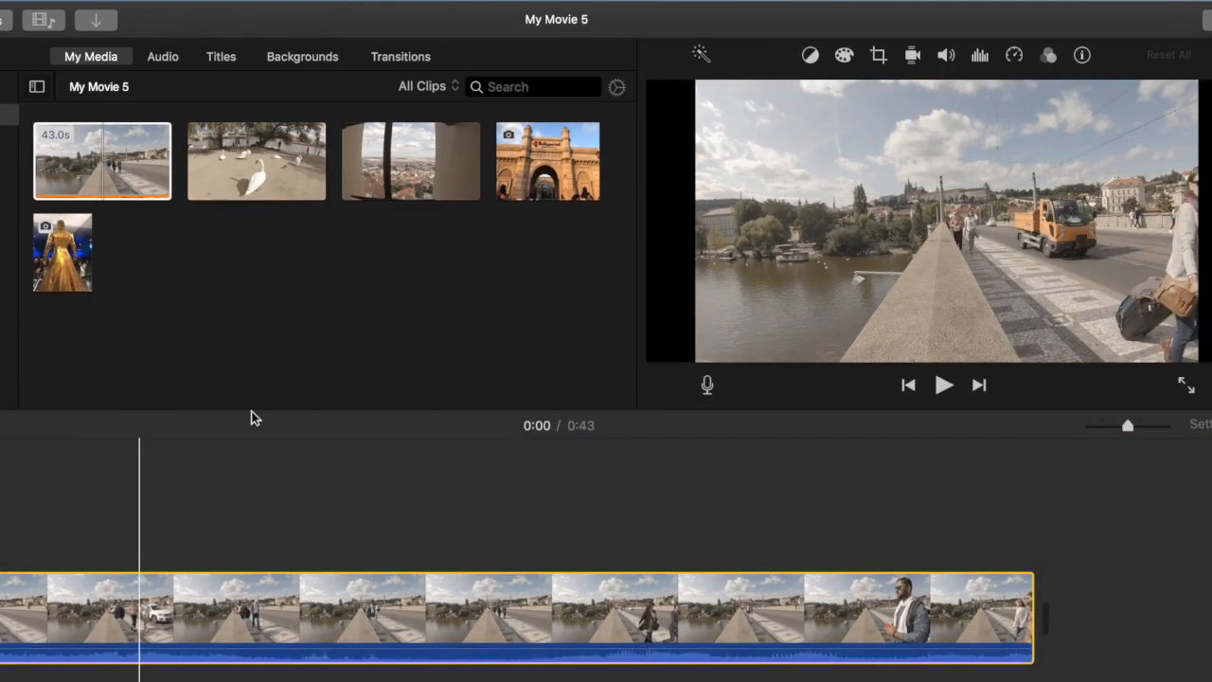
left_click_drag(270, 171, 1089, 591)
scroll(758, 596, "right", 5)
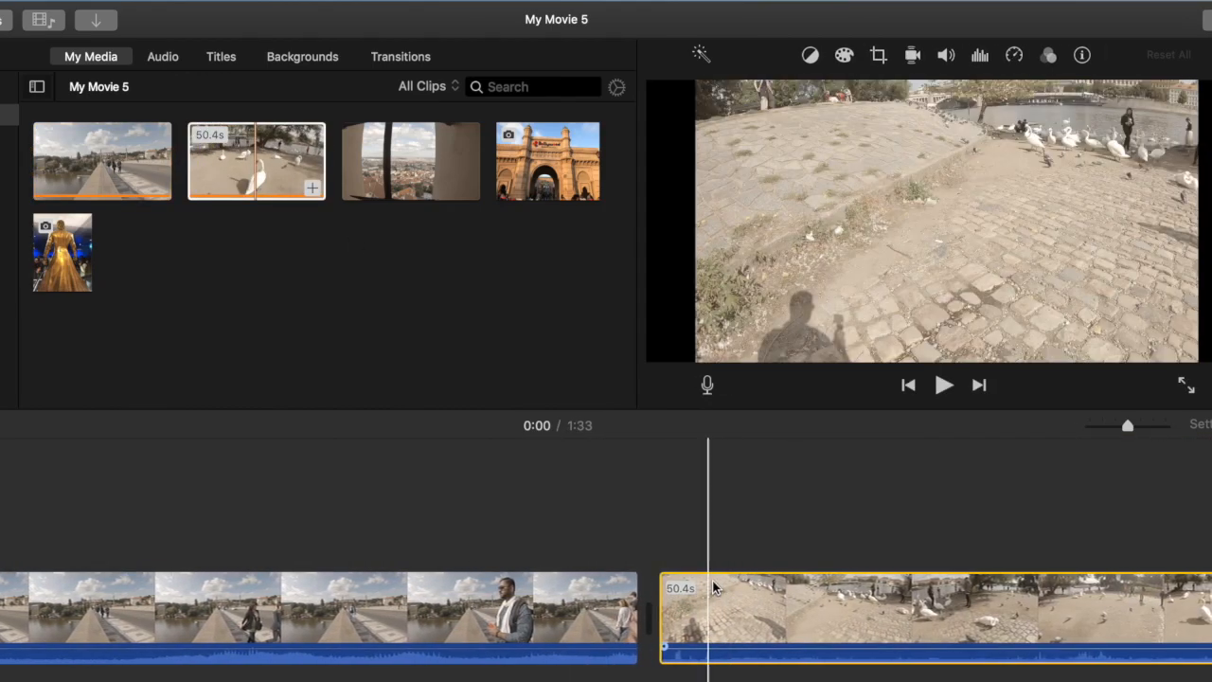
Select only the middle portion of the window-view clip and add it to the end of the timeline
scroll(701, 596, "right", 4)
left_click(412, 159)
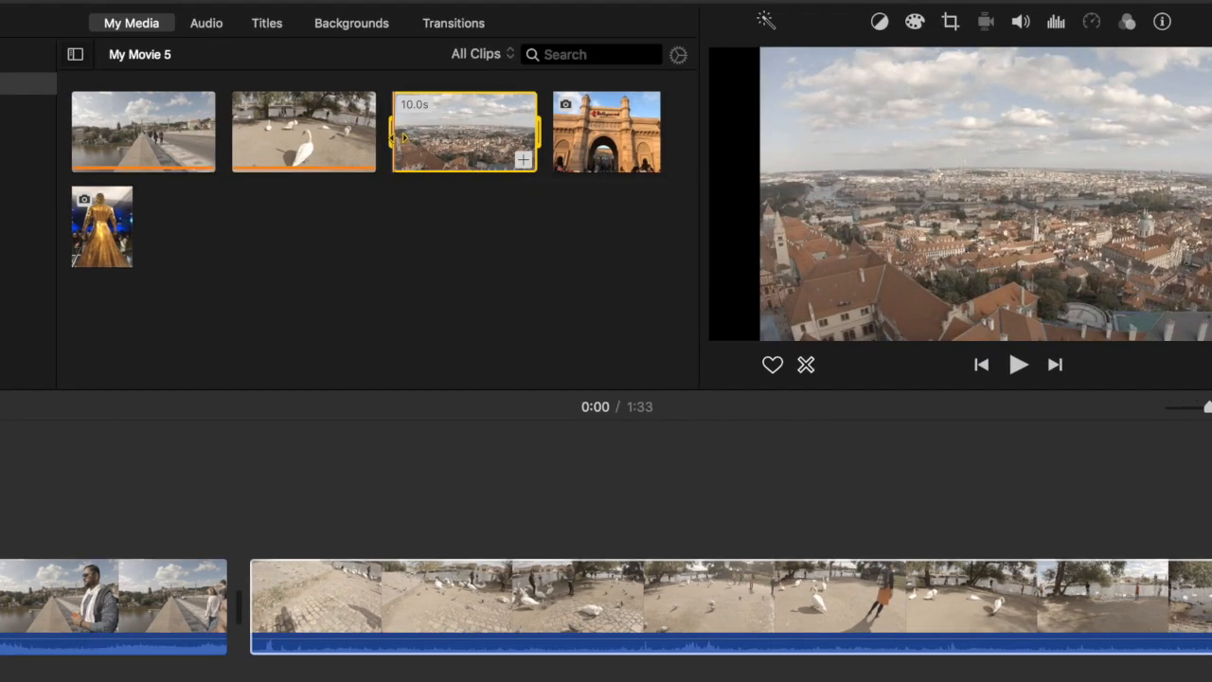
left_click_drag(404, 138, 425, 139)
left_click_drag(538, 134, 501, 135)
mouse_move(489, 161)
left_click(487, 160)
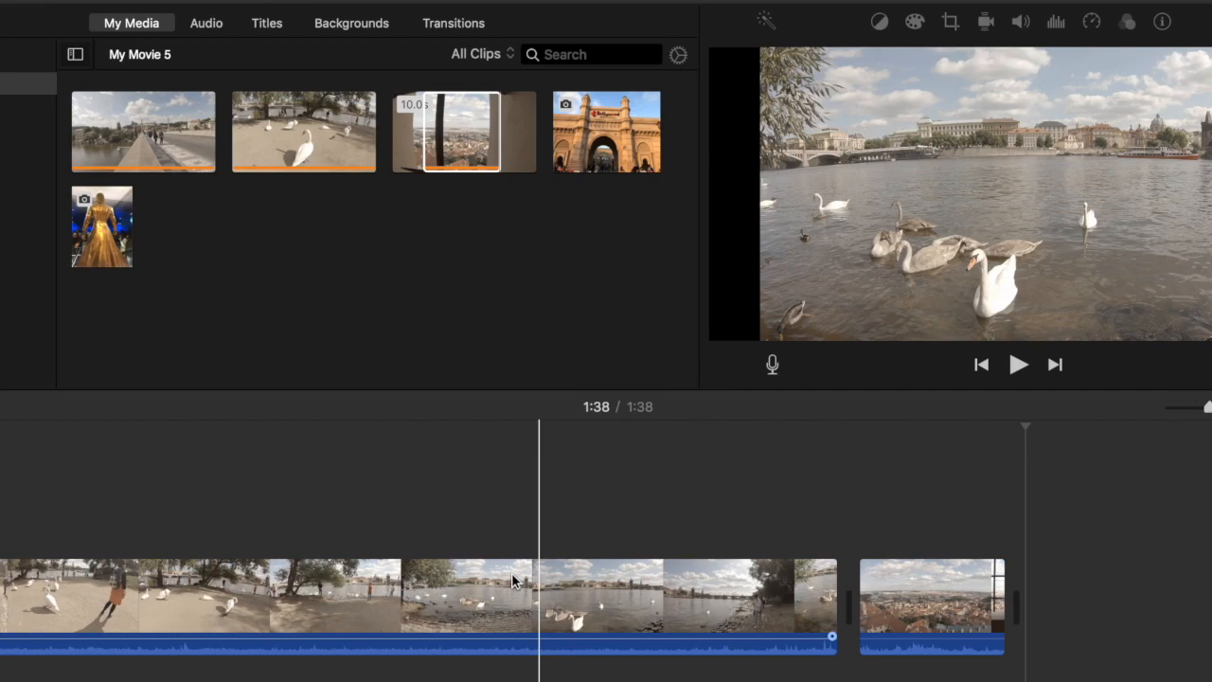
Select the bridge clip in the timeline and place the playhead at about 0:18
scroll(511, 572, "left", 15)
scroll(534, 576, "right", 1)
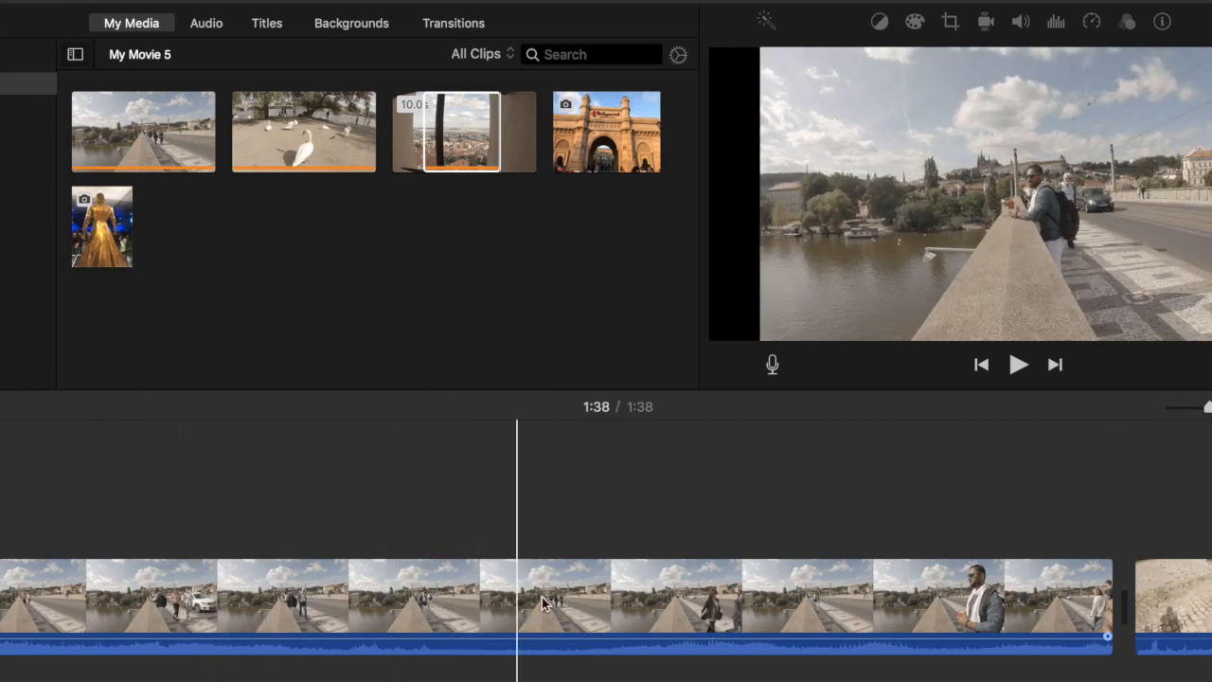
left_click(416, 609)
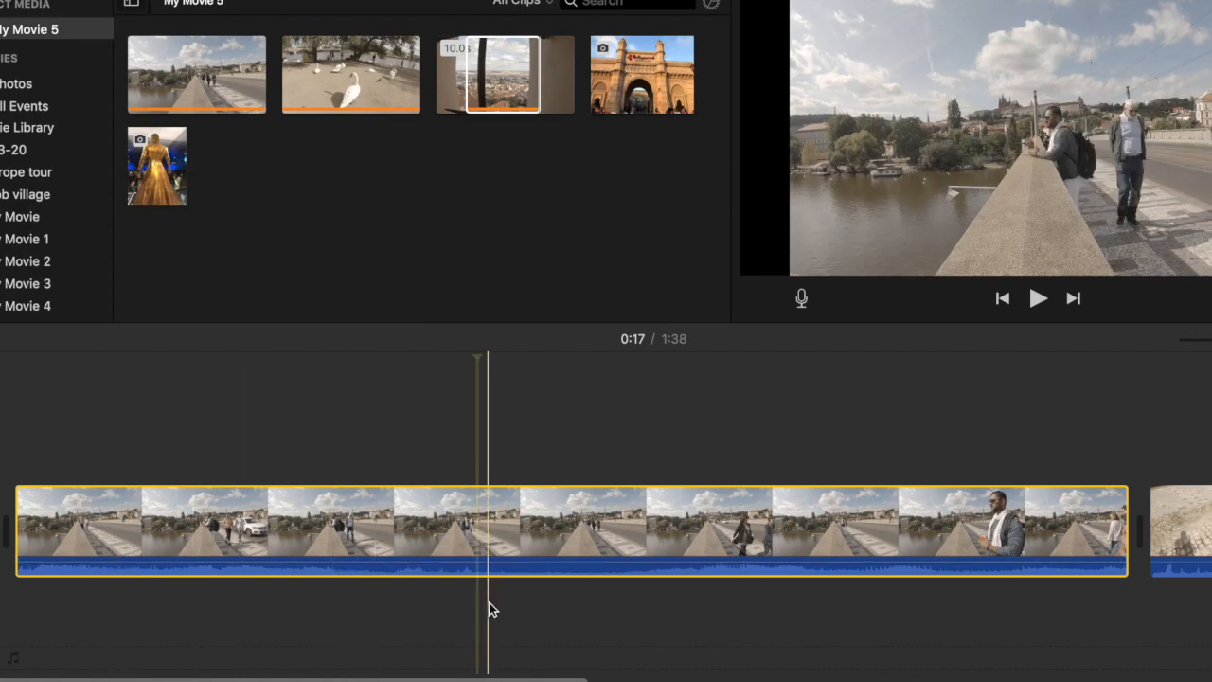
left_click(480, 538)
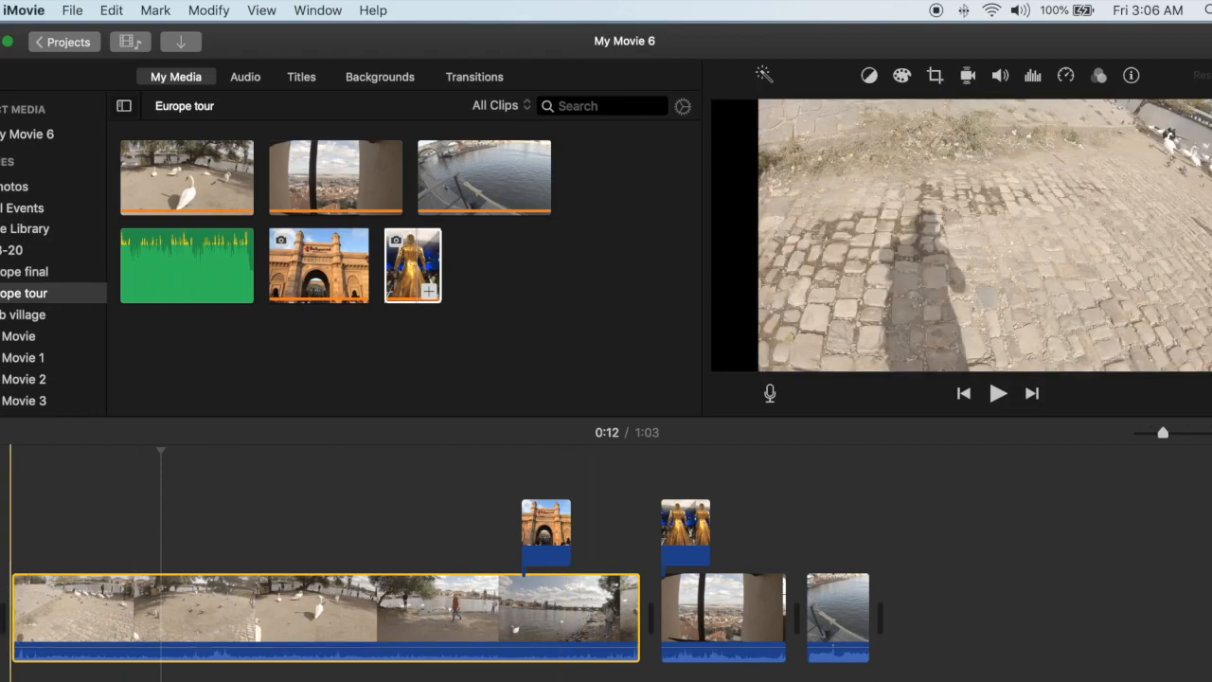
Trim the timeline's swan clip by about 10 seconds at its start and 3 seconds at its end, and play the movie
left_click_drag(8, 601, 138, 604)
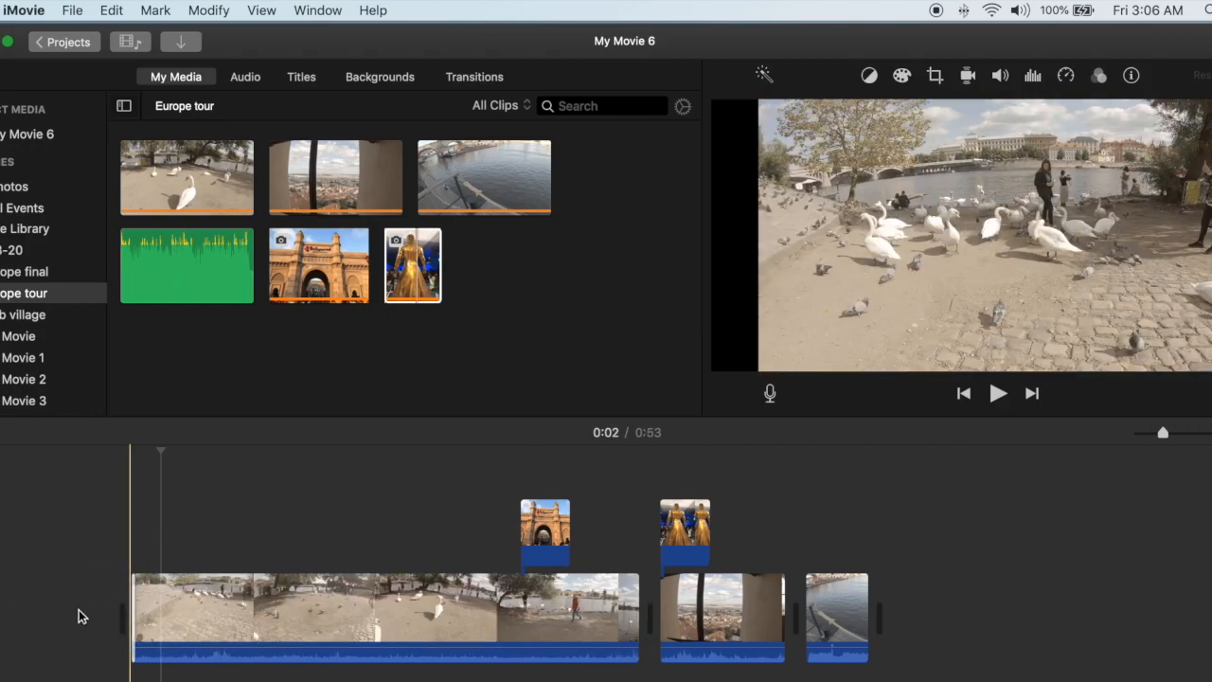
left_click_drag(637, 601, 591, 601)
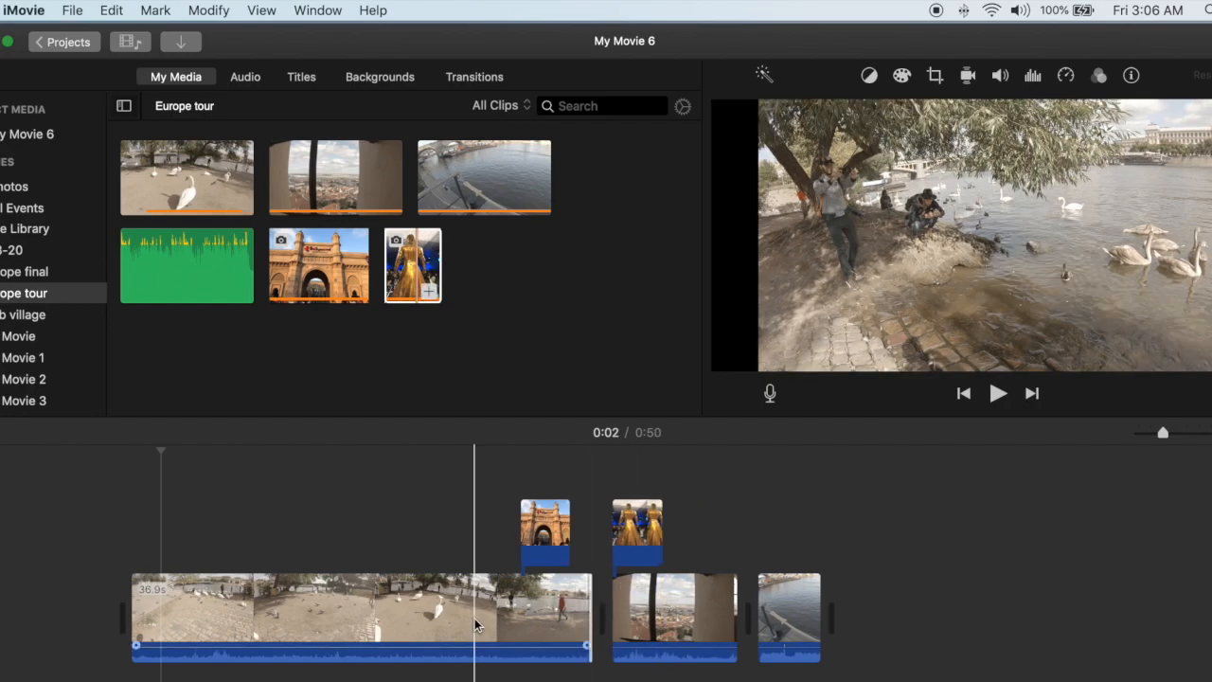
left_click(112, 11)
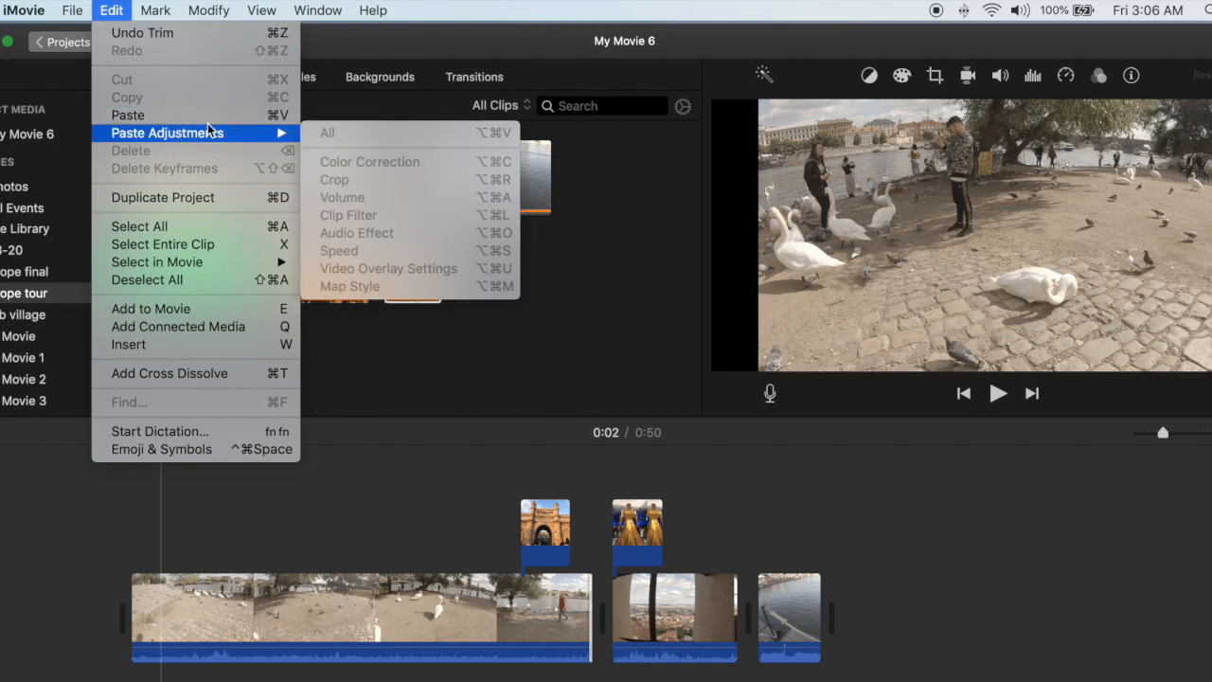
mouse_move(262, 12)
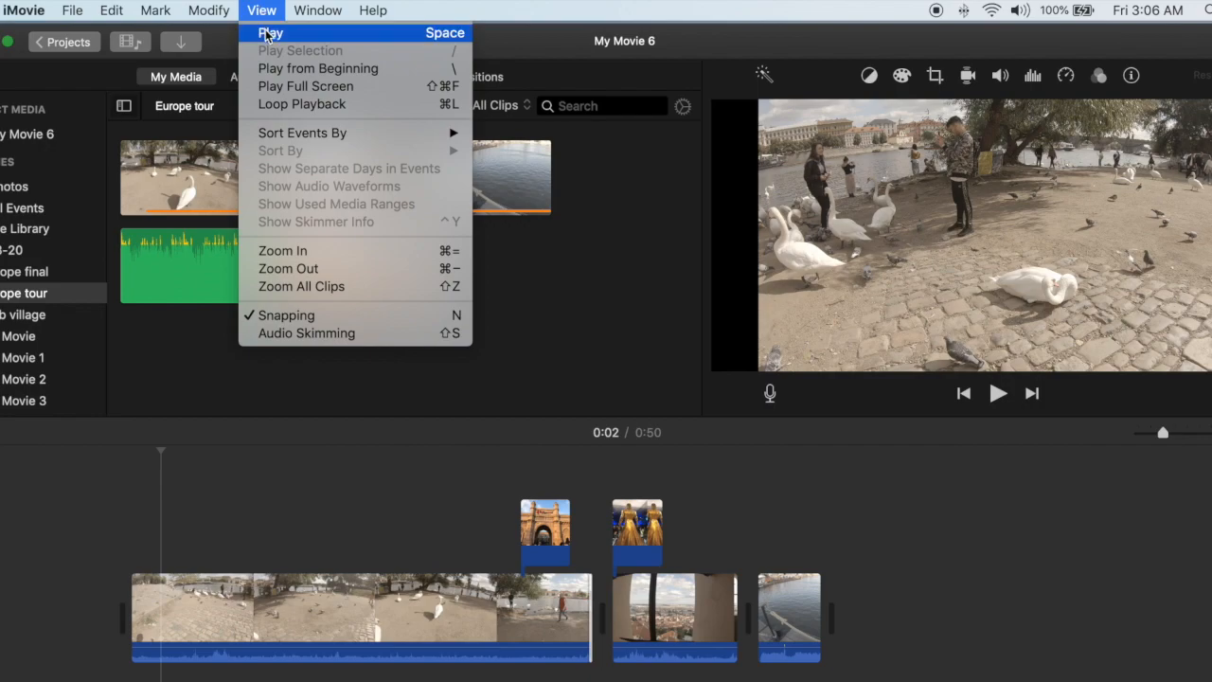
left_click(269, 34)
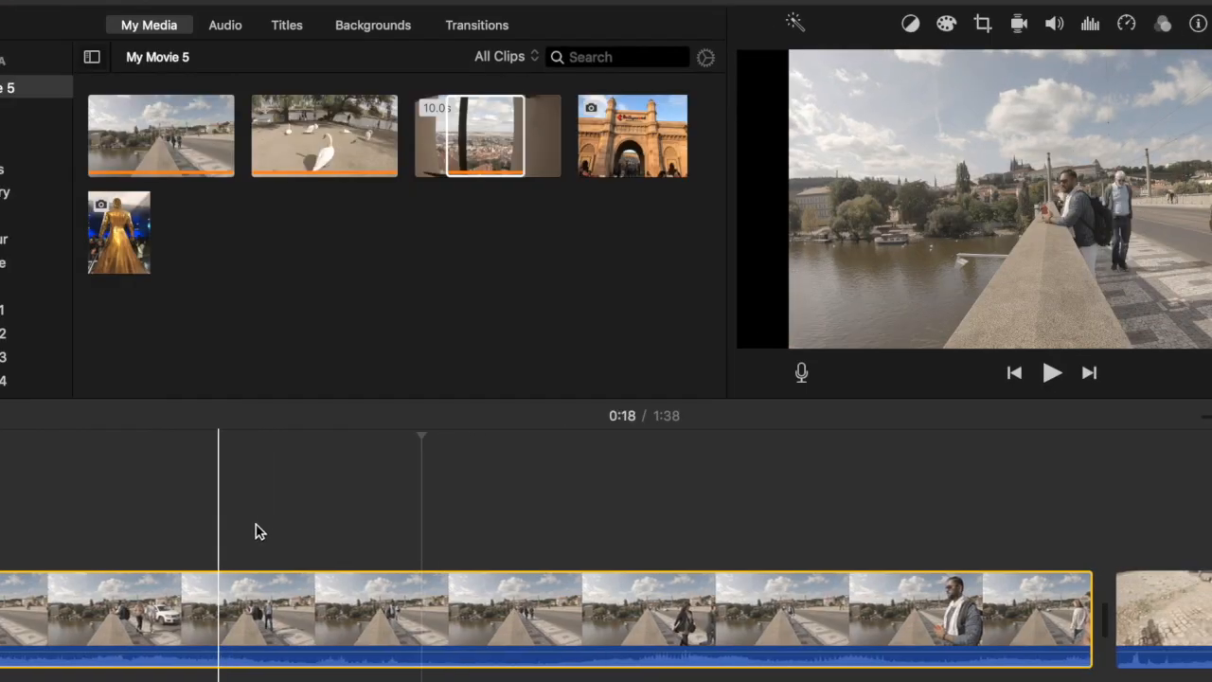
Place the gateway photo above the late part of the bridge clip and the golden statue photo over the cut to the swan clip
scroll(230, 527, "down", 3)
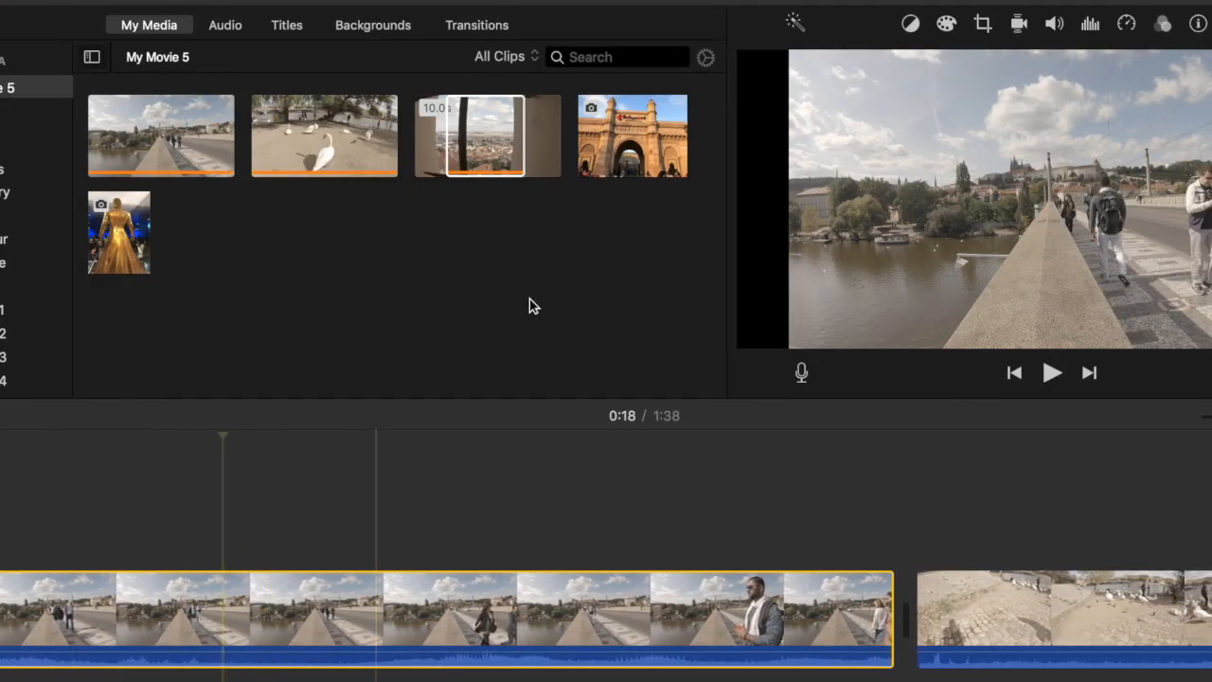
left_click(620, 145)
left_click_drag(622, 142, 660, 511)
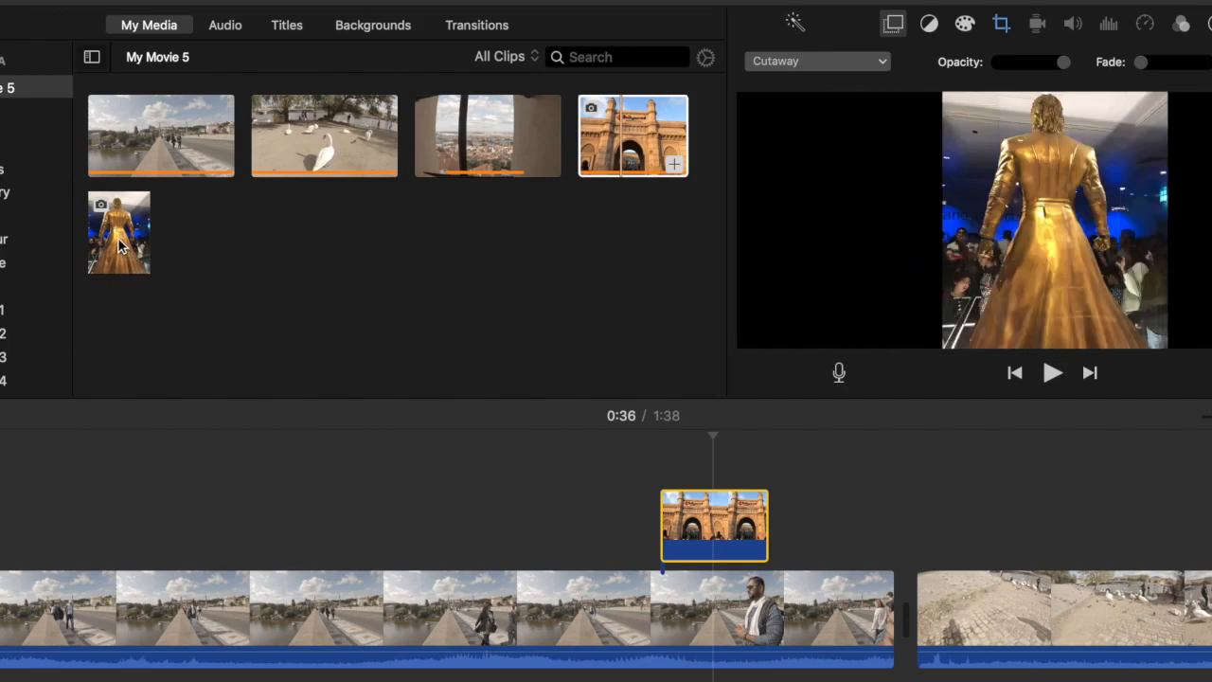
left_click_drag(595, 402, 865, 508)
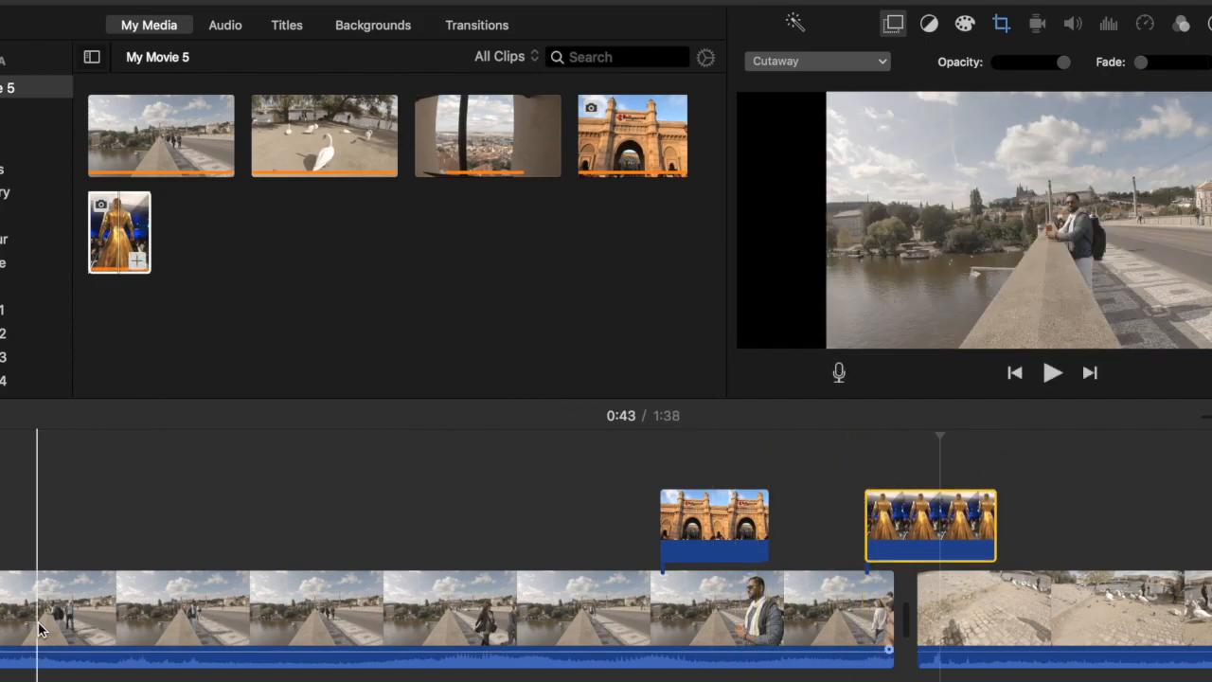
Adjust the bridge clip's audio volume in the timeline, bringing it down to 79%
scroll(43, 622, "left", 5)
scroll(48, 623, "left", 2)
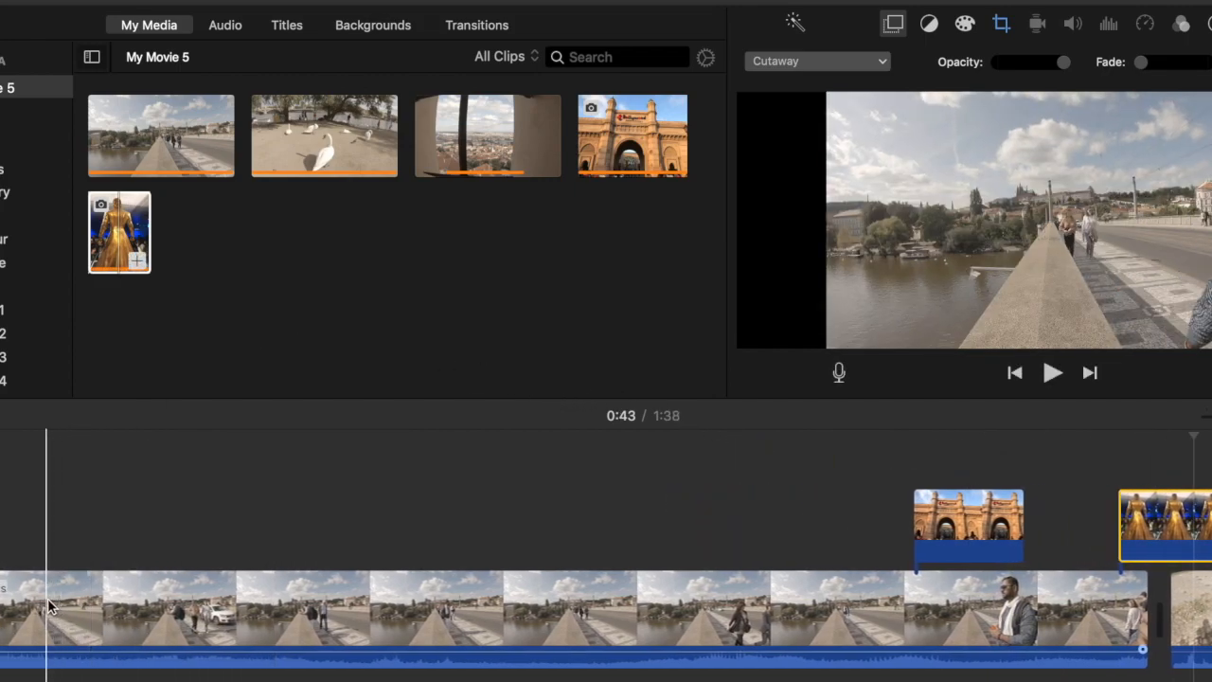
left_click(49, 606)
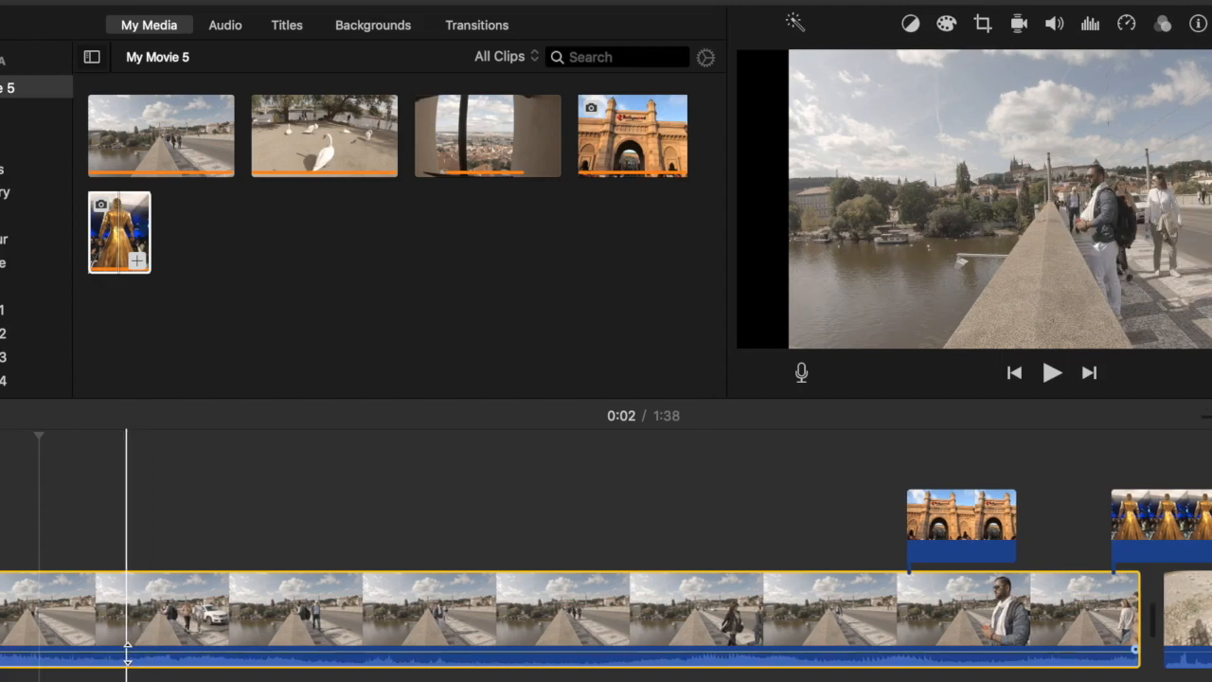
left_click(125, 653)
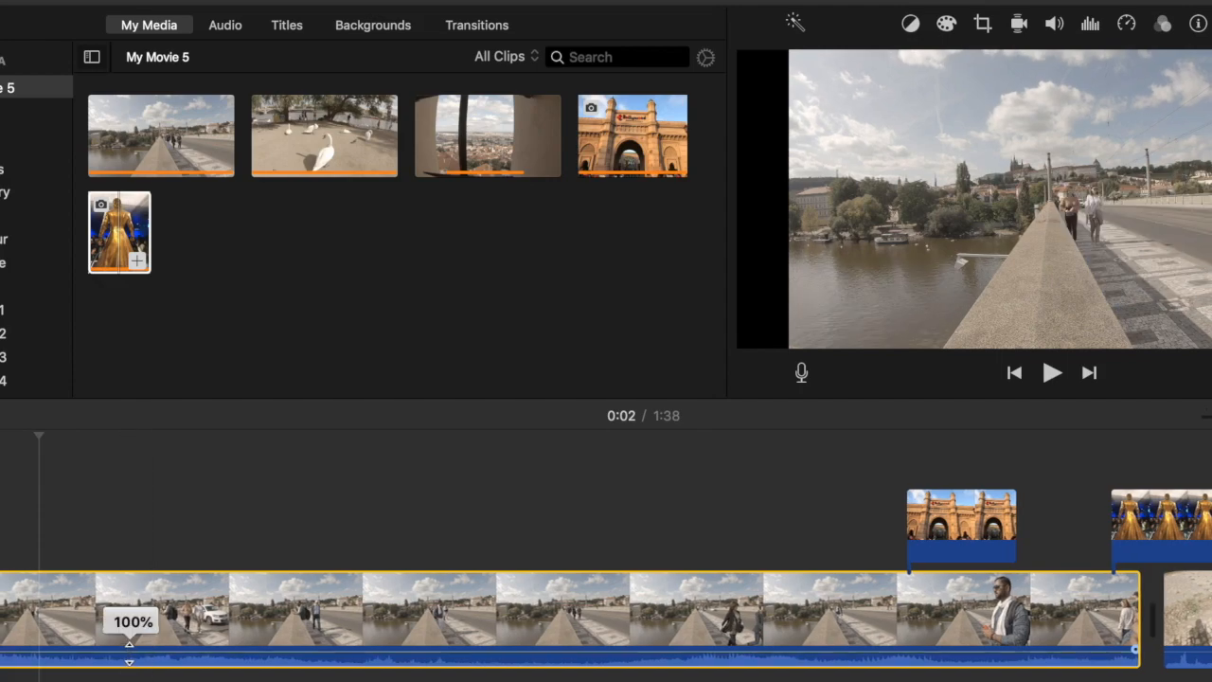
left_click_drag(131, 651, 130, 651)
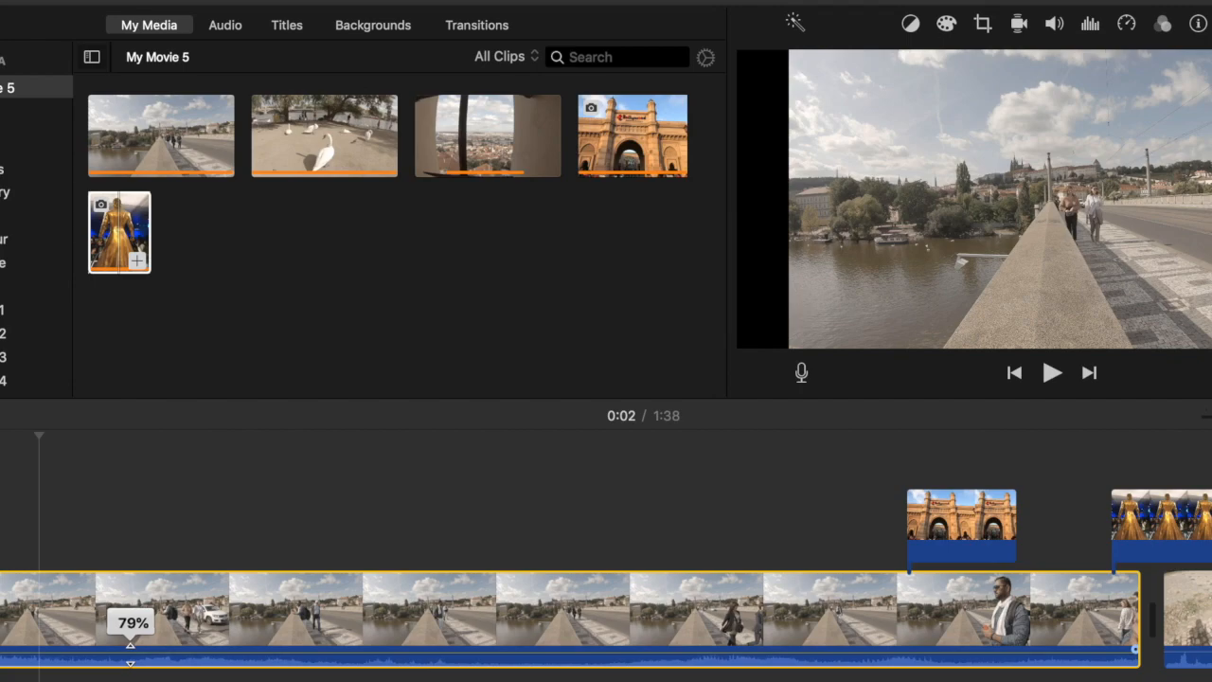
left_click_drag(131, 652, 131, 646)
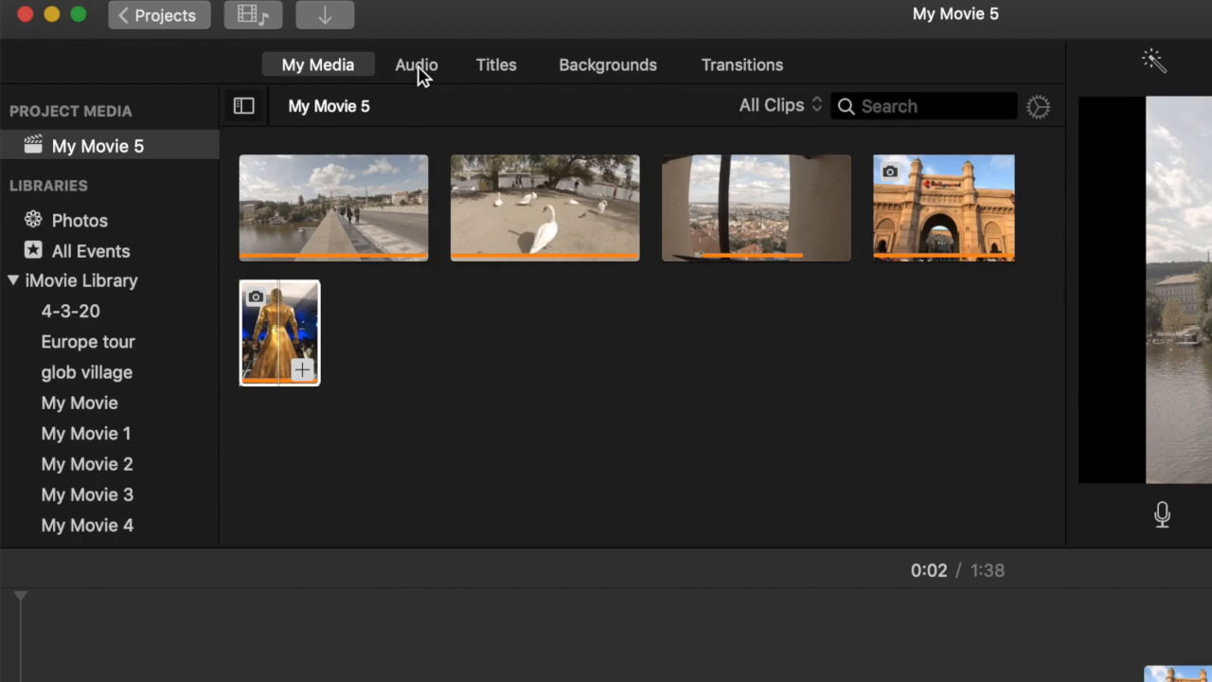
Browse the available audio in iTunes and Sound Effects, including the sound effect categories and Theme Music tracks
left_click(418, 68)
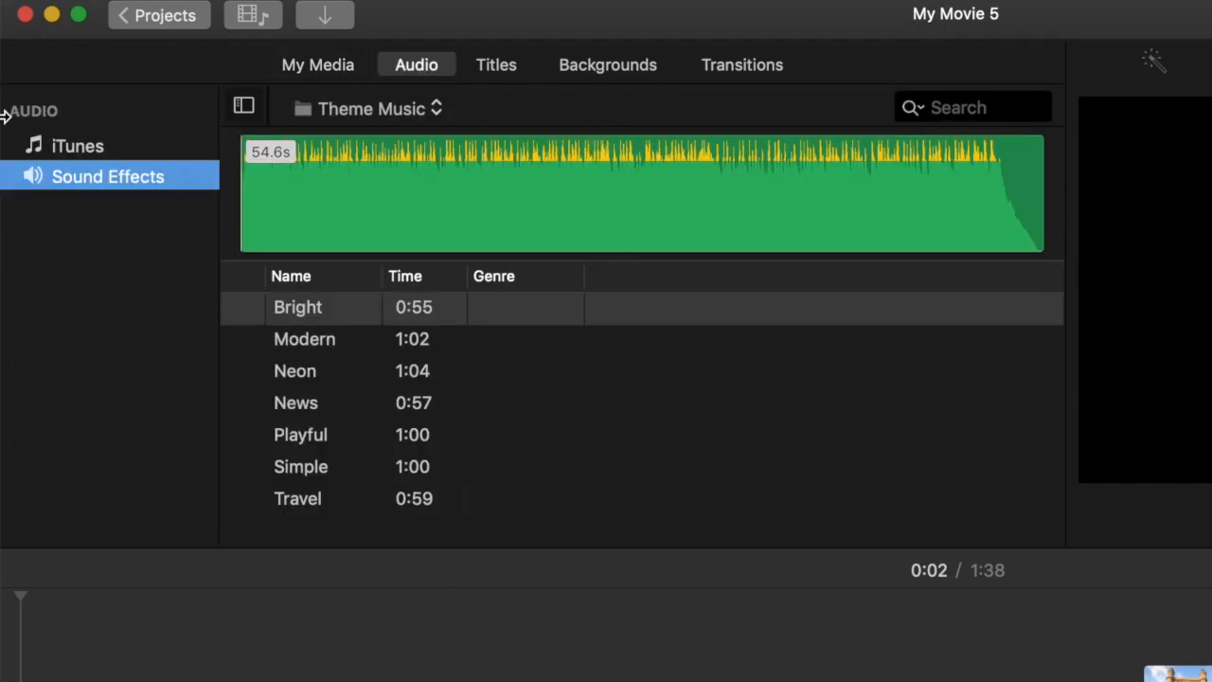
left_click(81, 157)
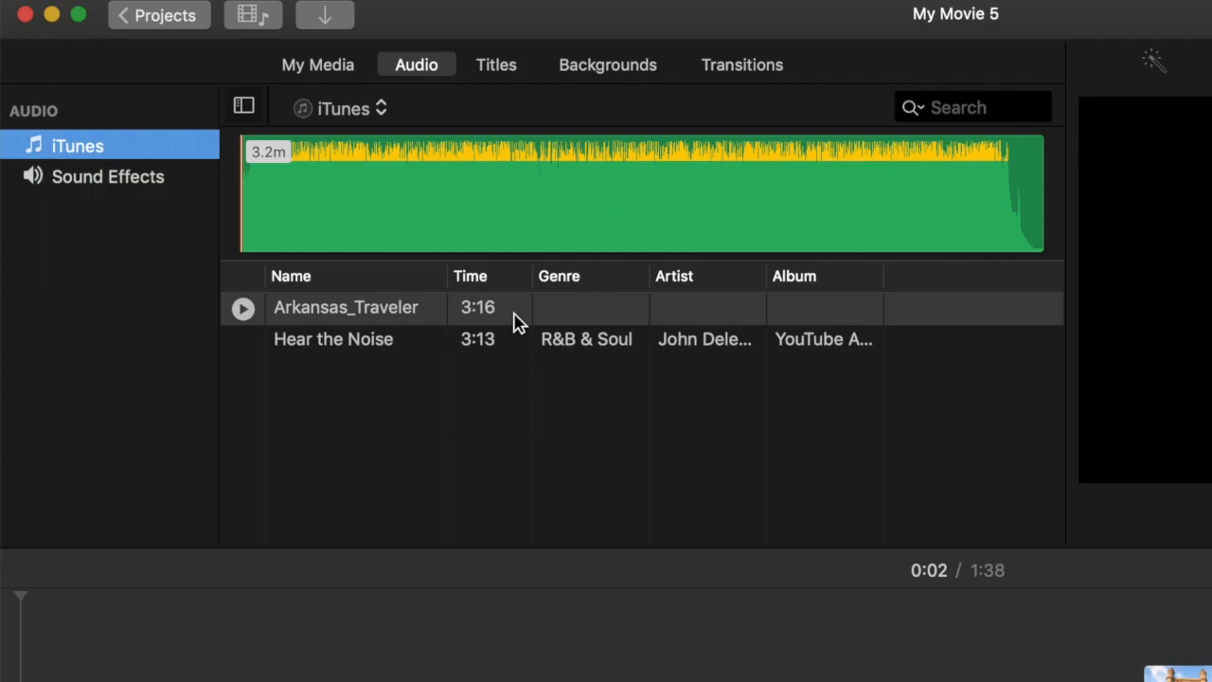
left_click(93, 184)
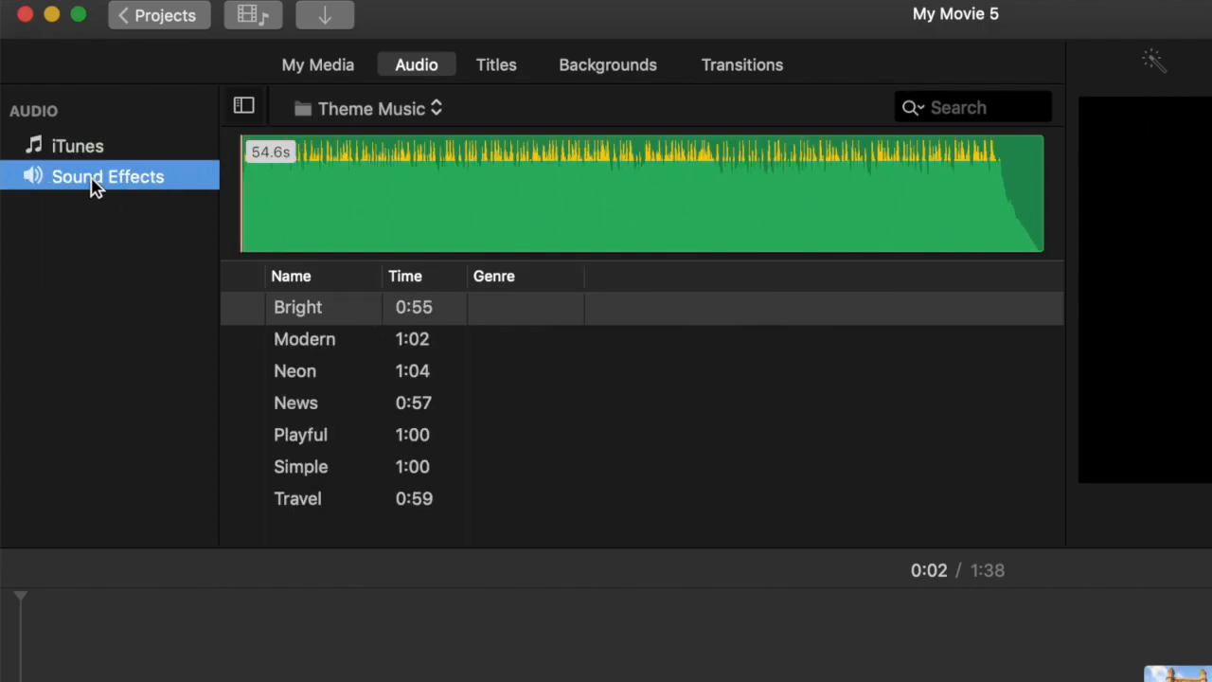
left_click(439, 109)
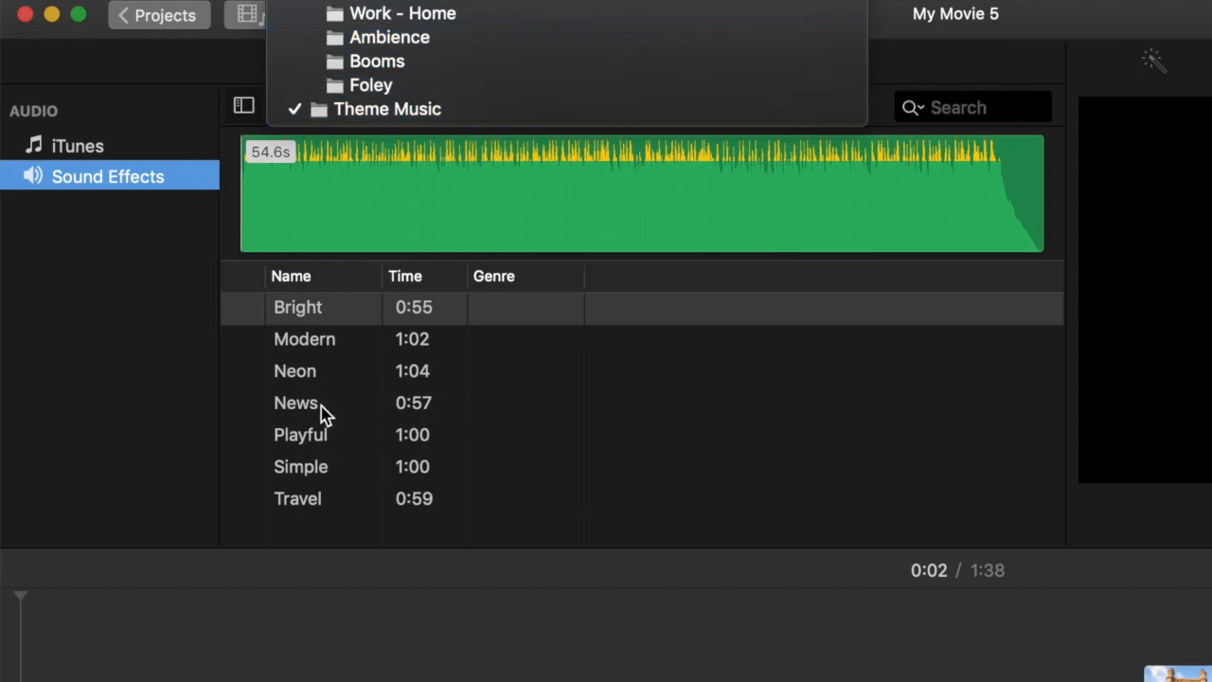
left_click(316, 437)
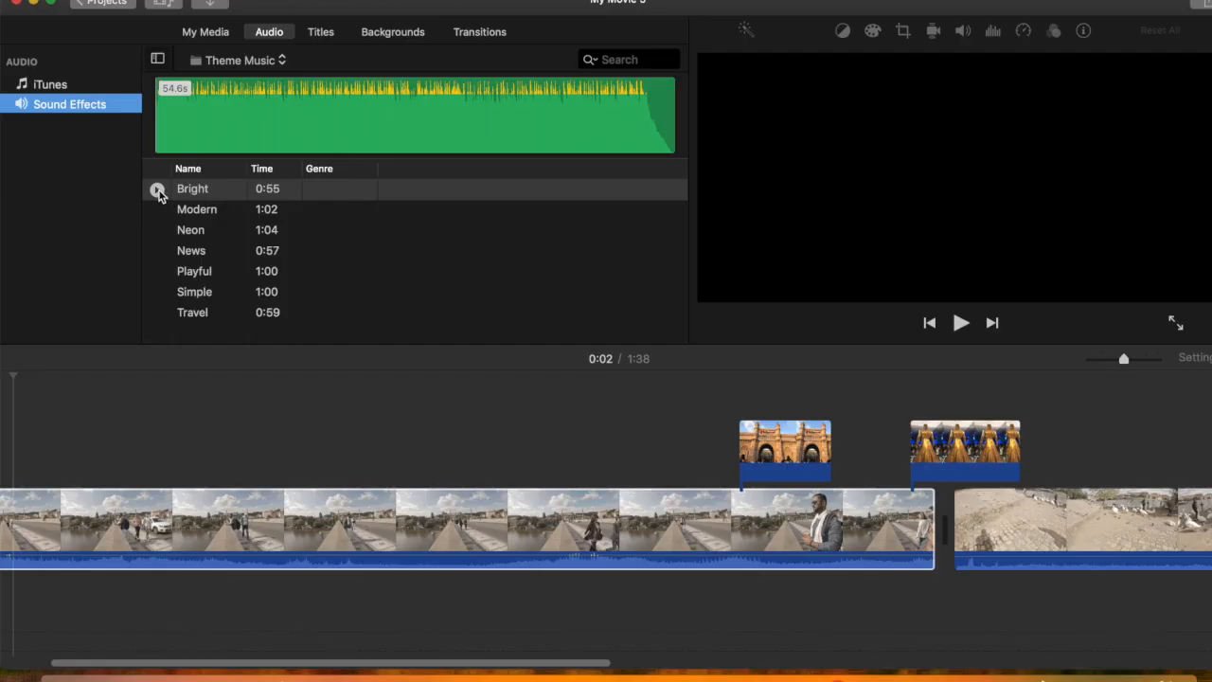
Add the Bright theme music as background music from the start of the movie and view where the track ends
left_click_drag(199, 194, 32, 628)
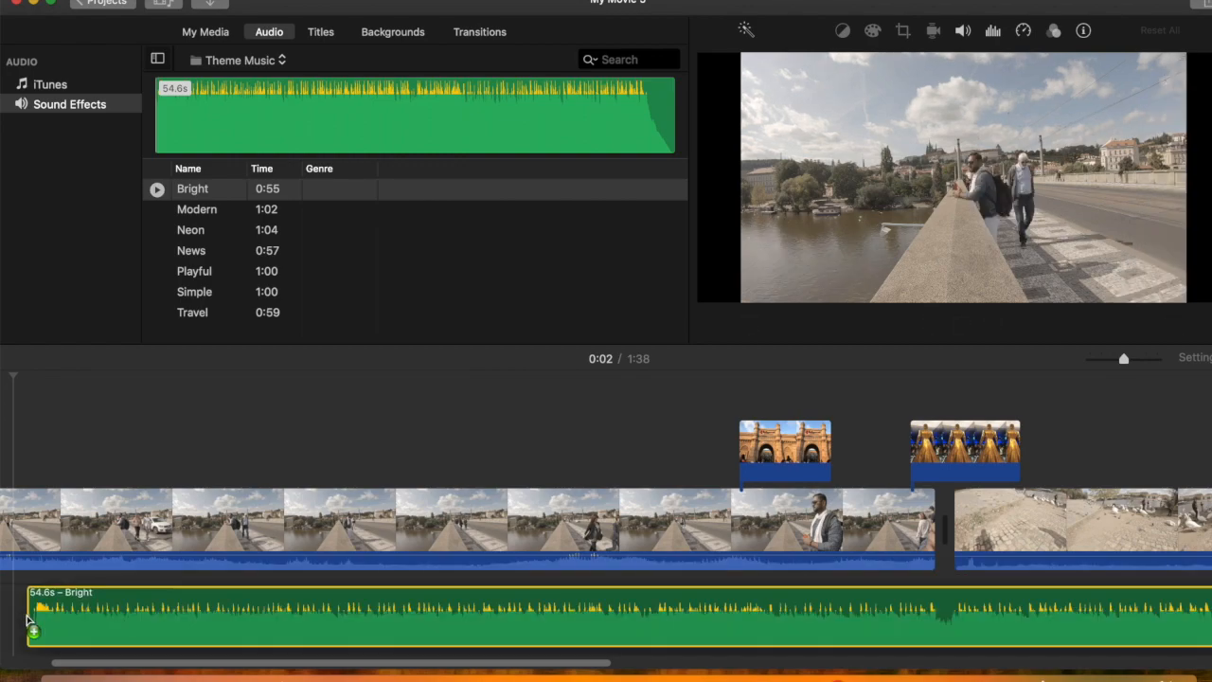
scroll(253, 432, "left", 3)
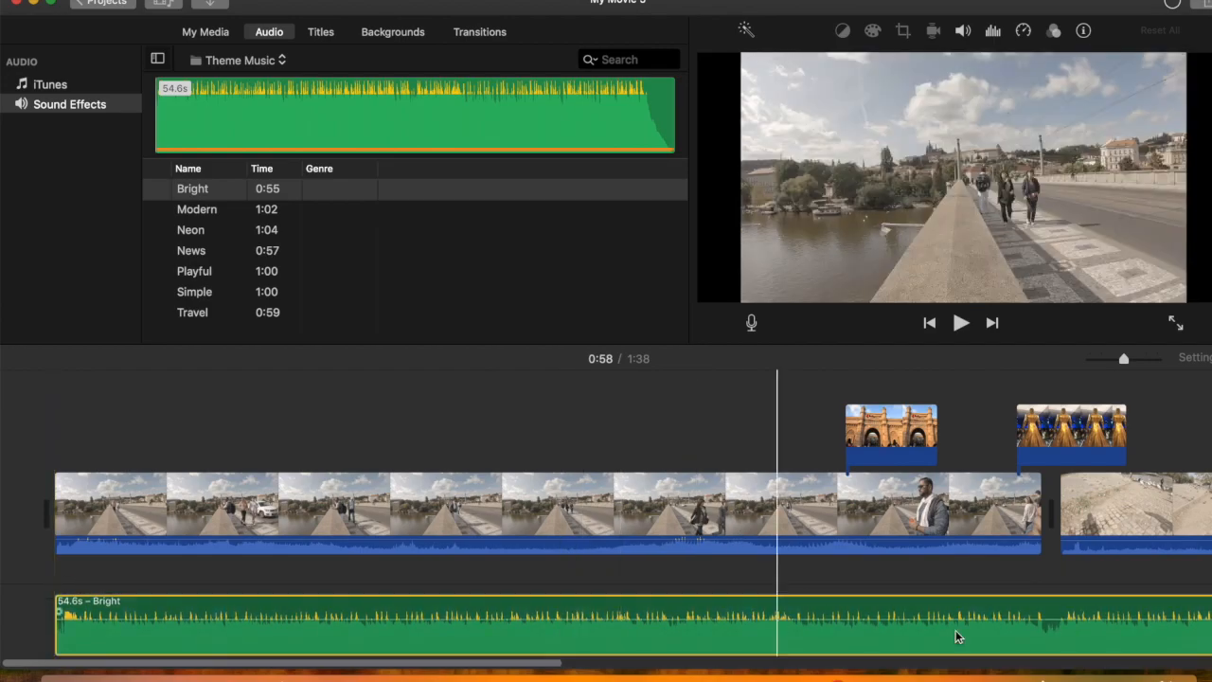
scroll(975, 625, "right", 3)
scroll(985, 613, "right", 3)
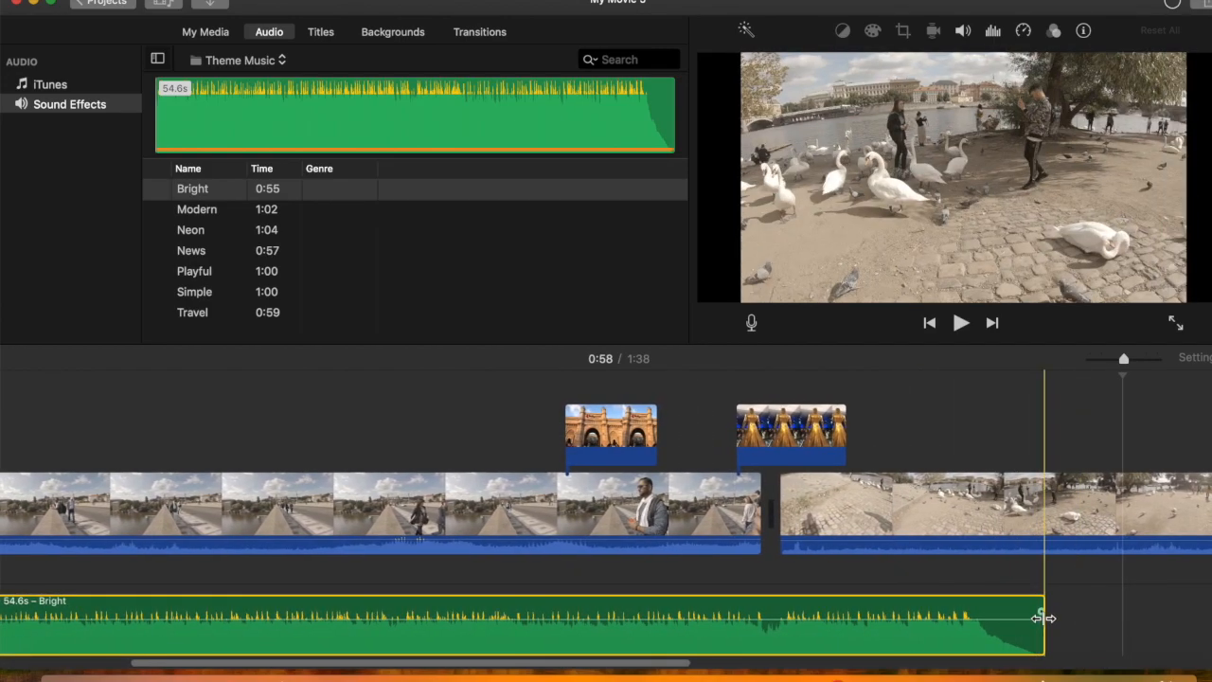
Trim the end of the Bright music to 43.0 s so it stops where the bridge clip ends
left_click_drag(1041, 618, 762, 615)
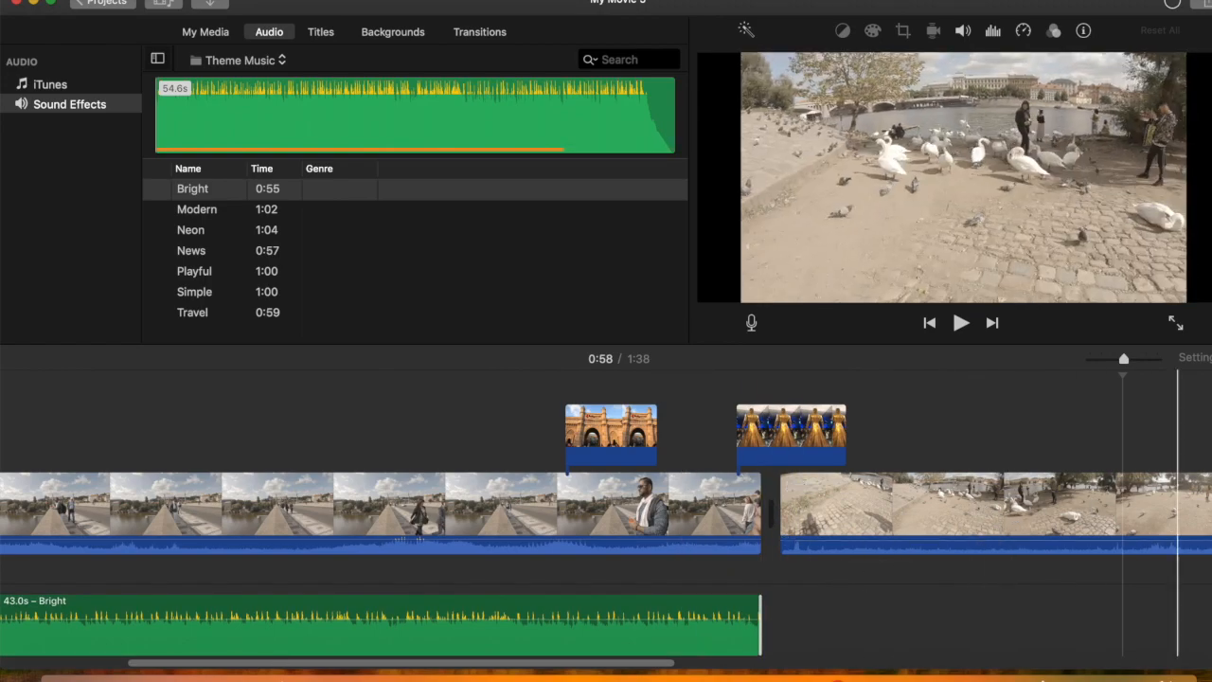
left_click(57, 110)
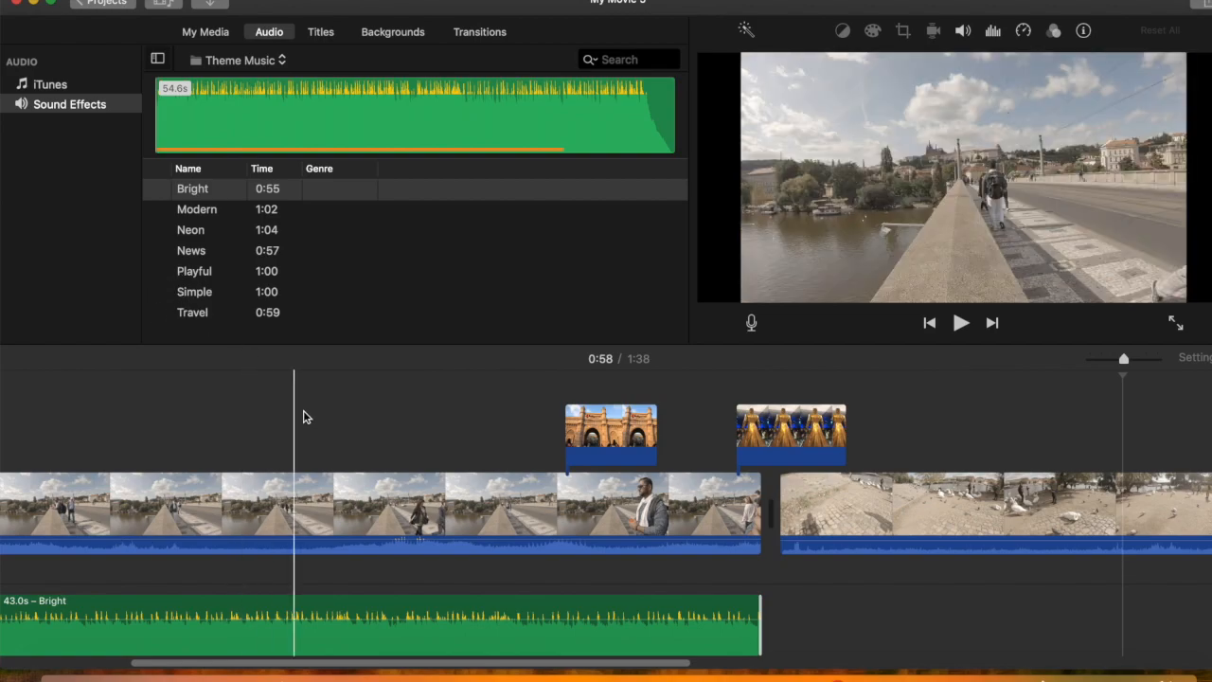
scroll(300, 417, "left", 5)
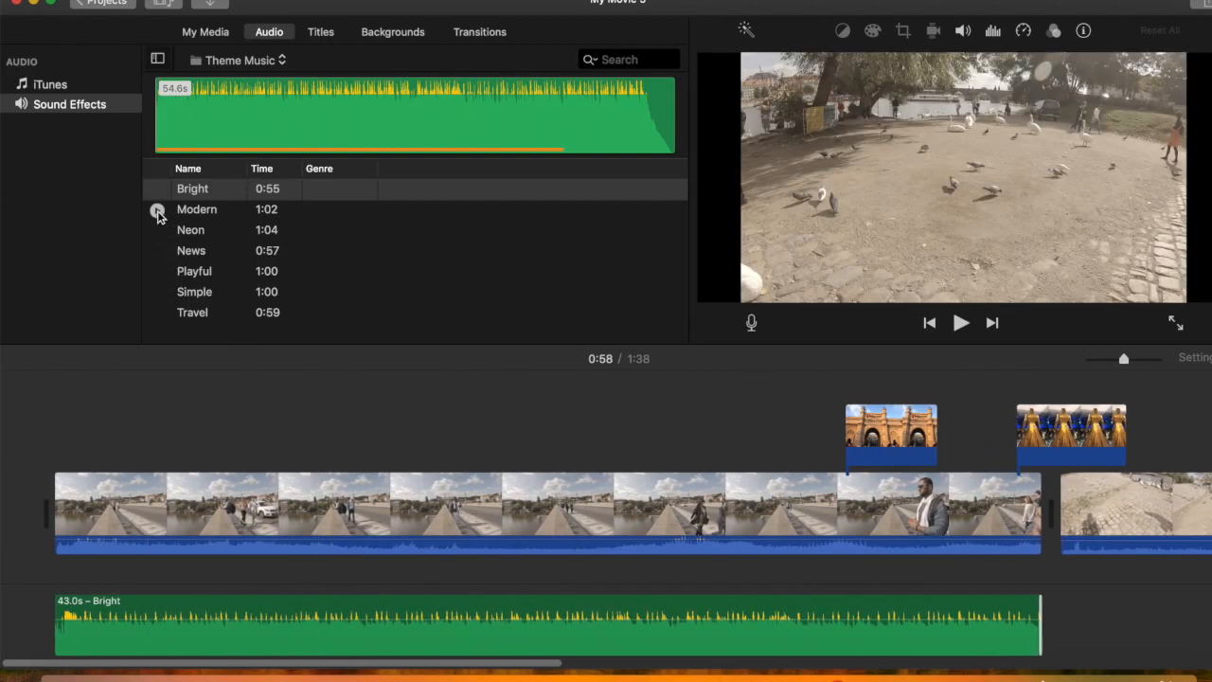
Preview the Modern theme music track and stop the playback
left_click(157, 210)
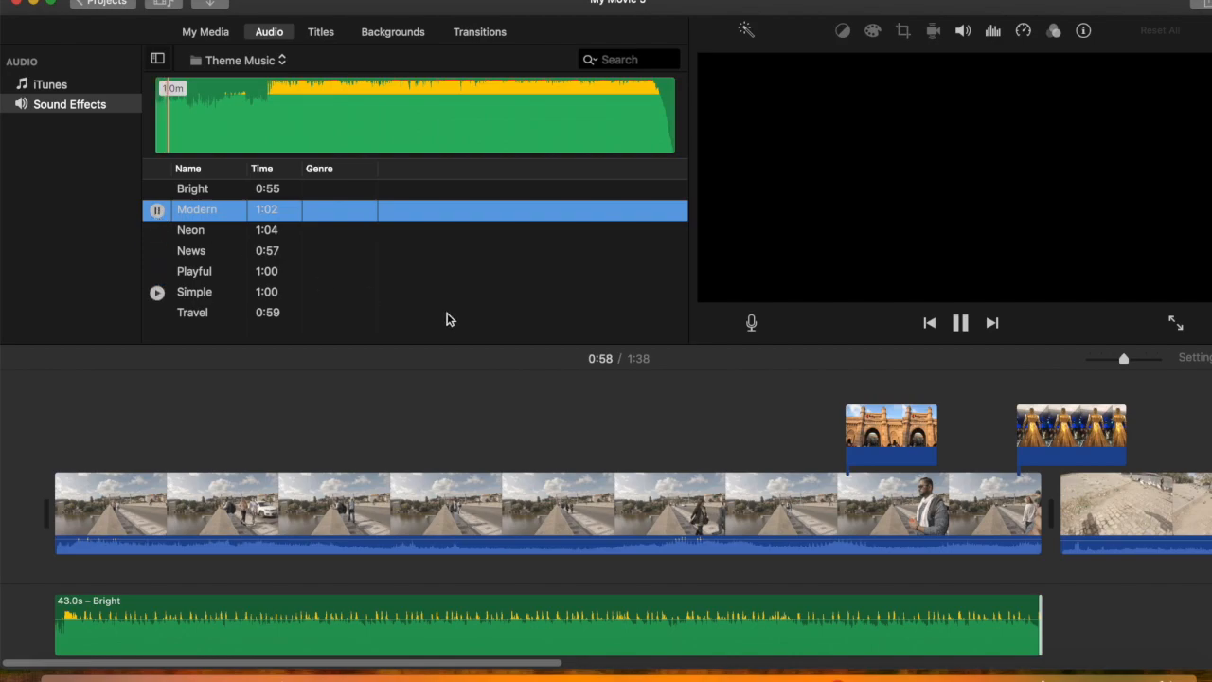
left_click(962, 324)
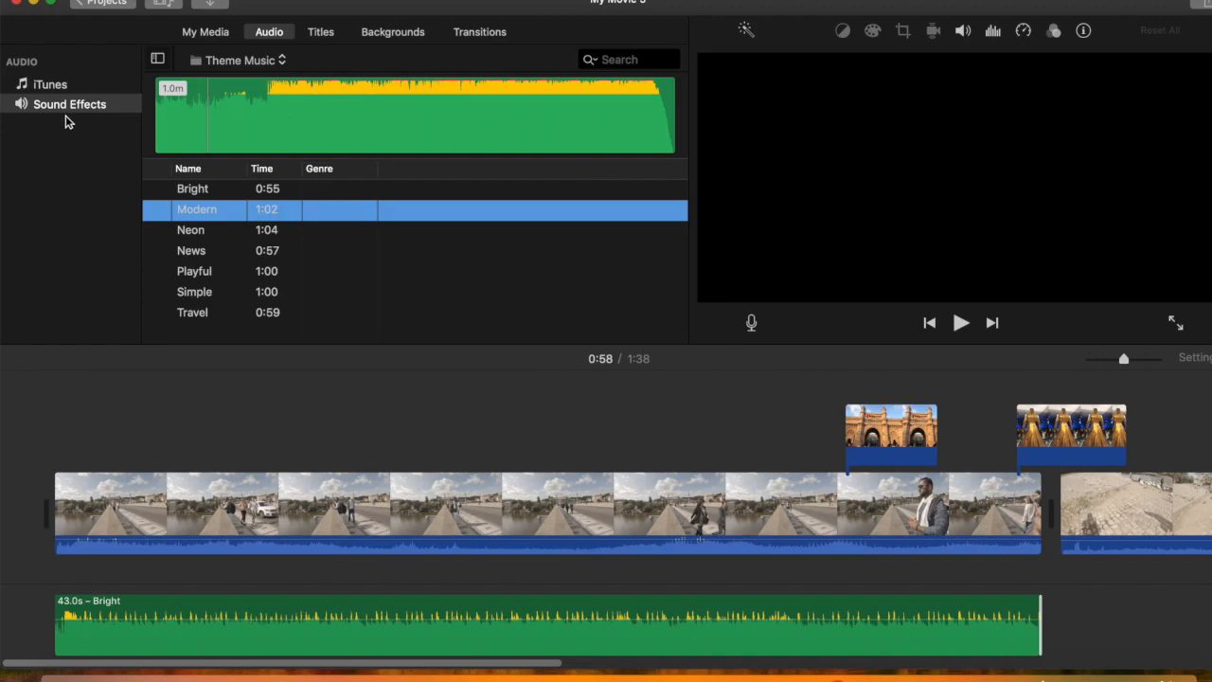
Add a Pop-up Lower Third title reading "bird section" above the swan clip and play it back
scroll(719, 606, "right", 5)
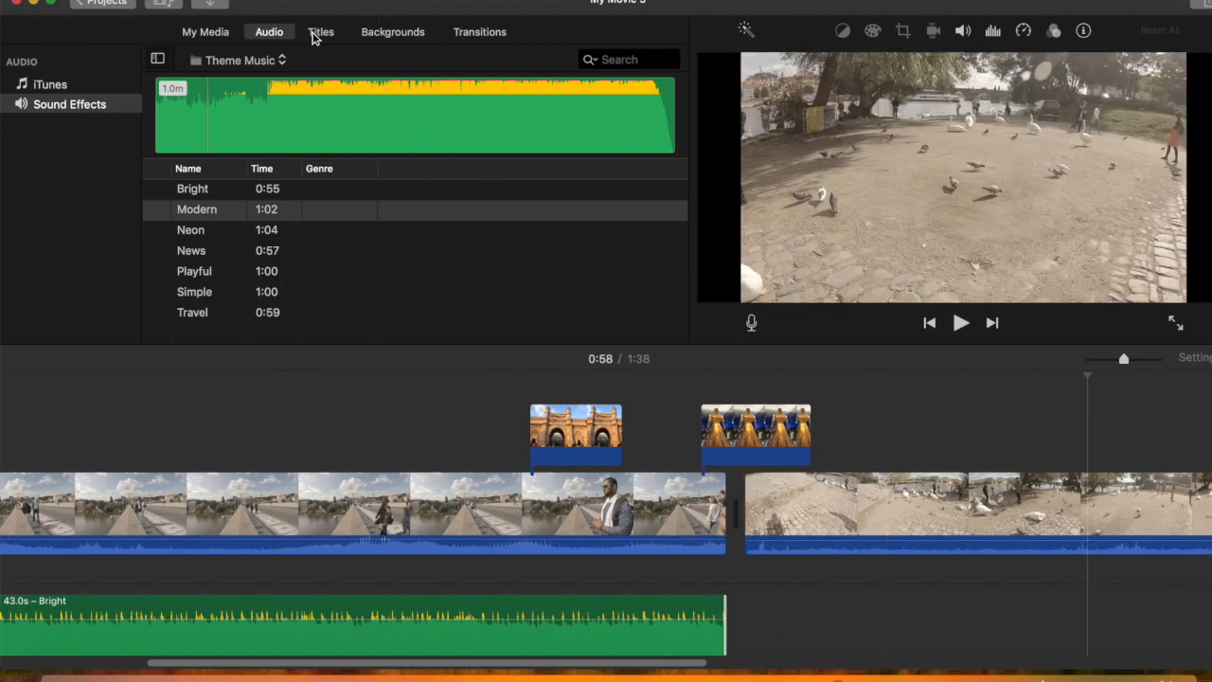
left_click(321, 33)
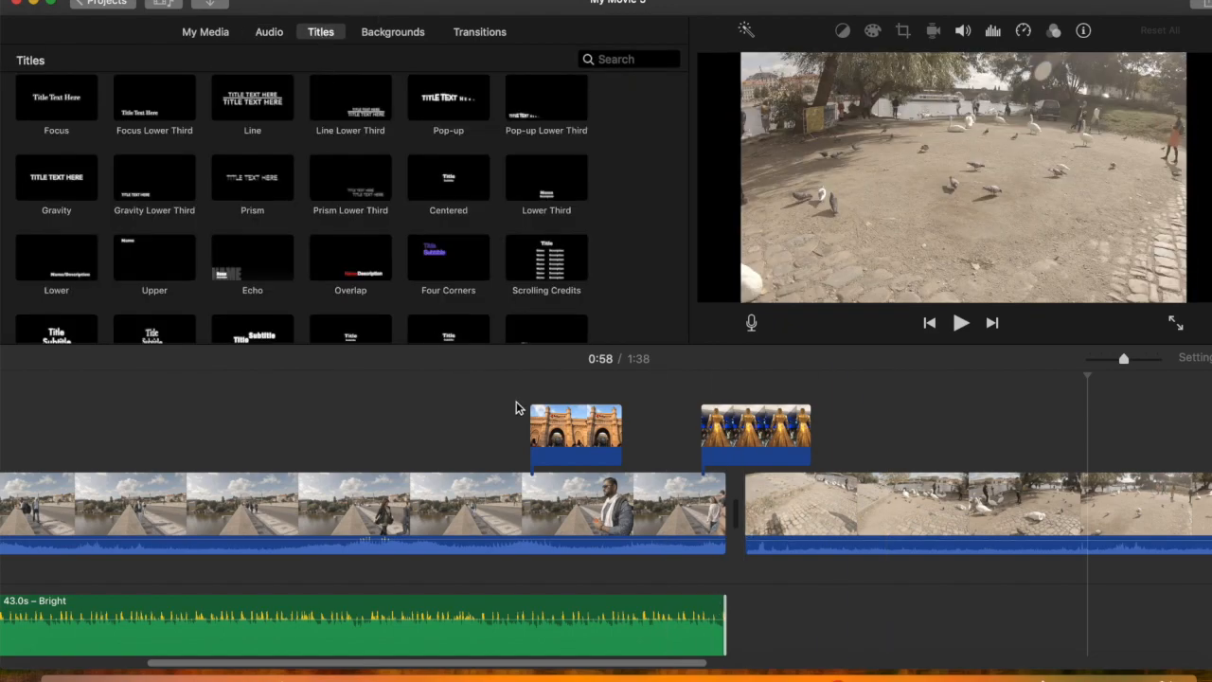
left_click(843, 485)
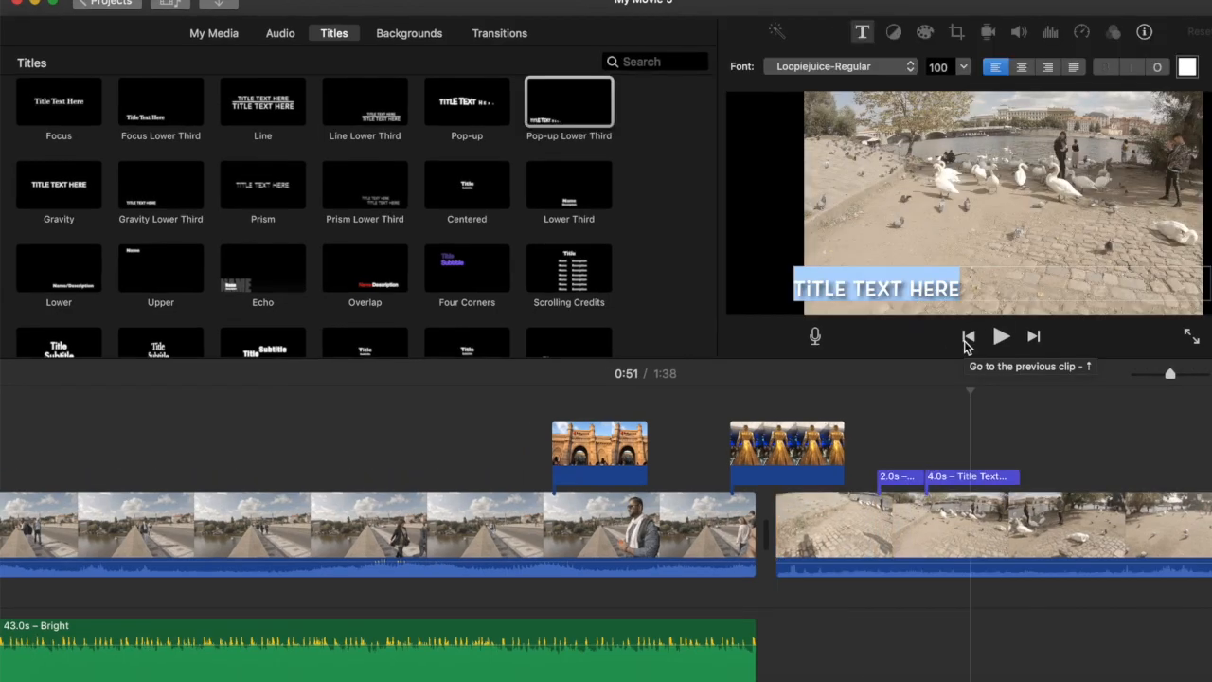
type("Bi")
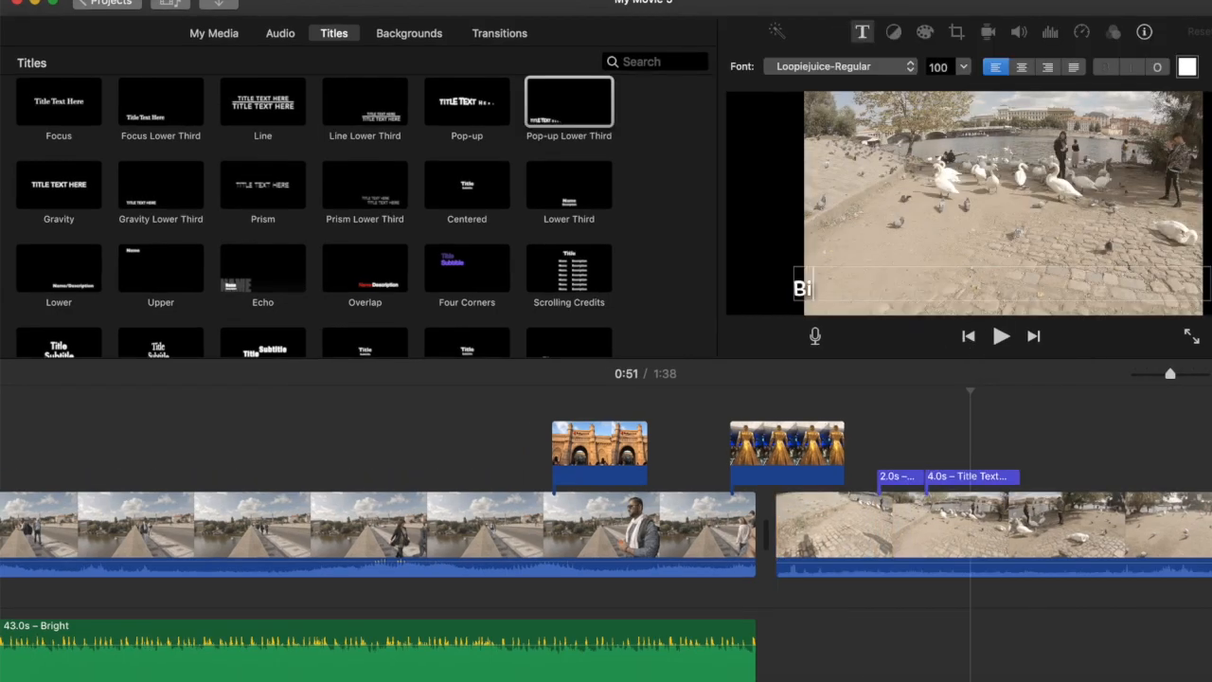
type("rd Section")
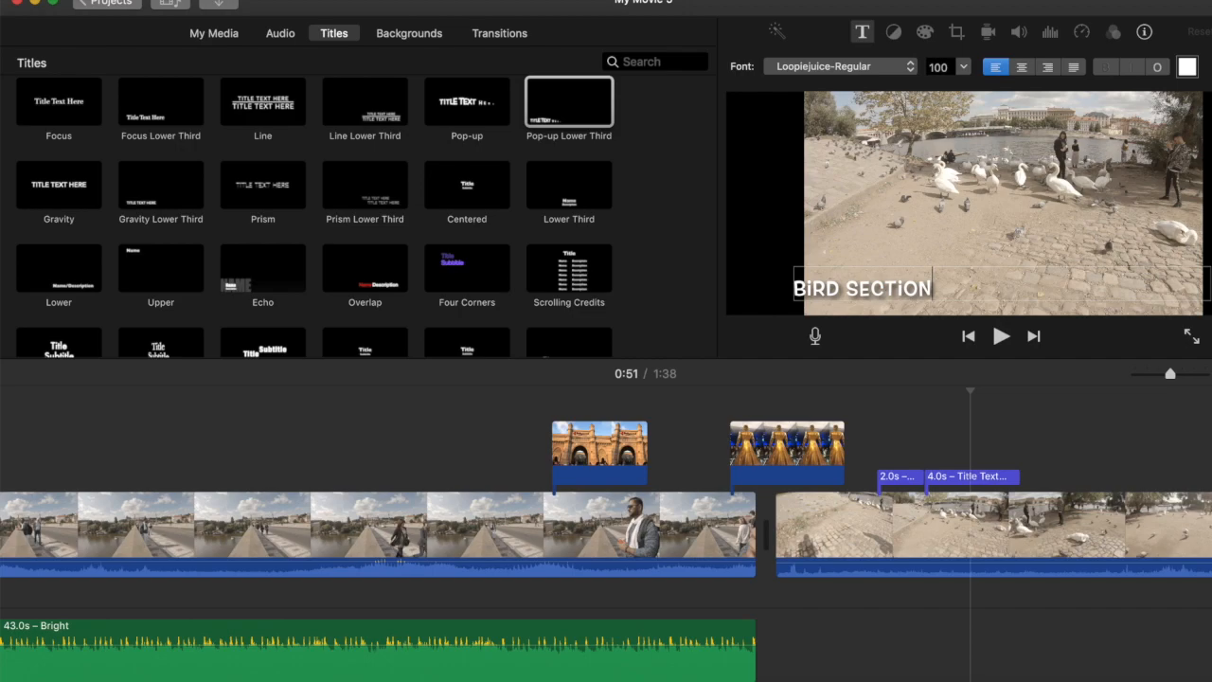
left_click(1004, 337)
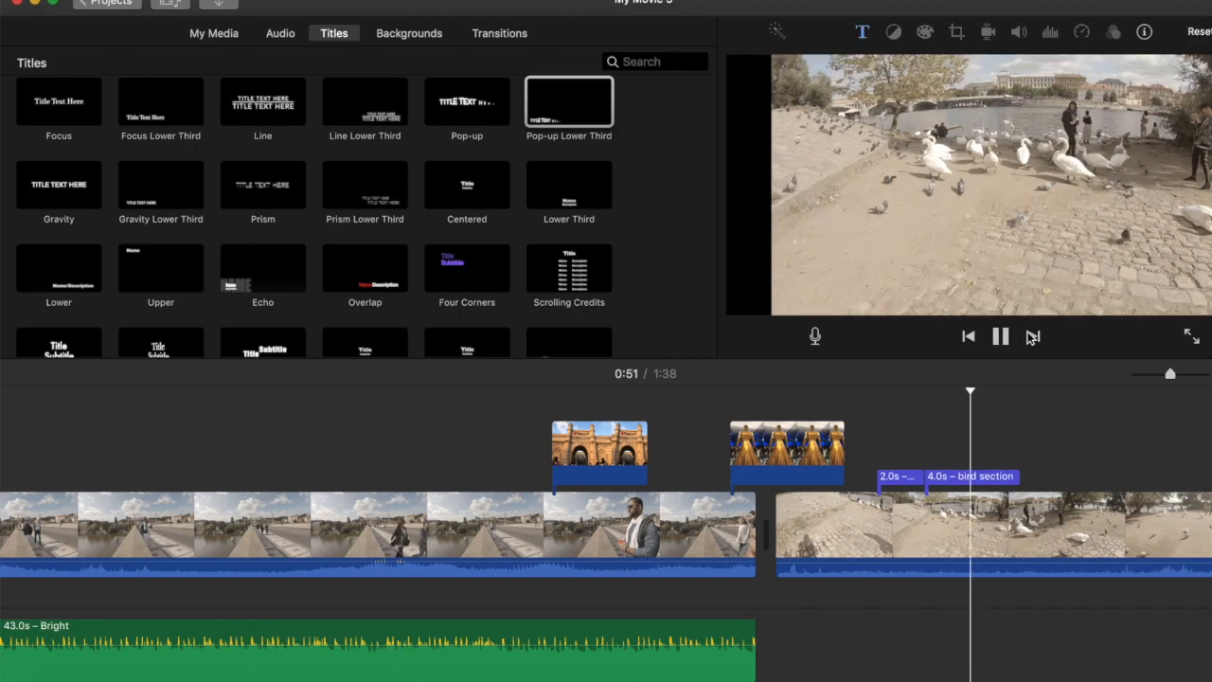
Change the "bird section" title's font to Chalkduster and show the available font sizes
left_click(980, 477)
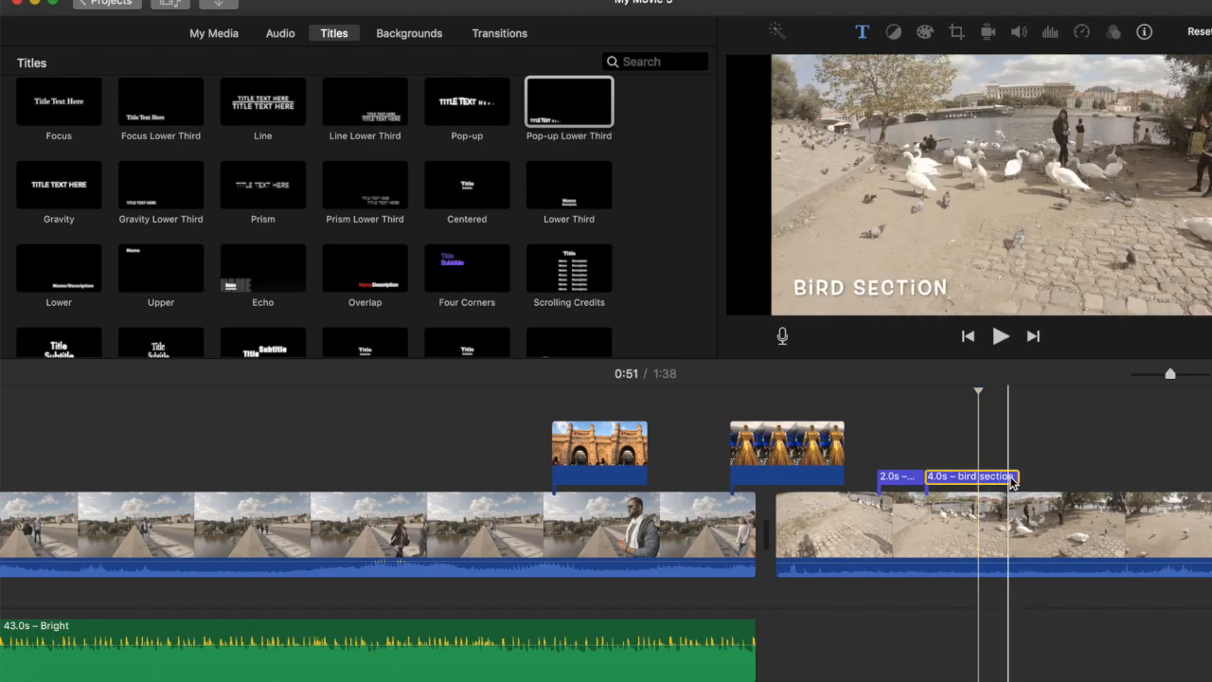
double_click(878, 286)
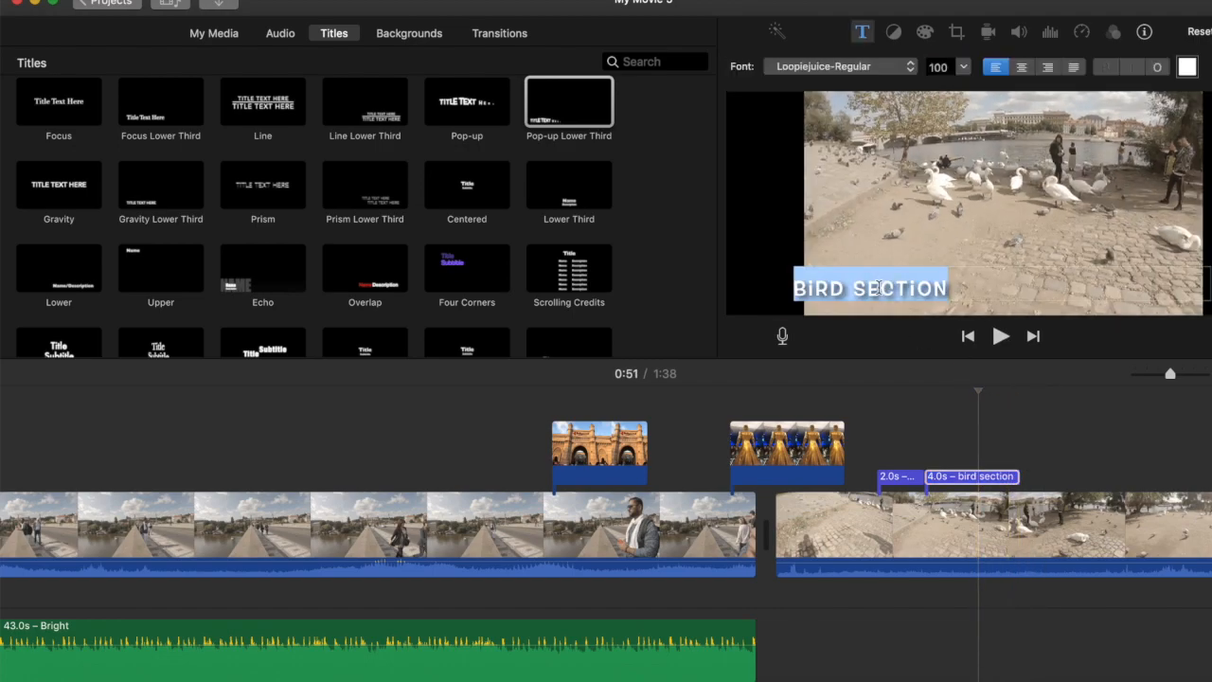
left_click(912, 72)
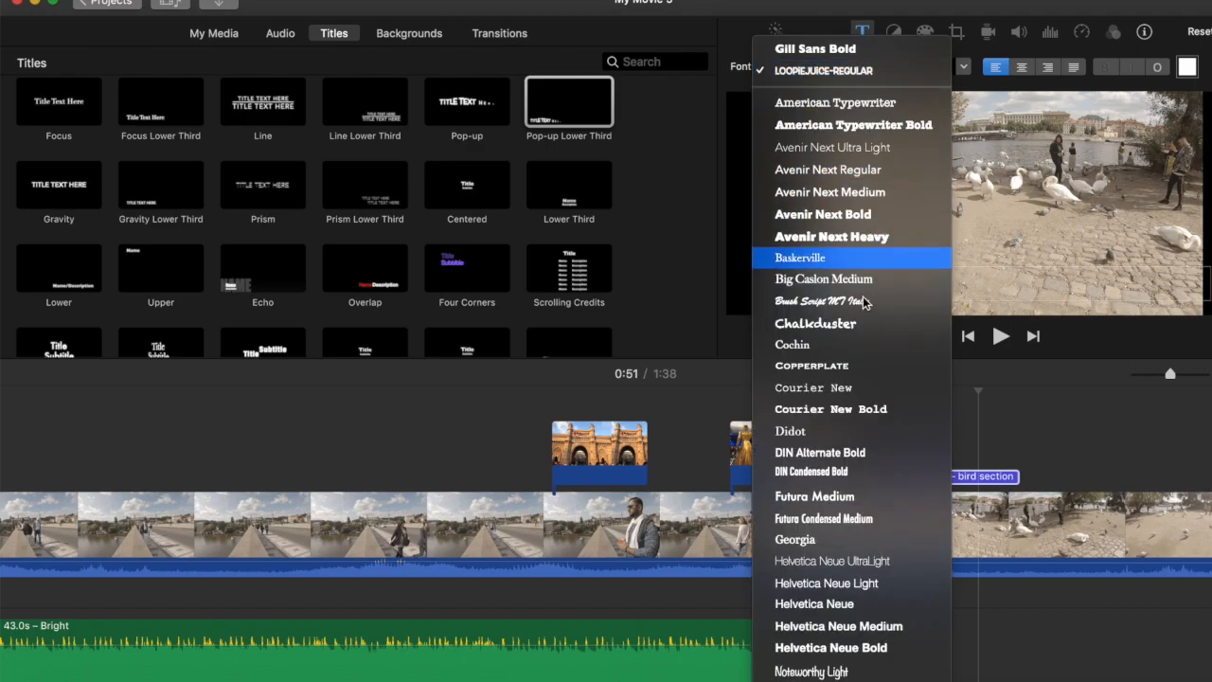
left_click(872, 326)
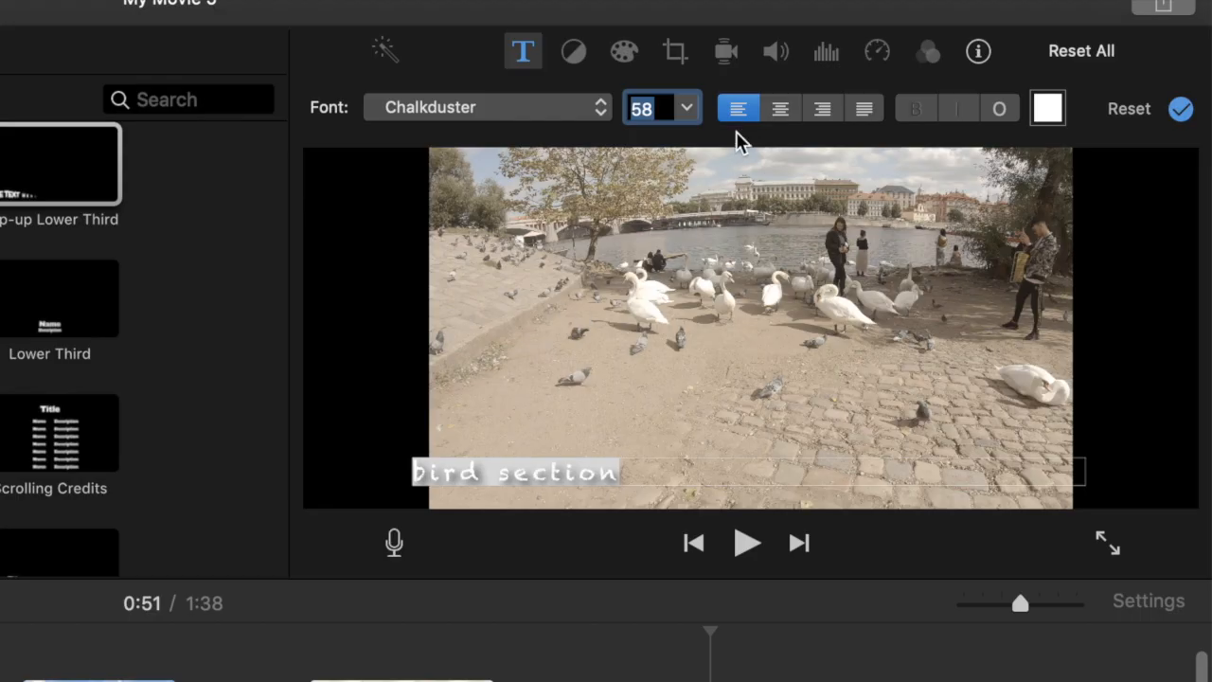
left_click(692, 111)
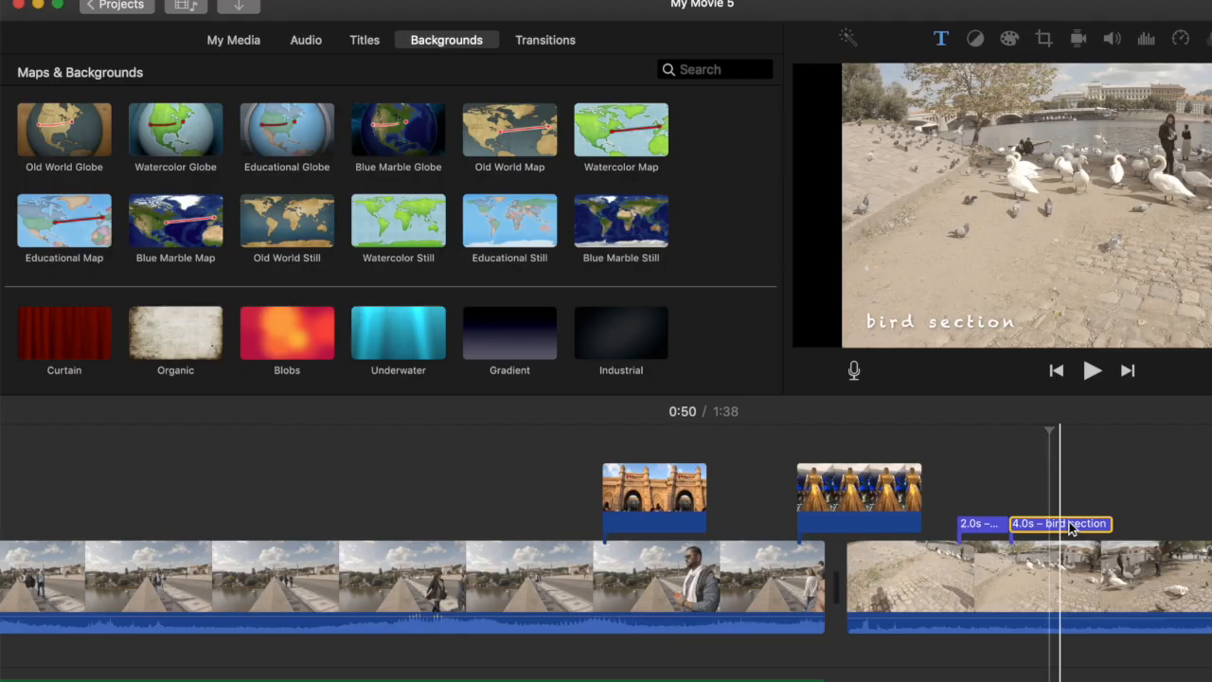
Extend the "bird section" title to 8.0 s and shift it further along the swan clip, away from the 2.0 s title
left_click_drag(1058, 525, 359, 467)
left_click_drag(351, 511, 1206, 528)
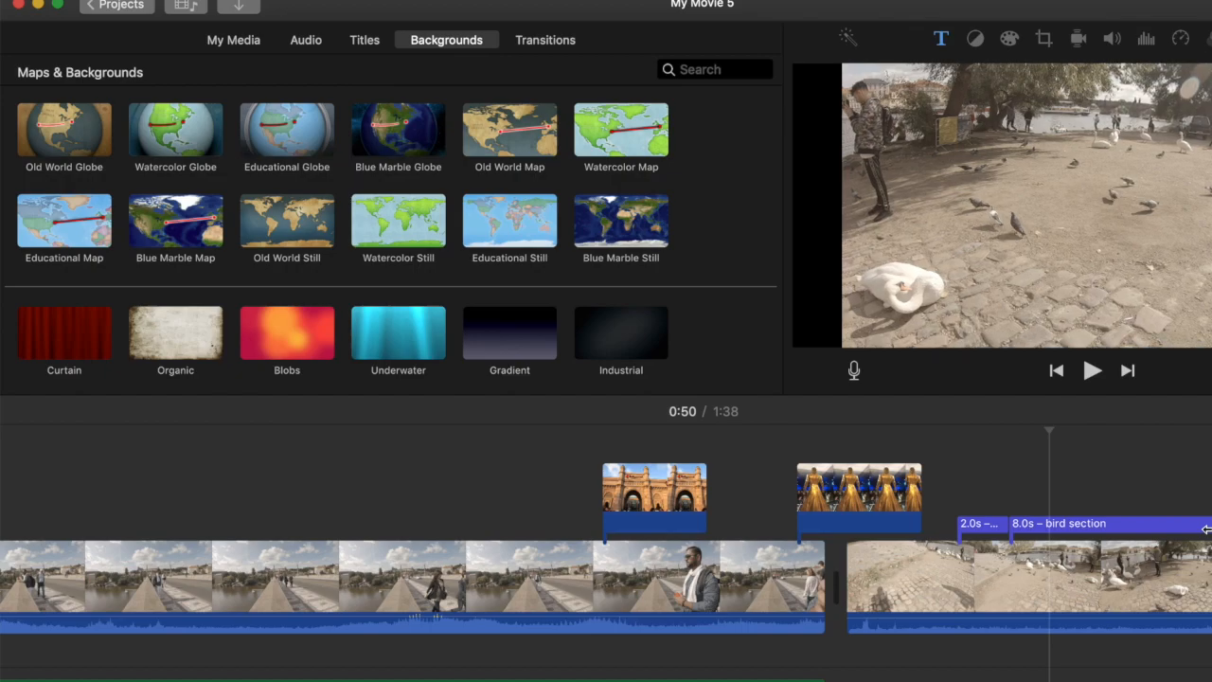
left_click_drag(1096, 525, 1148, 530)
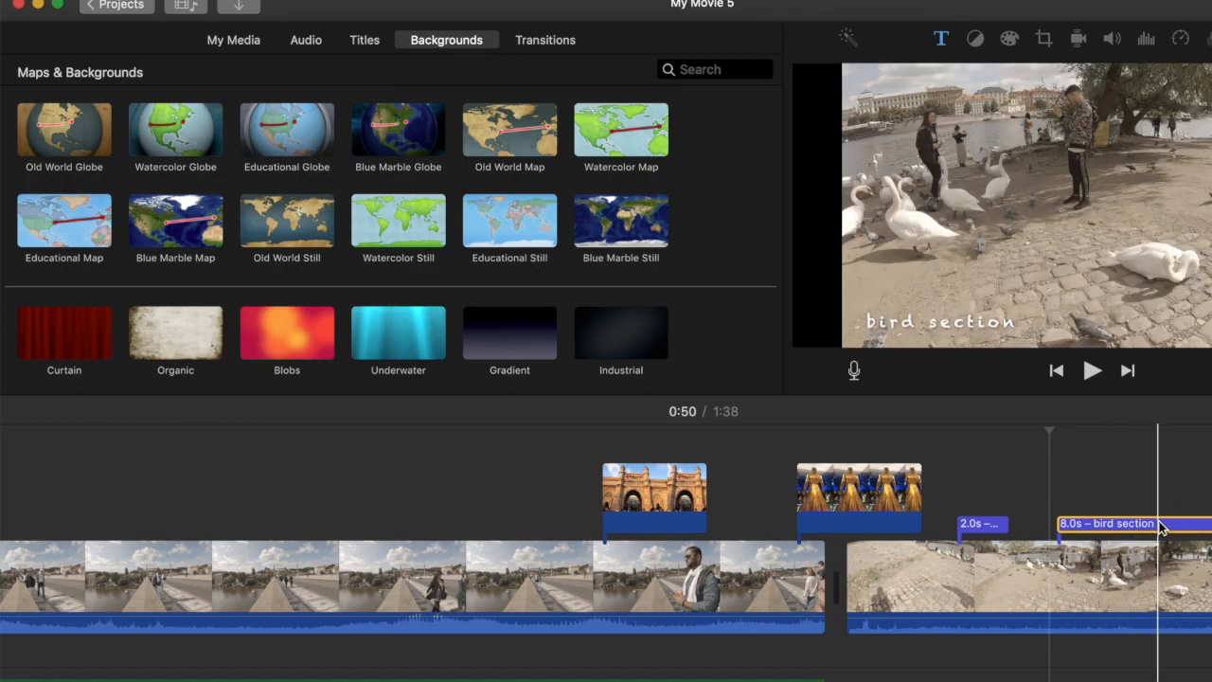
left_click(1166, 531)
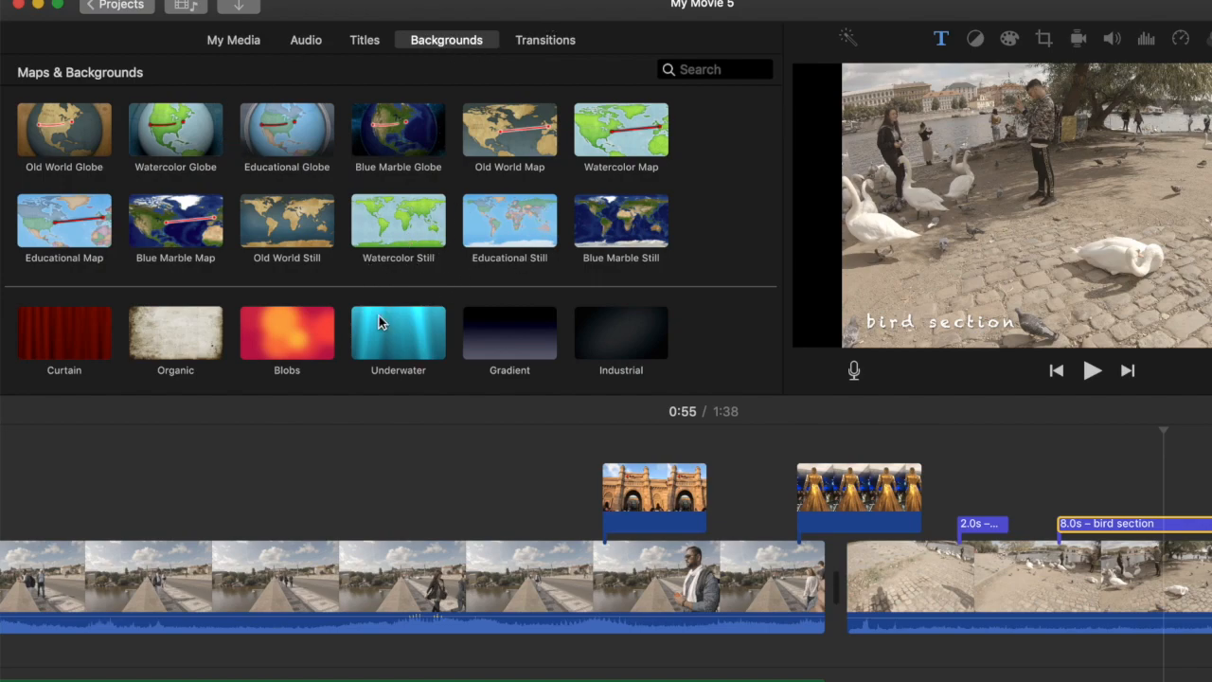
Show the available transitions and move the golden statue photo off the cut, over the start of the swan clip
scroll(376, 317, "down", 5)
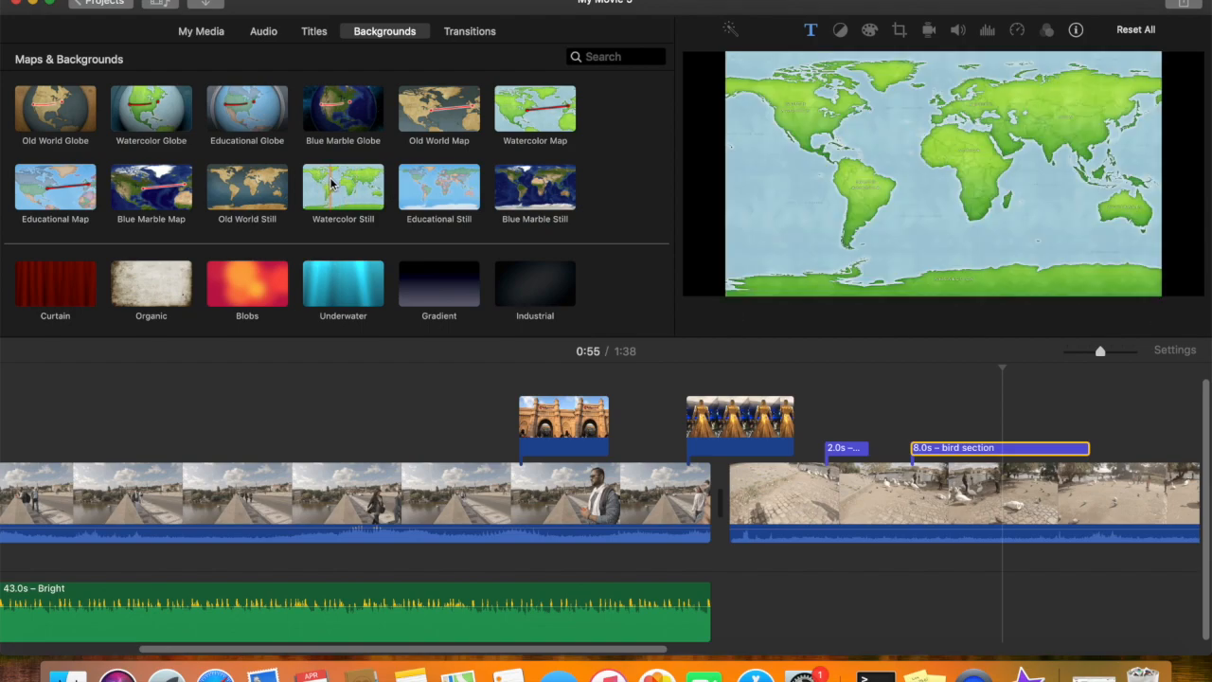
left_click(467, 33)
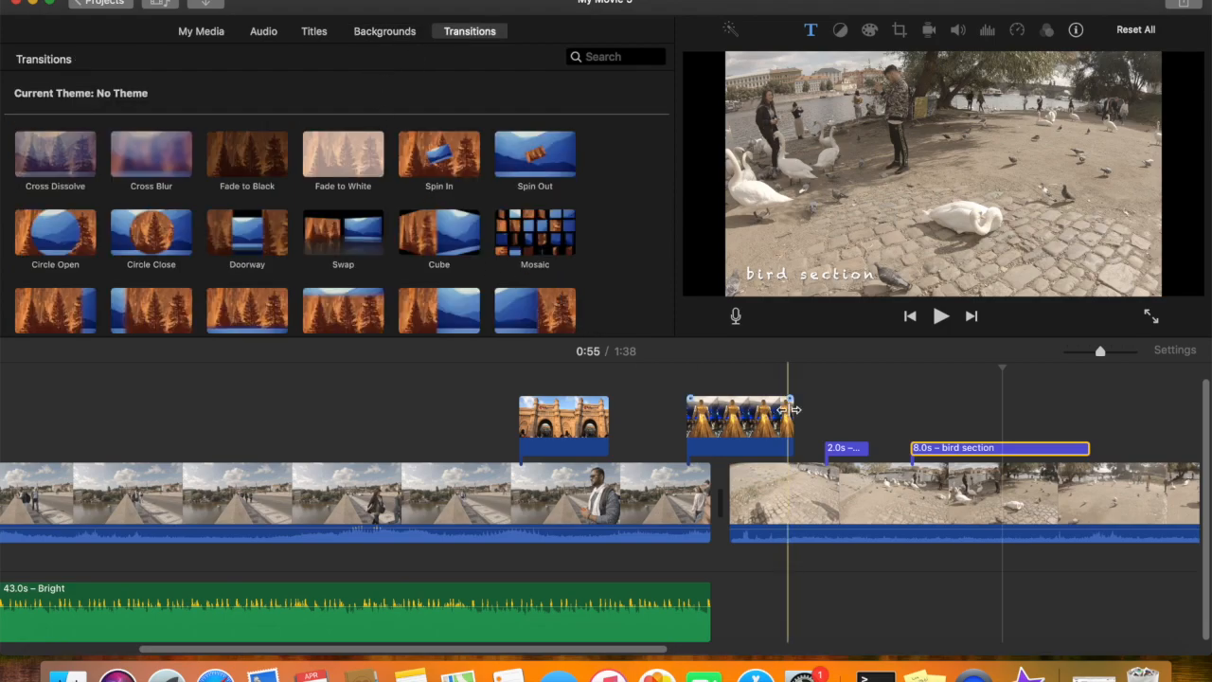
left_click(763, 426)
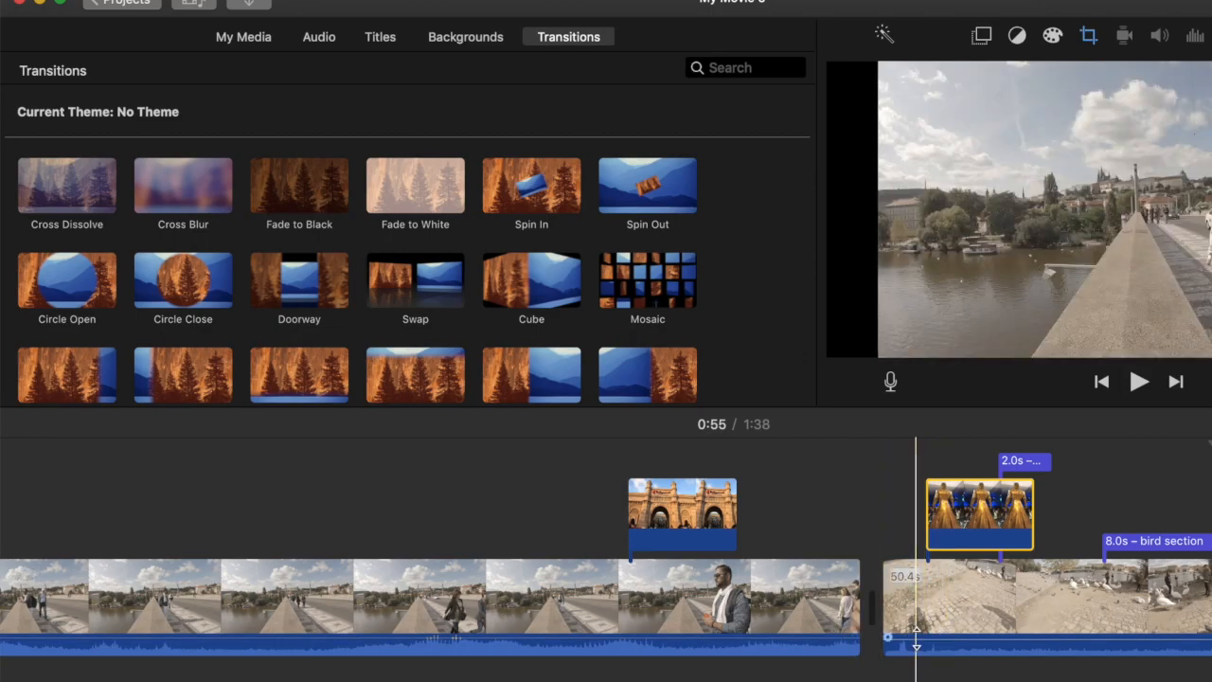
Add a 1.0 s Swap transition between the bridge and swan clips and play the movie across it
left_click(396, 289)
left_click_drag(401, 278, 831, 594)
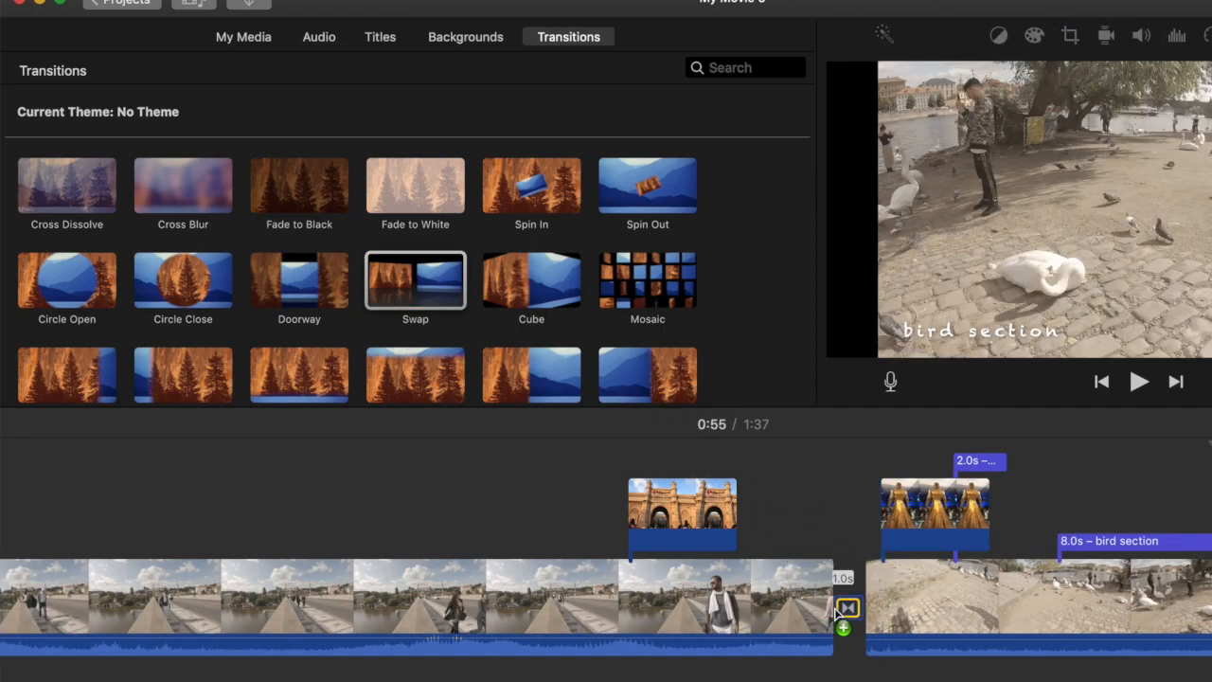
left_click(801, 593)
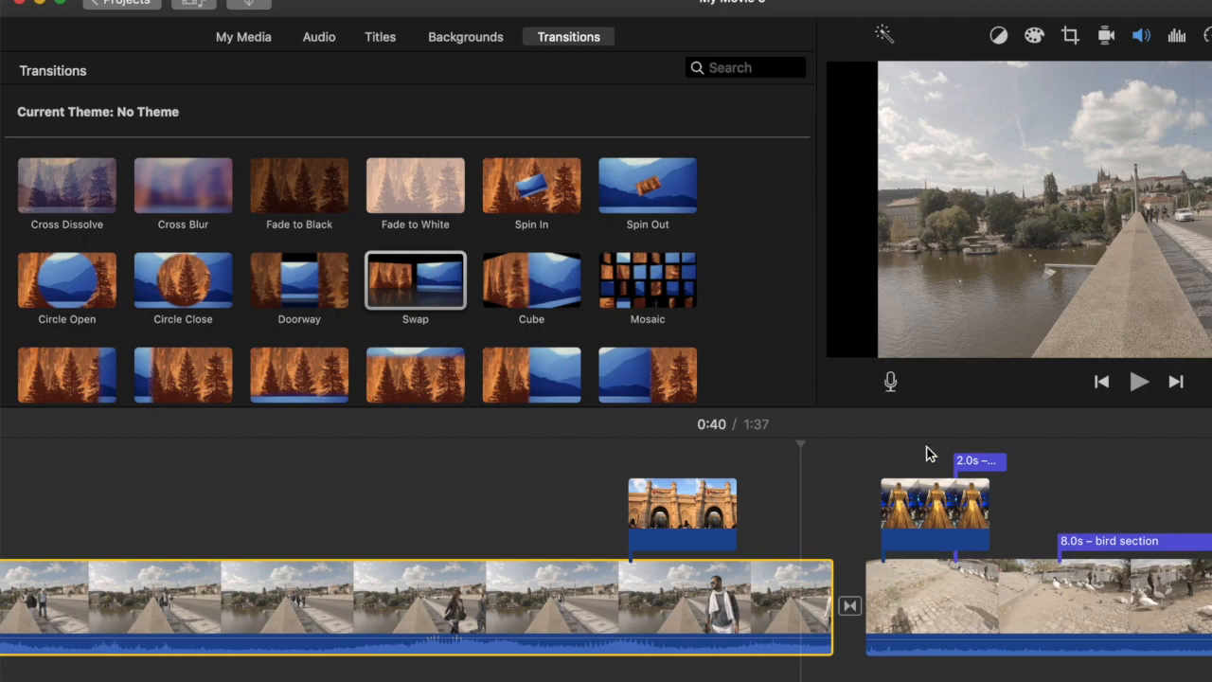
key("space")
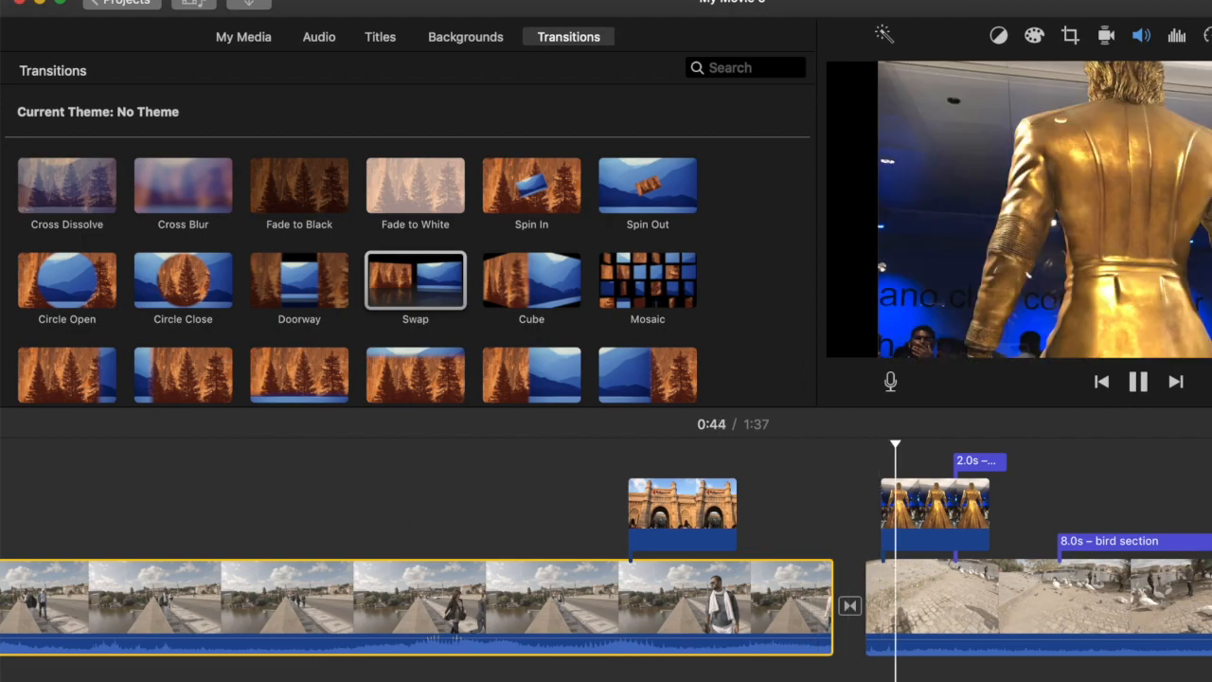
left_click(1139, 388)
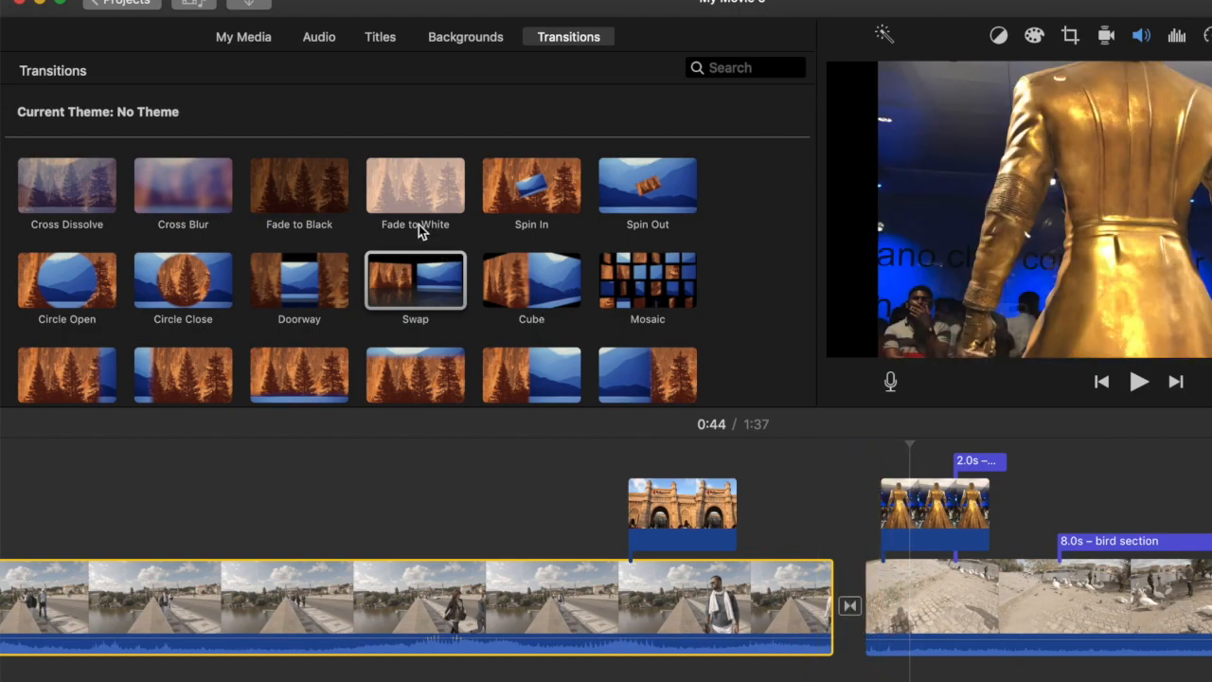
Look through the remaining transitions and undo adding the Swap transition
scroll(378, 322, "down", 5)
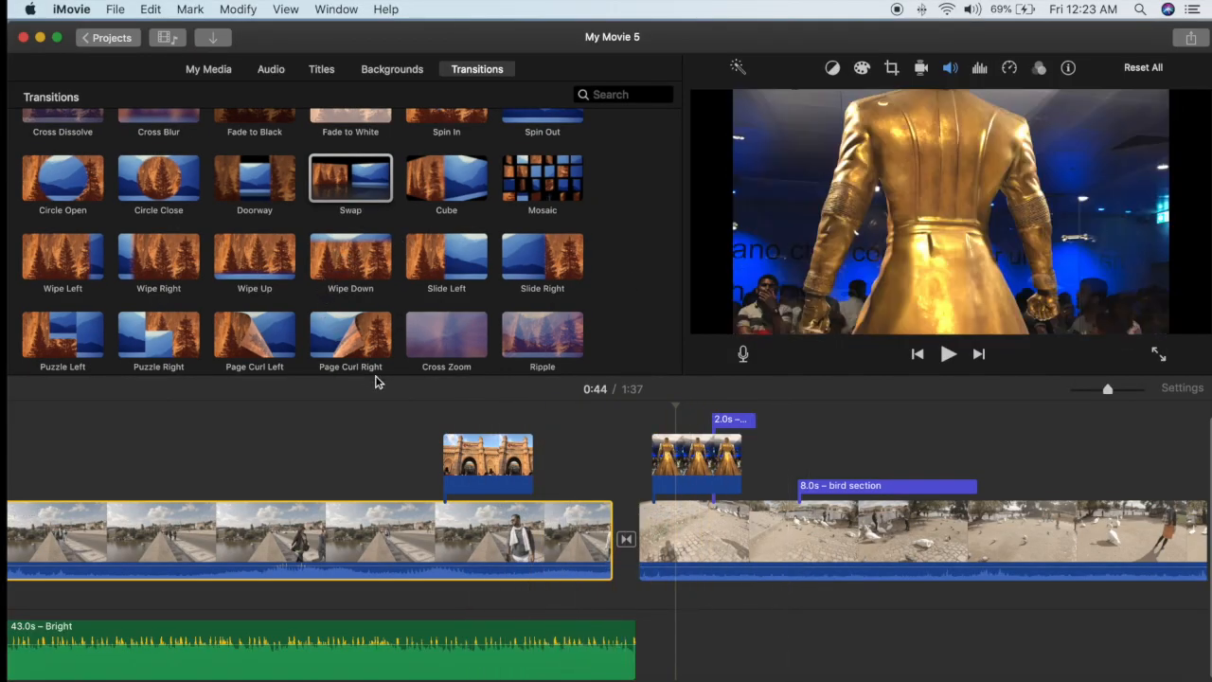
left_click(148, 10)
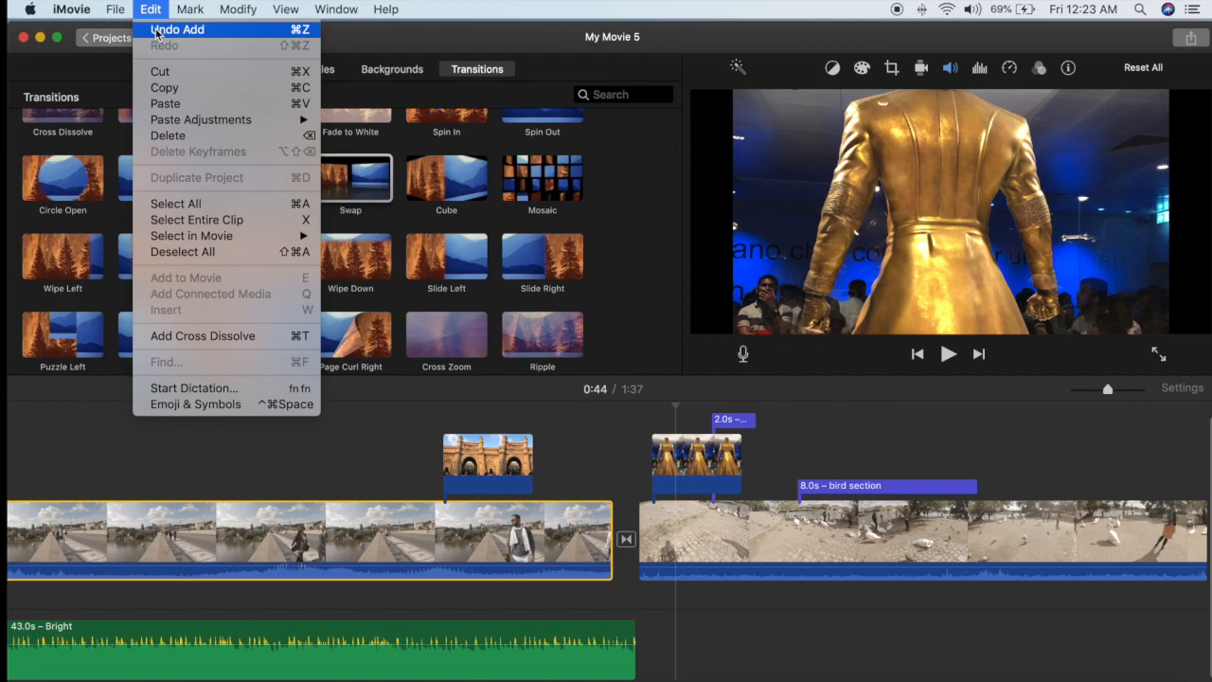
left_click(156, 34)
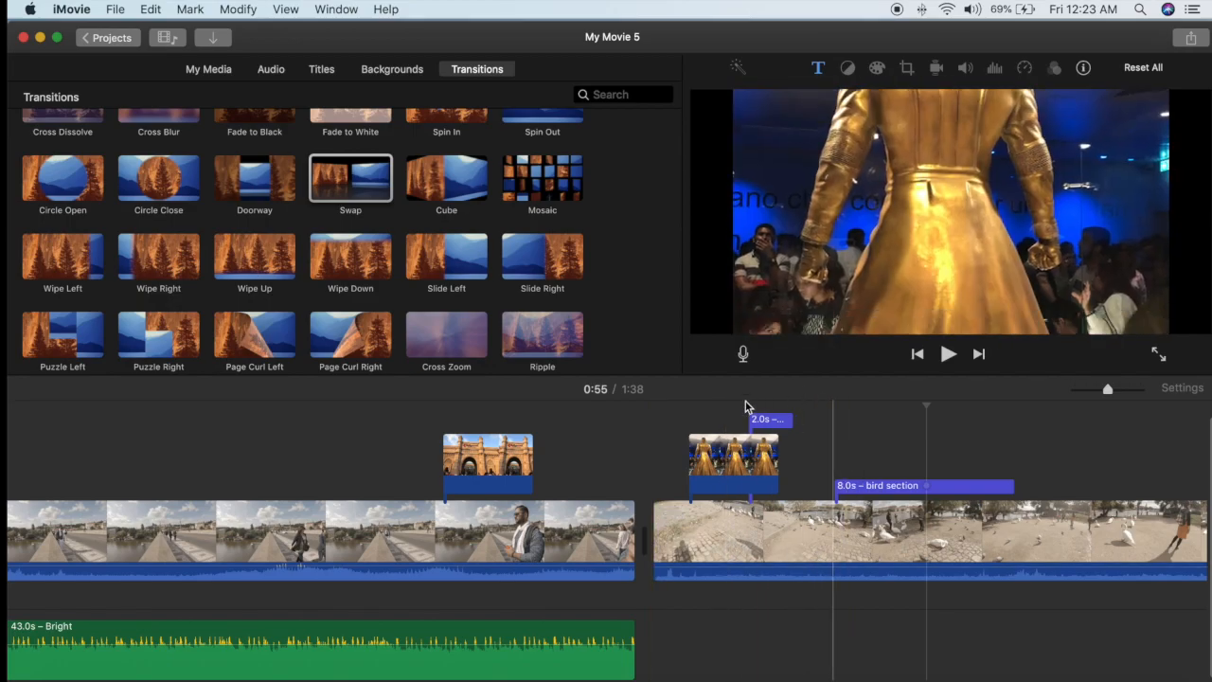
Play the movie from the part of the bridge clip just before the gateway photo
left_click(489, 456)
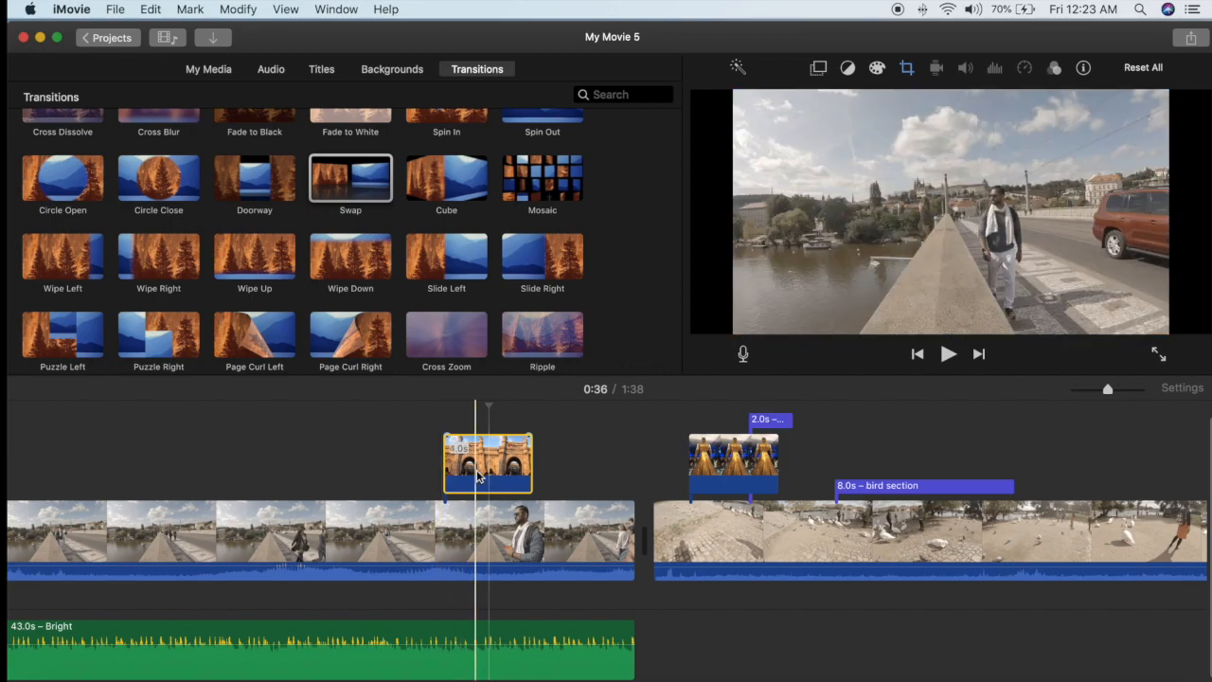
left_click(411, 511)
left_click(435, 507)
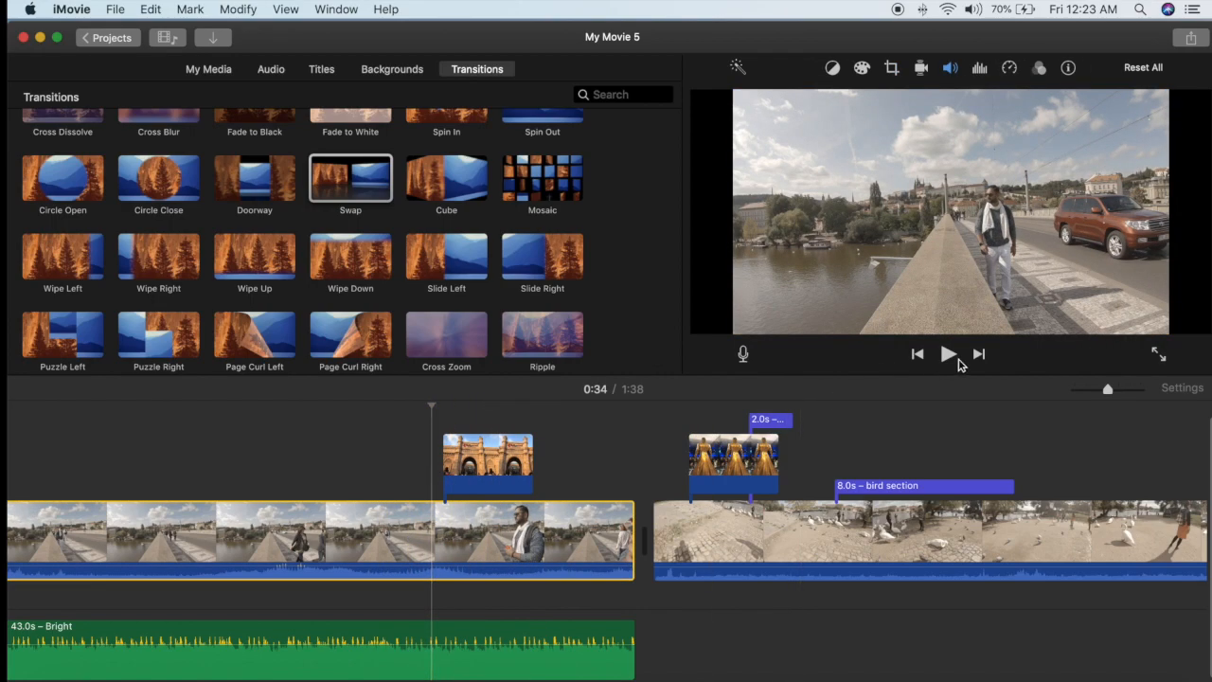
left_click(948, 355)
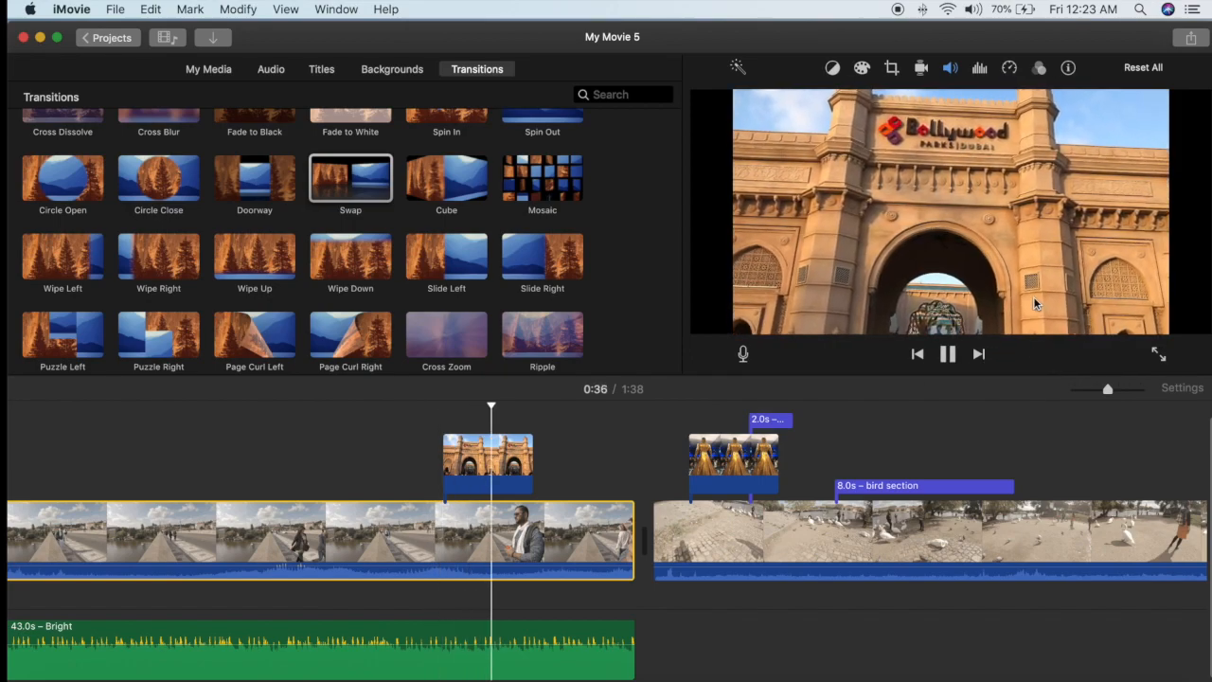
Adjust the system volume during playback and return the playhead to the bridge clip beneath the gateway photo
key("XF86AudioLowerVolume")
key("XF86AudioLowerVolume")
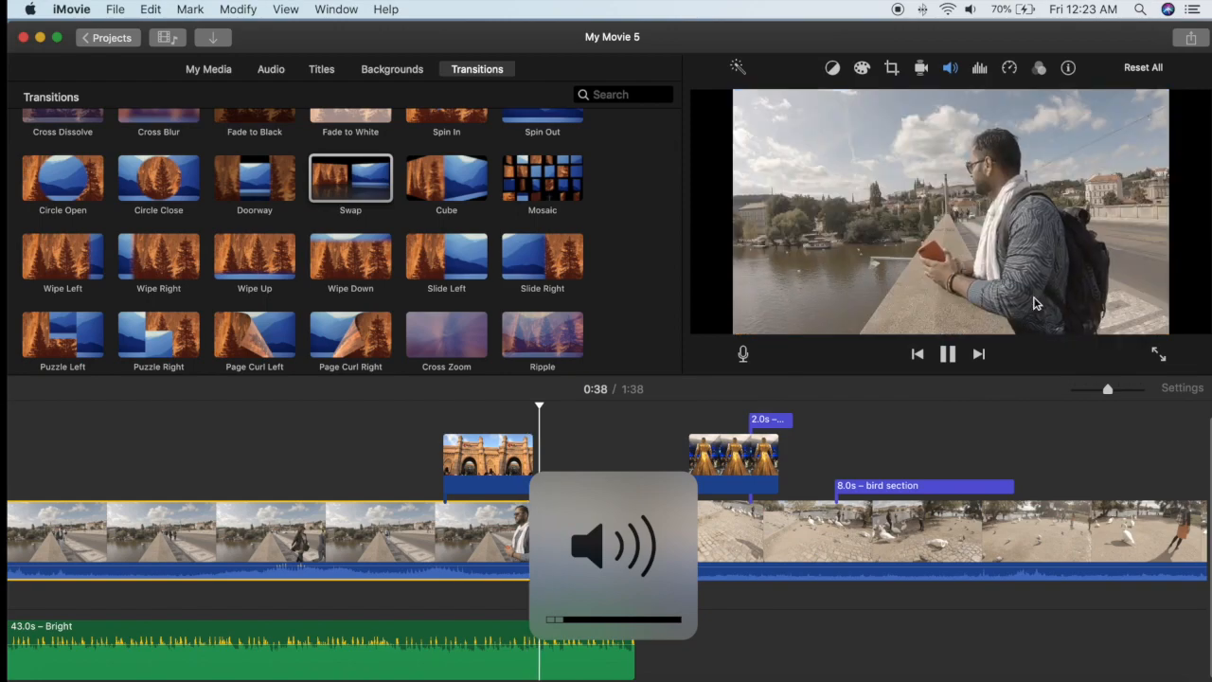
key("XF86AudioRaiseVolume")
key("XF86AudioRaiseVolume")
key("XF86AudioRaiseVolume")
key("XF86AudioRaiseVolume")
key("XF86AudioRaiseVolume")
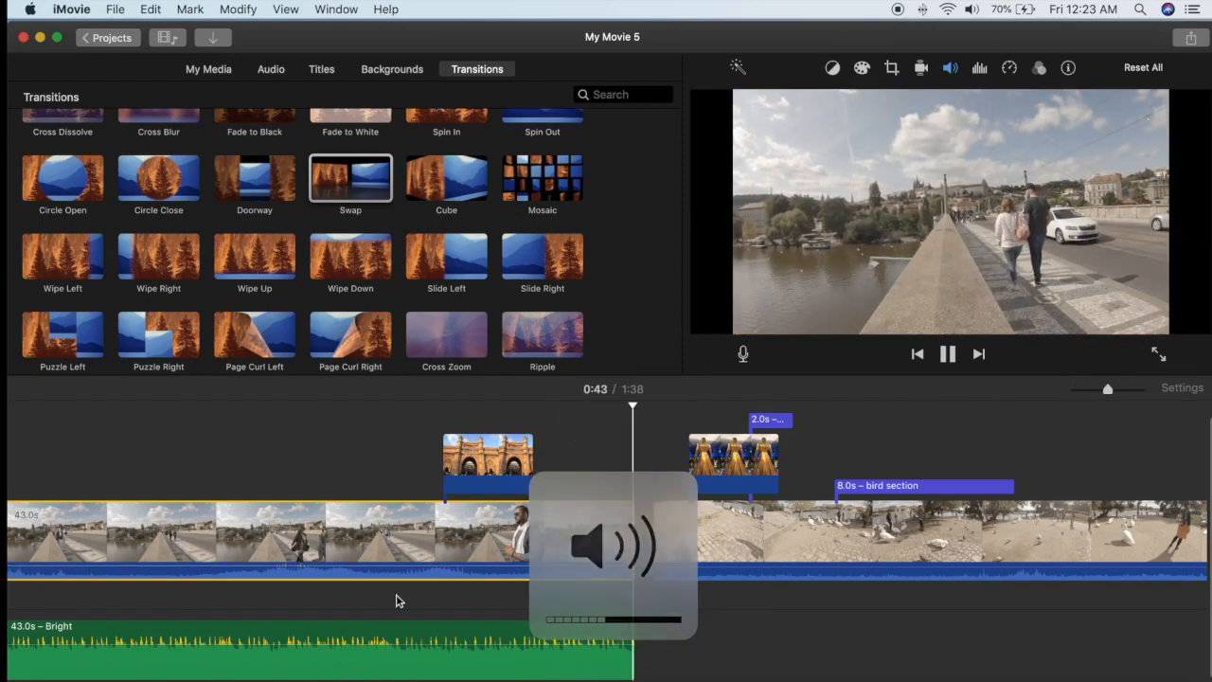
left_click(460, 532)
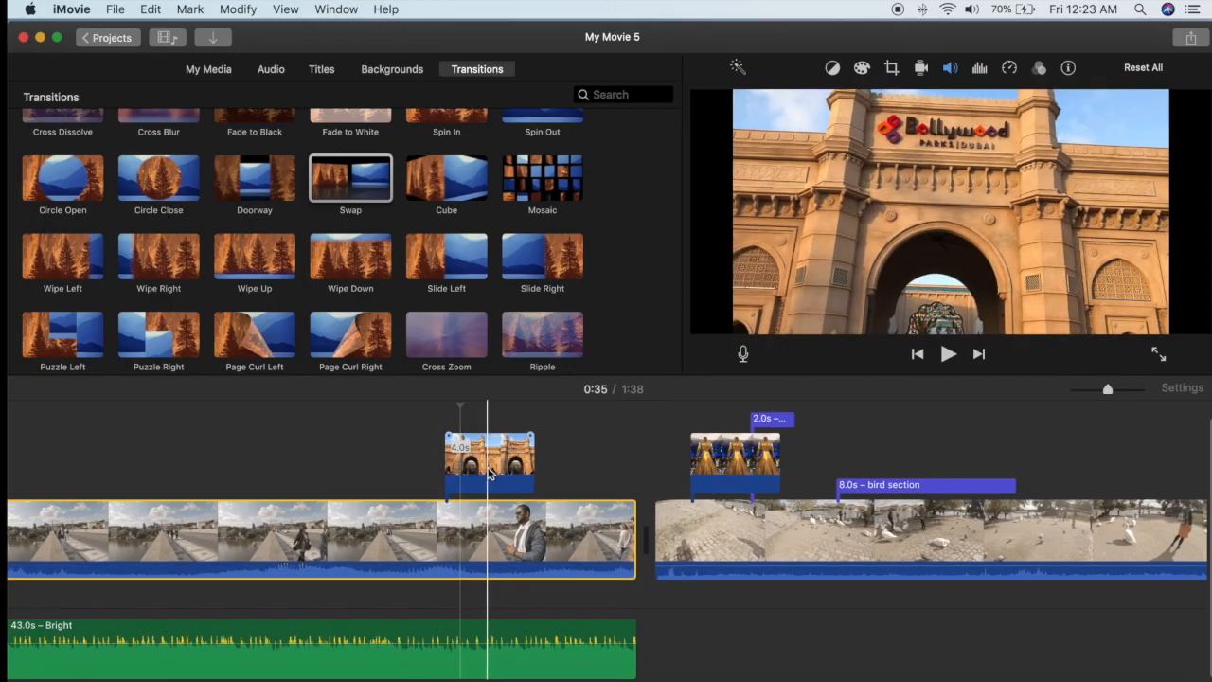
Set the crop style of the gateway photo overlay to Fit
left_click(427, 511)
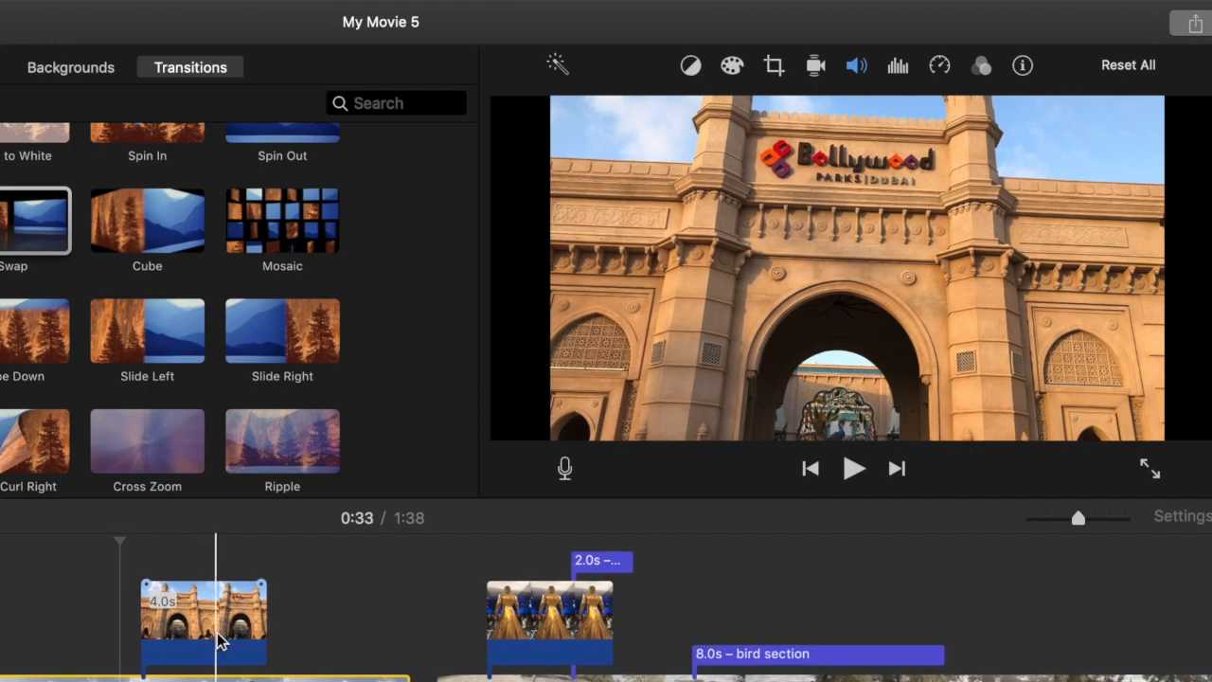
left_click(207, 621)
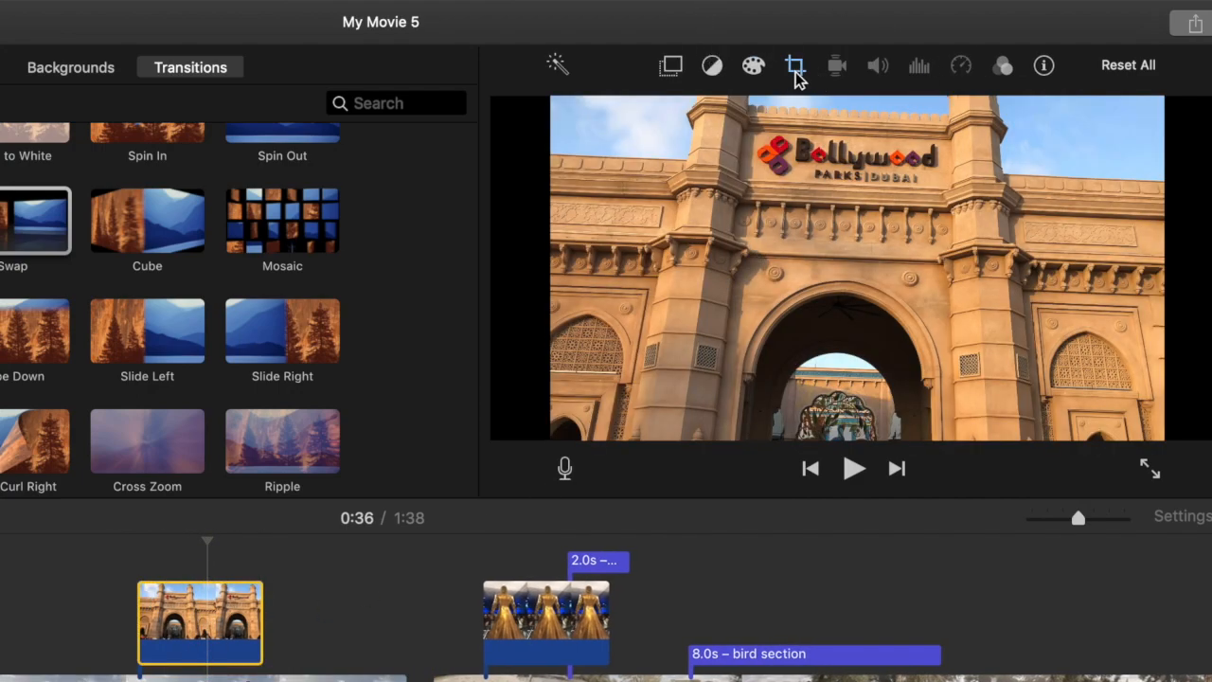
left_click(795, 66)
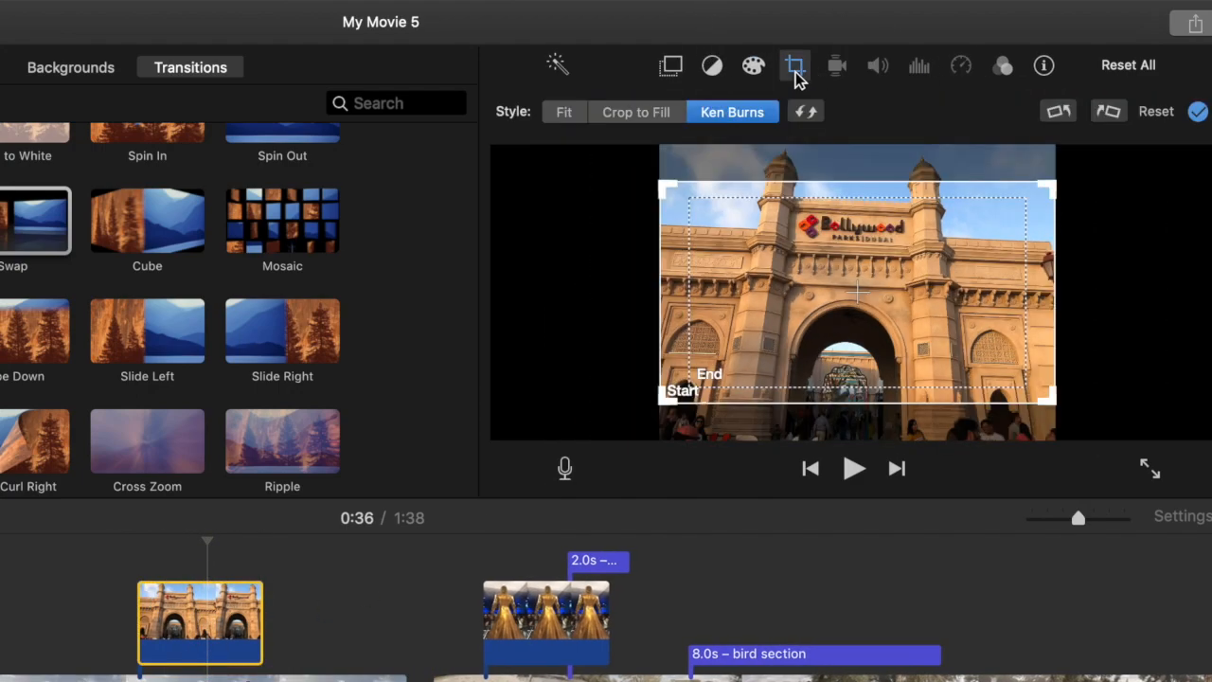
left_click(565, 113)
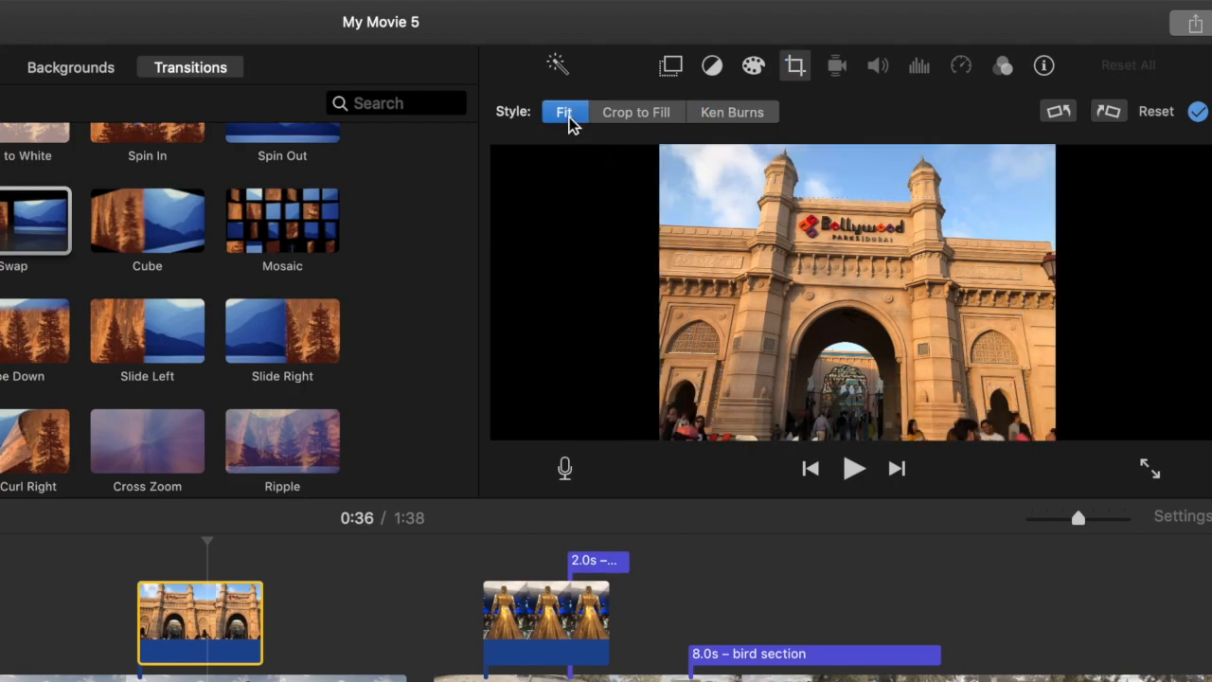
Change the gateway photo's overlay style to Split Screen and play the movie from just before the photo
left_click(672, 66)
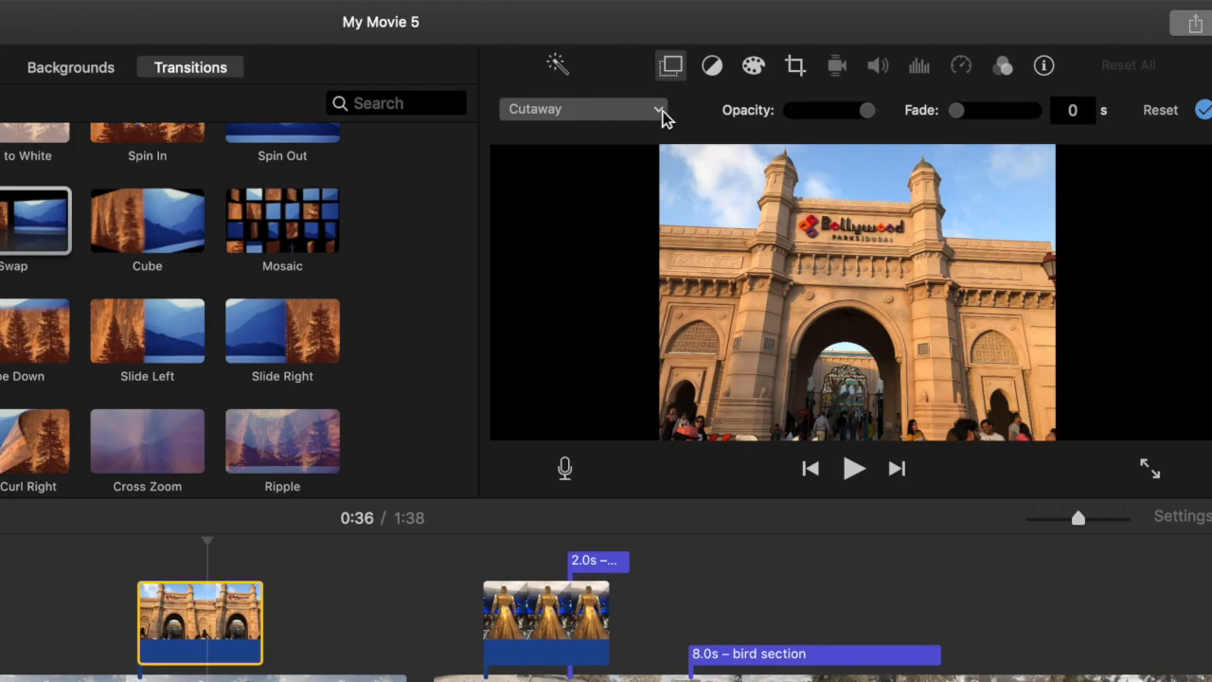
left_click(664, 110)
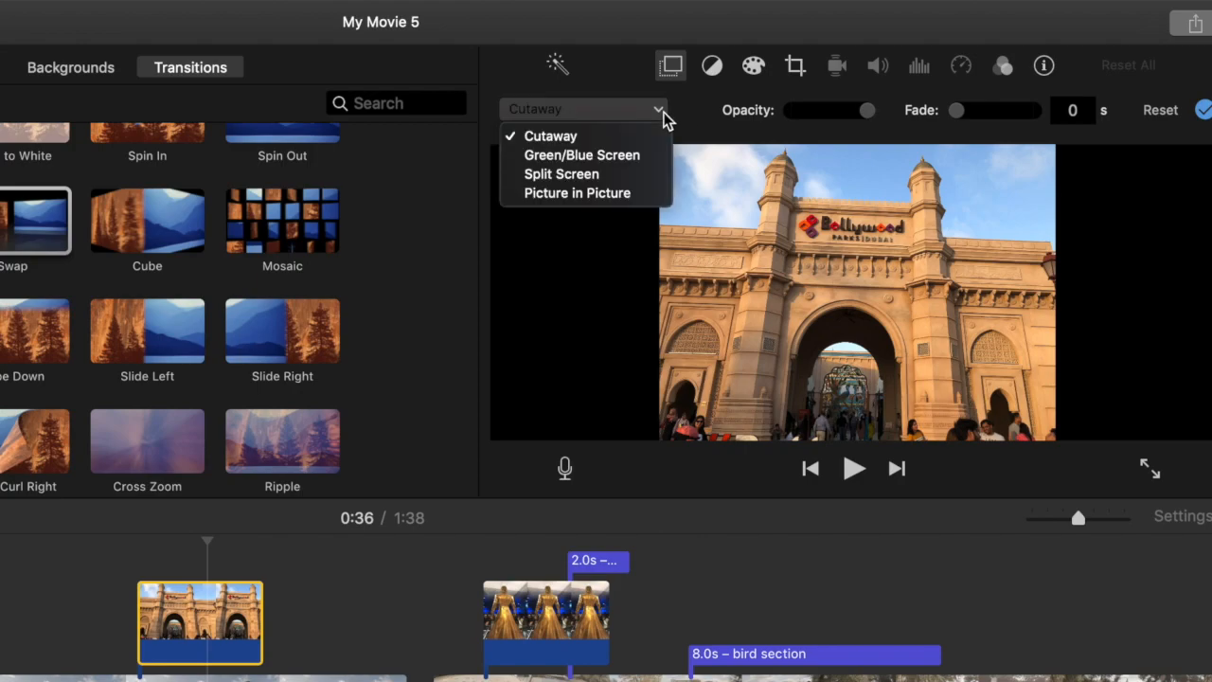
left_click(606, 181)
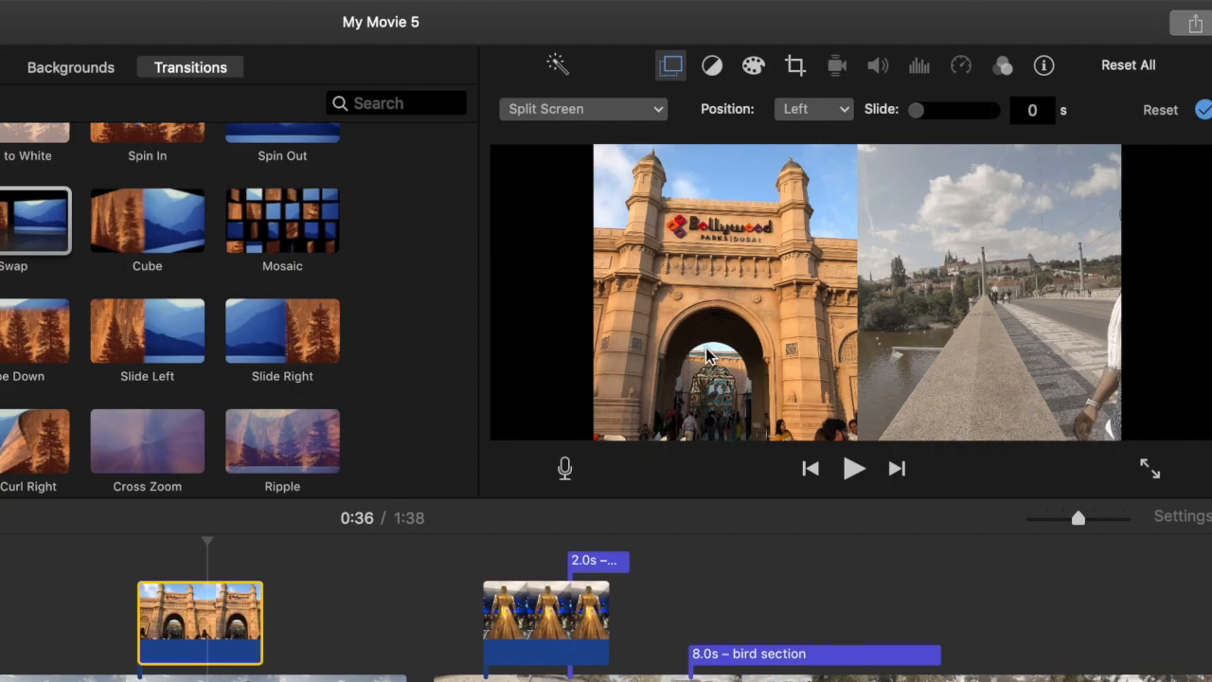
left_click(101, 678)
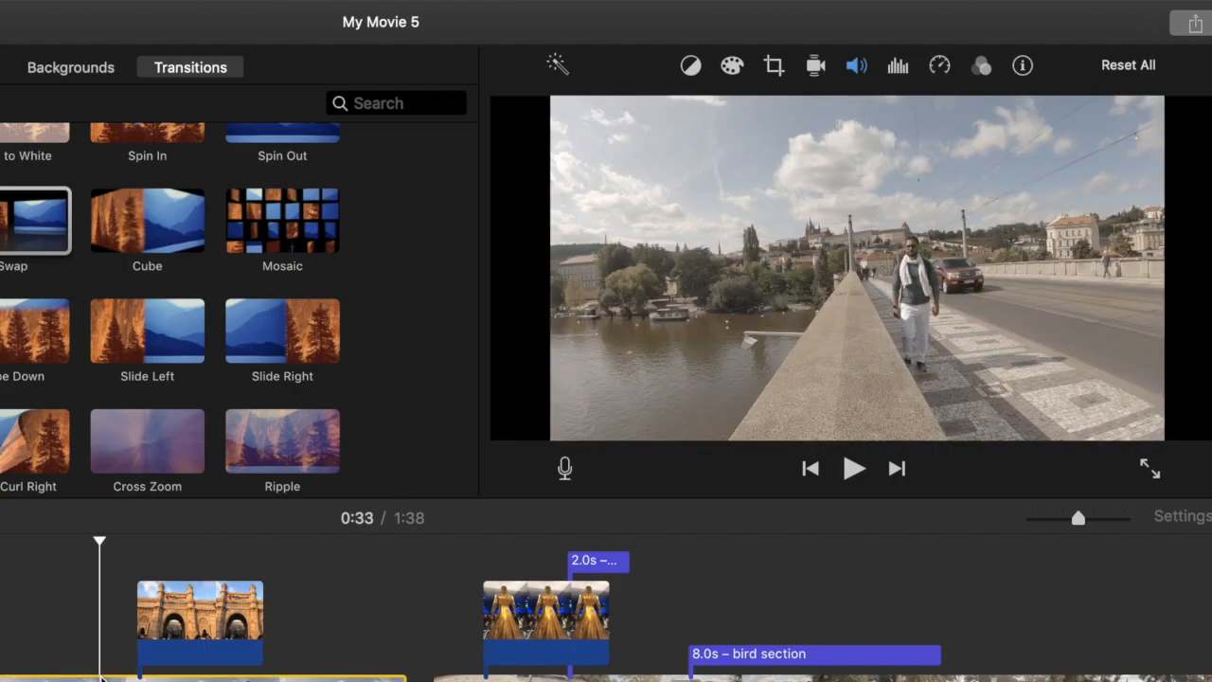
left_click(853, 469)
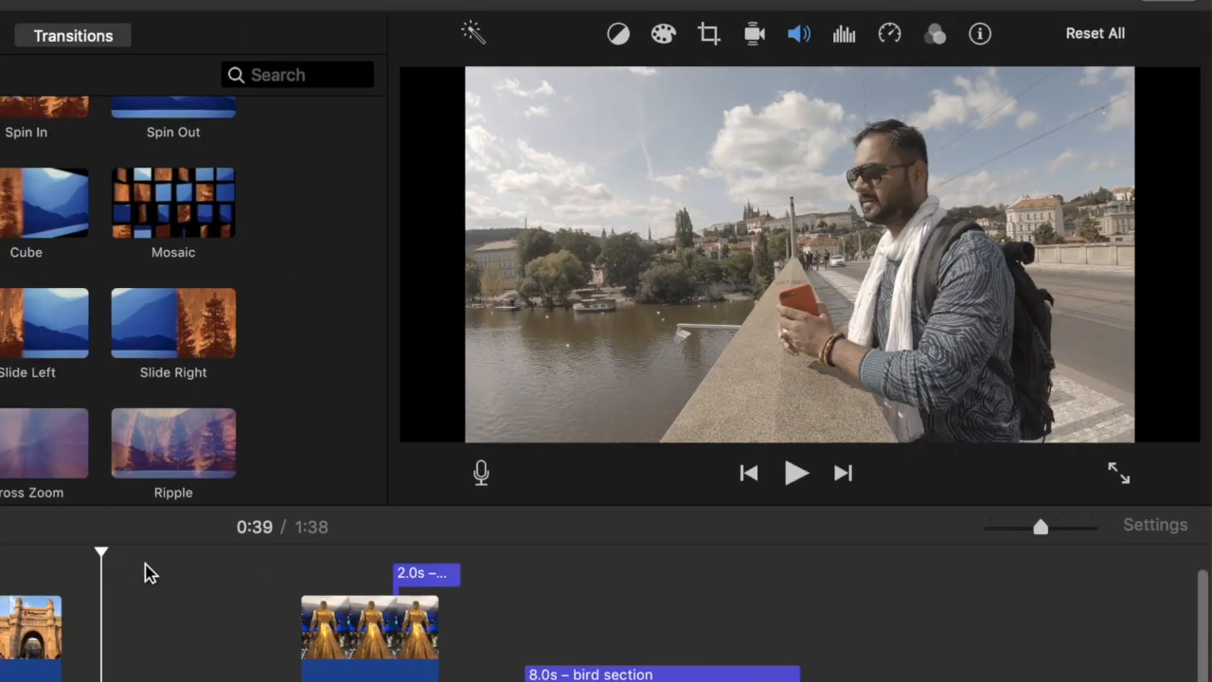
Brighten the bridge clip's highlights slightly with color correction
scroll(140, 570, "right", 2)
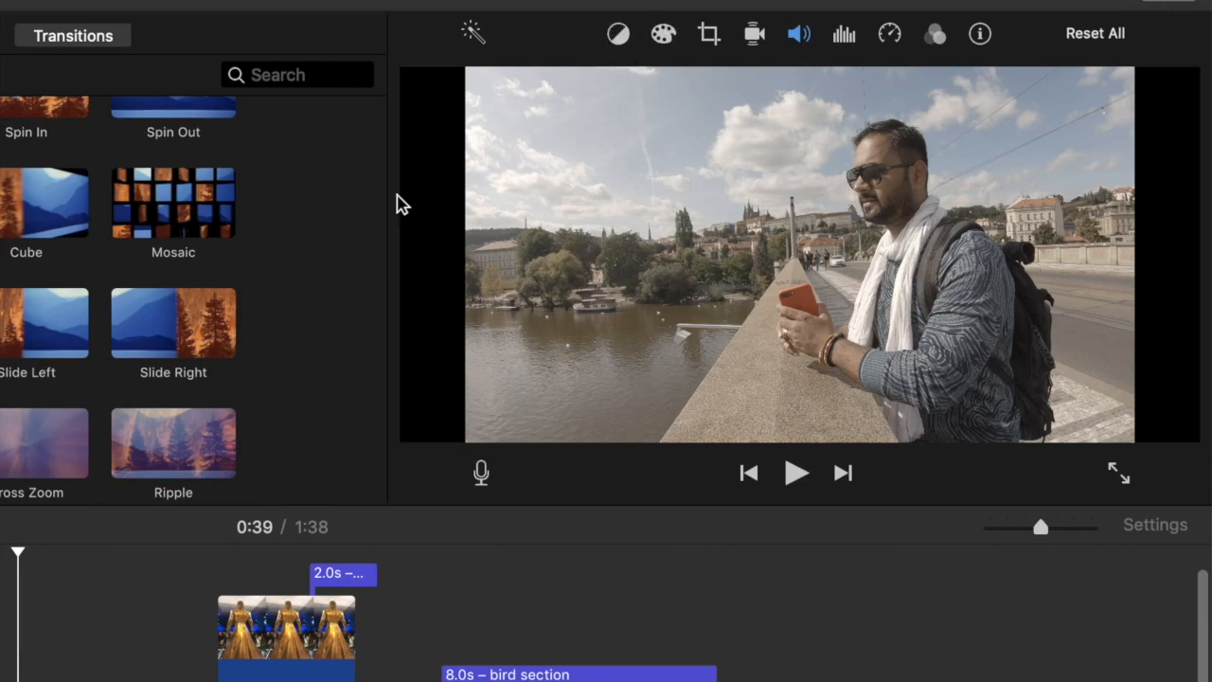
scroll(582, 627, "right", 2)
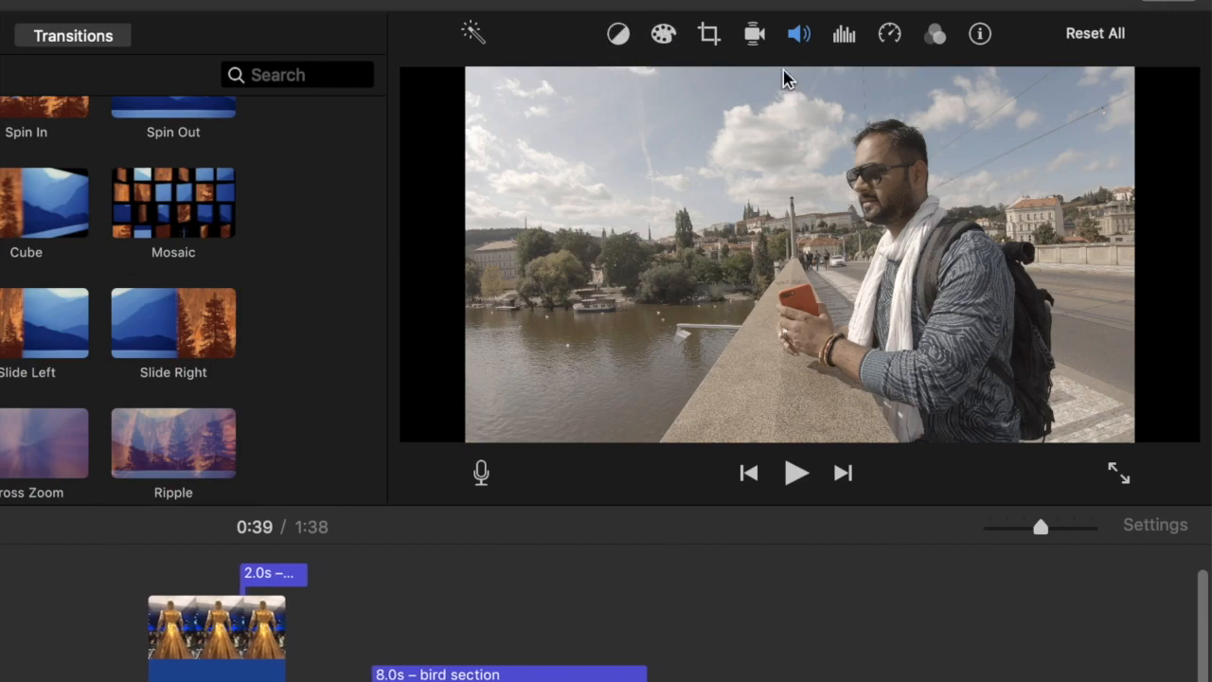
left_click(664, 38)
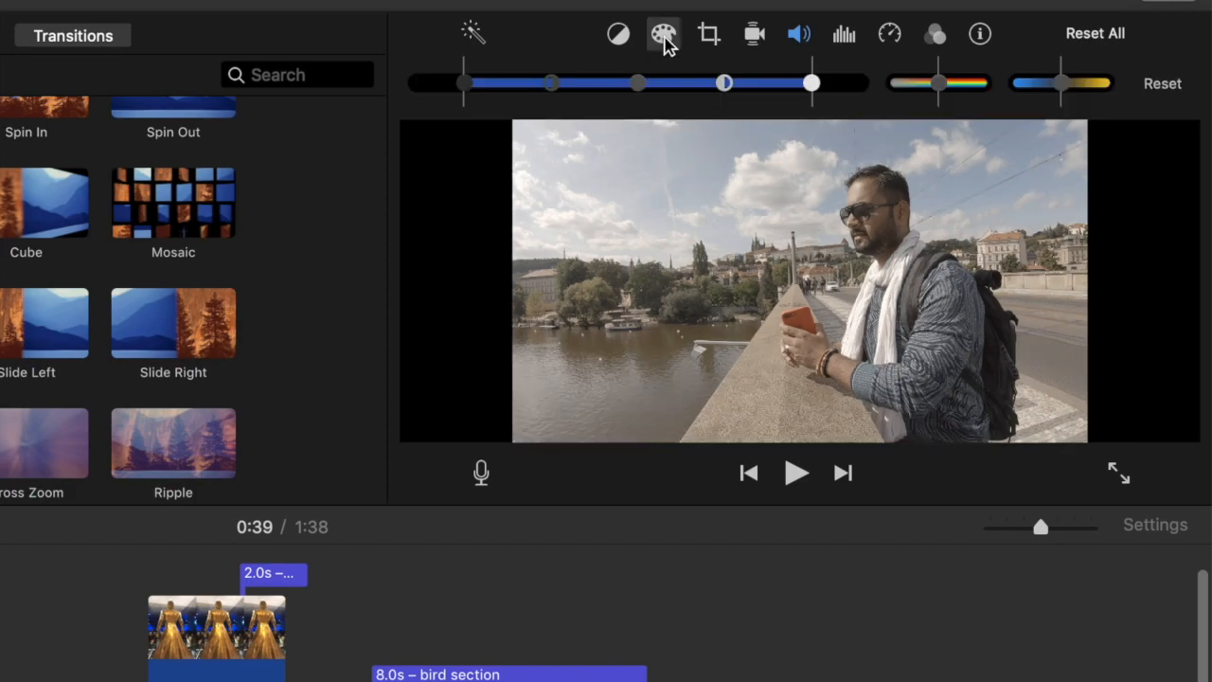
left_click_drag(812, 85, 841, 87)
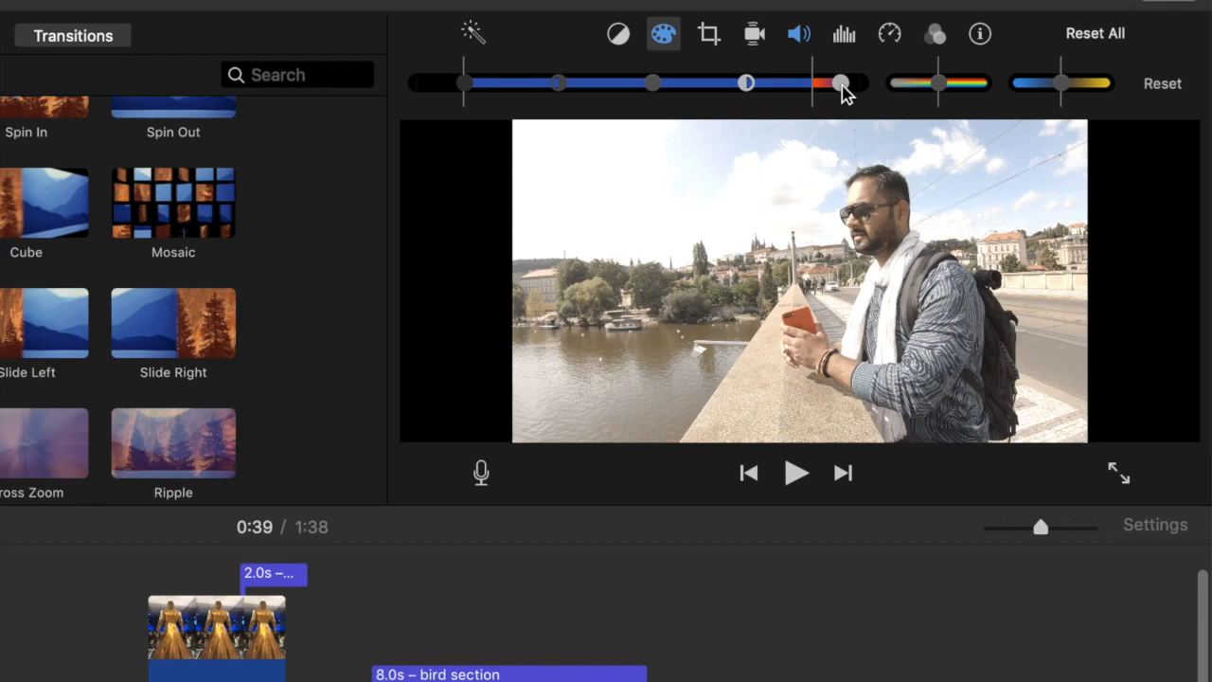
mouse_move(838, 85)
left_mouse_down()
mouse_move(850, 91)
mouse_move(834, 91)
left_mouse_up()
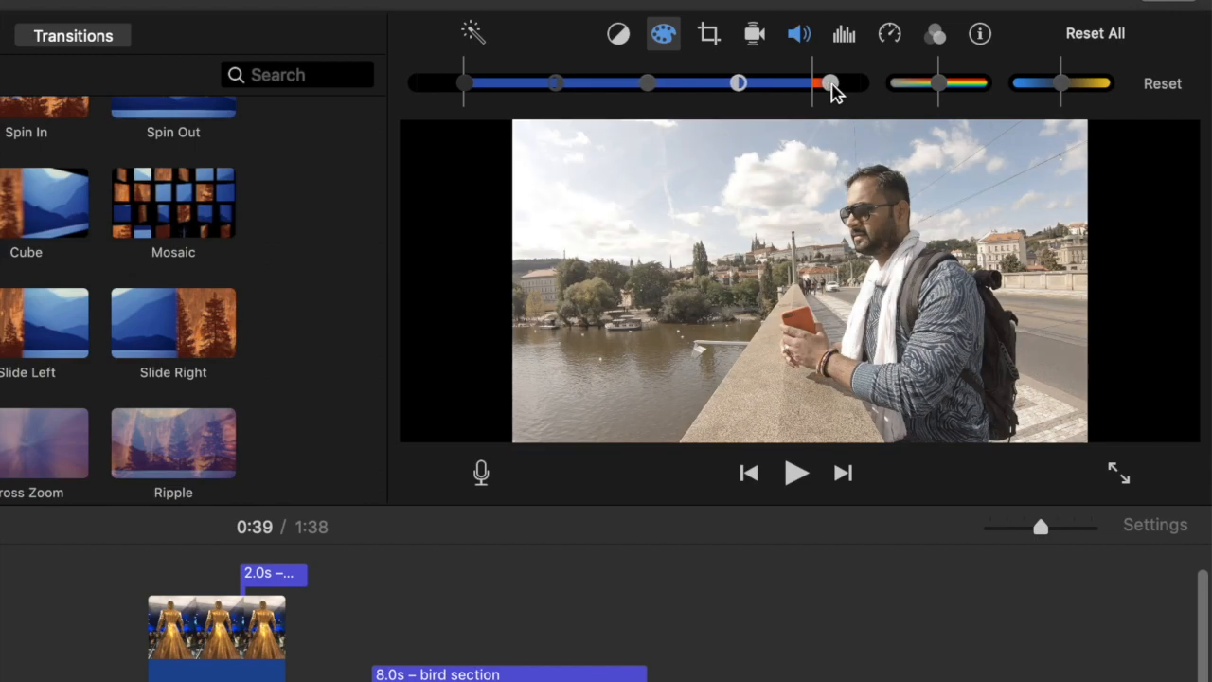
Lower the bridge clip's volume to 82% and open its noise reduction and equalizer settings
left_click(801, 36)
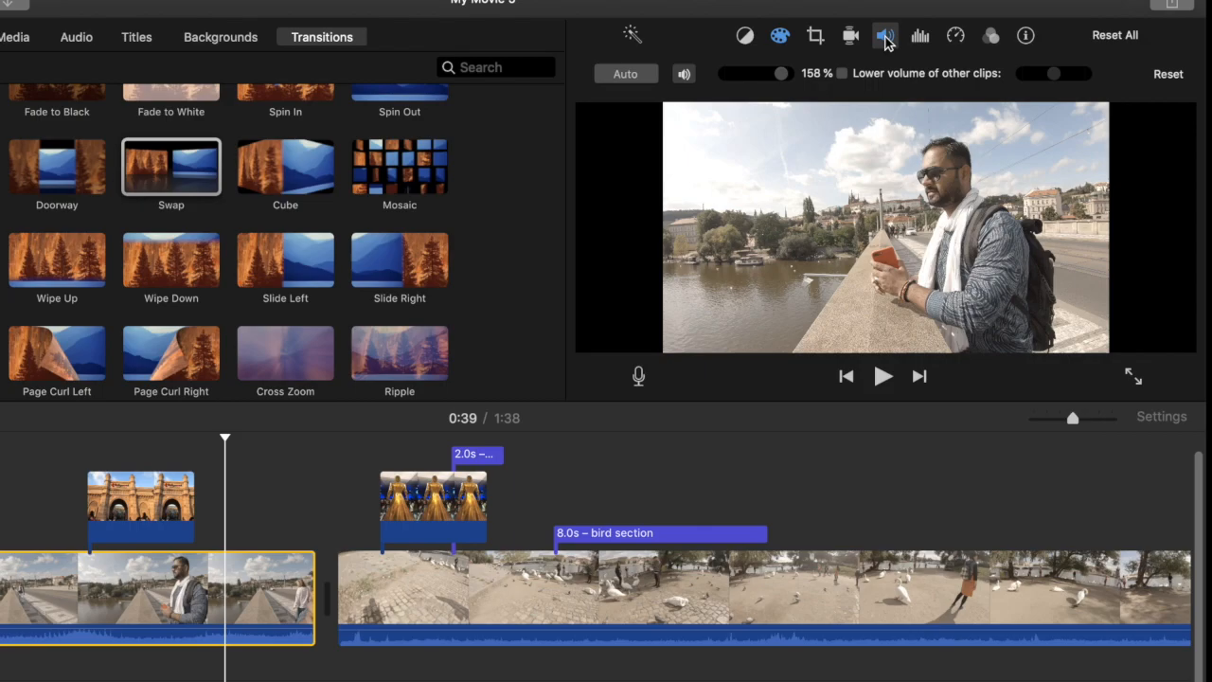
left_click_drag(781, 79, 767, 74)
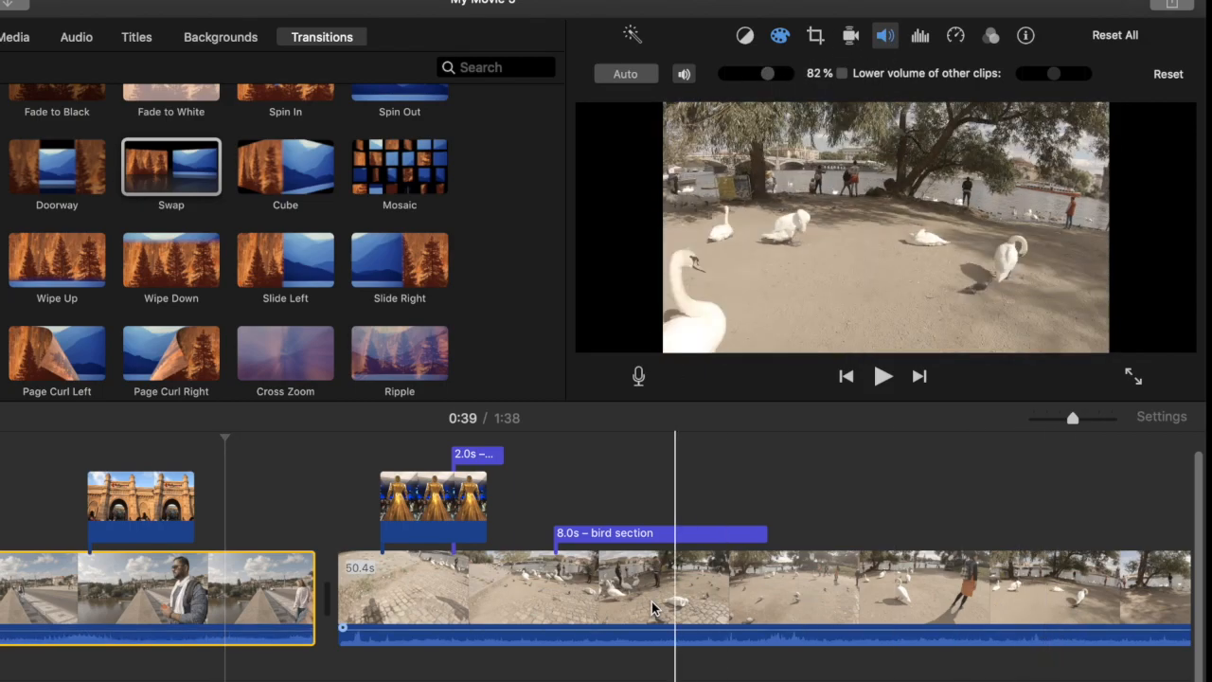
left_click_drag(645, 622, 644, 623)
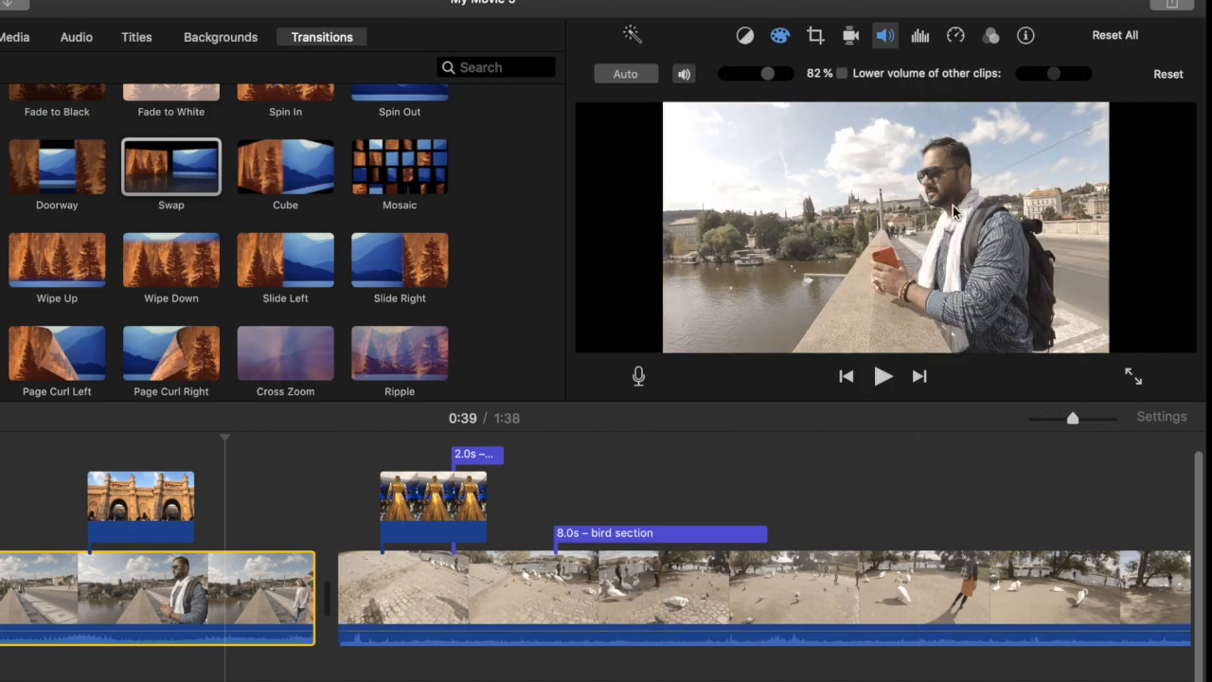
left_click(920, 38)
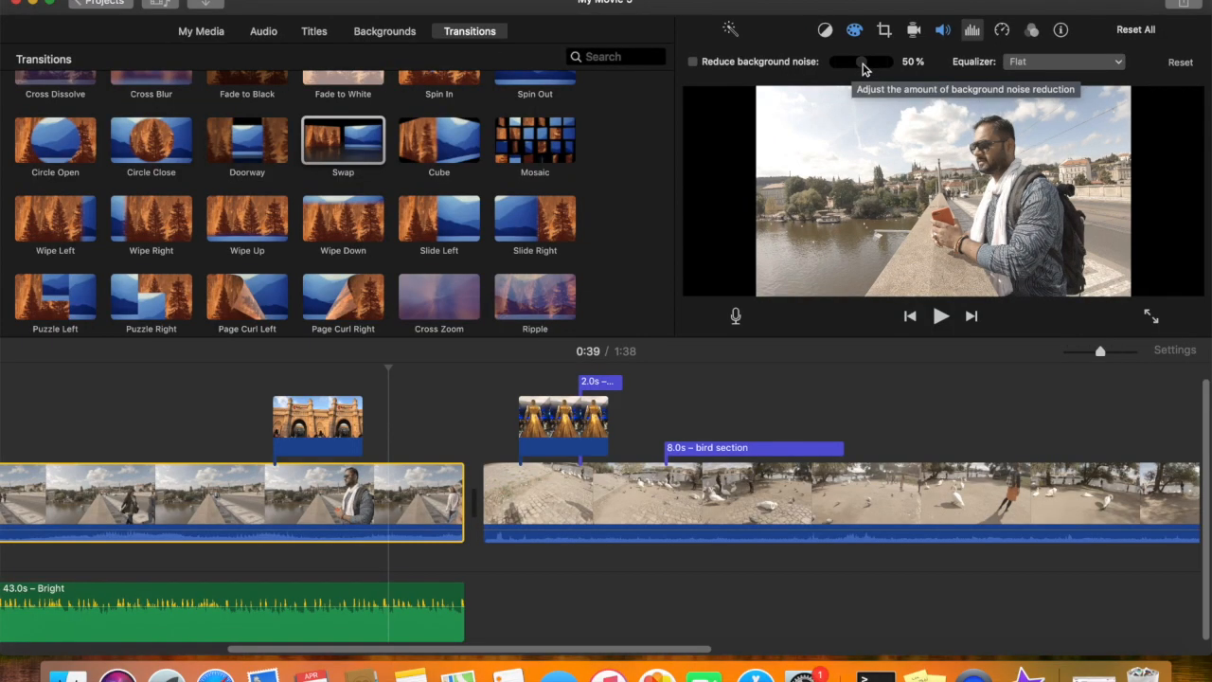
Set the bridge clip's speed to Fast, try 4x and return it to 2x
left_click(1002, 30)
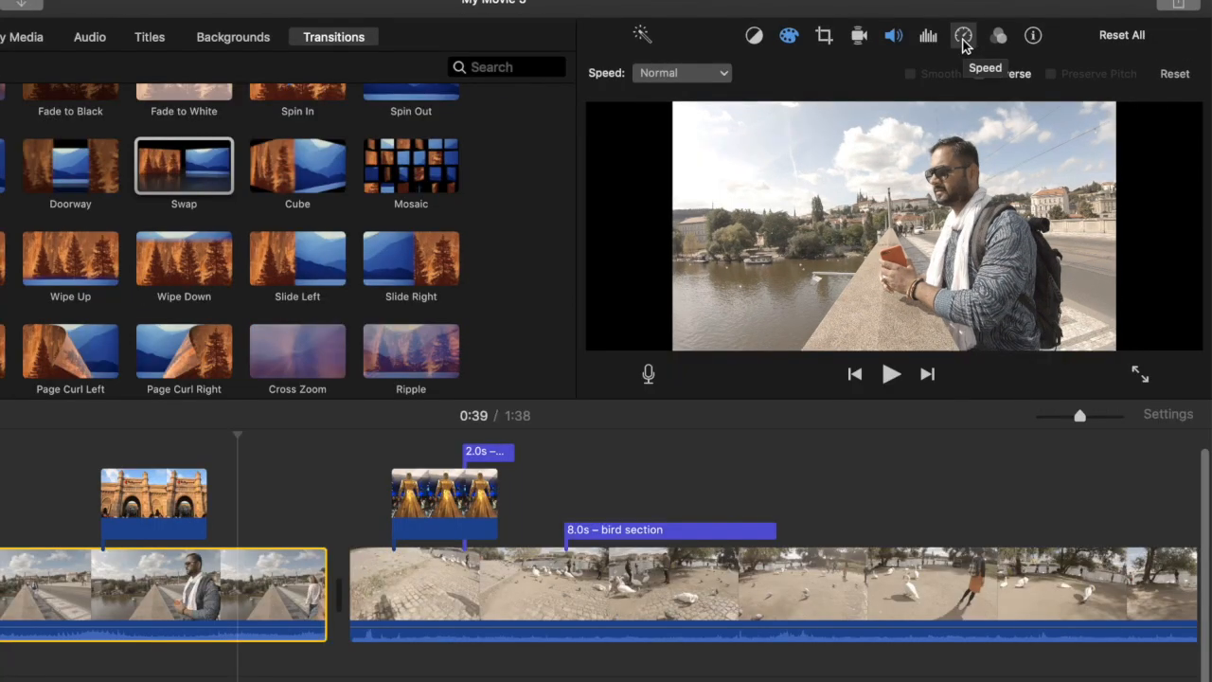
left_click(725, 75)
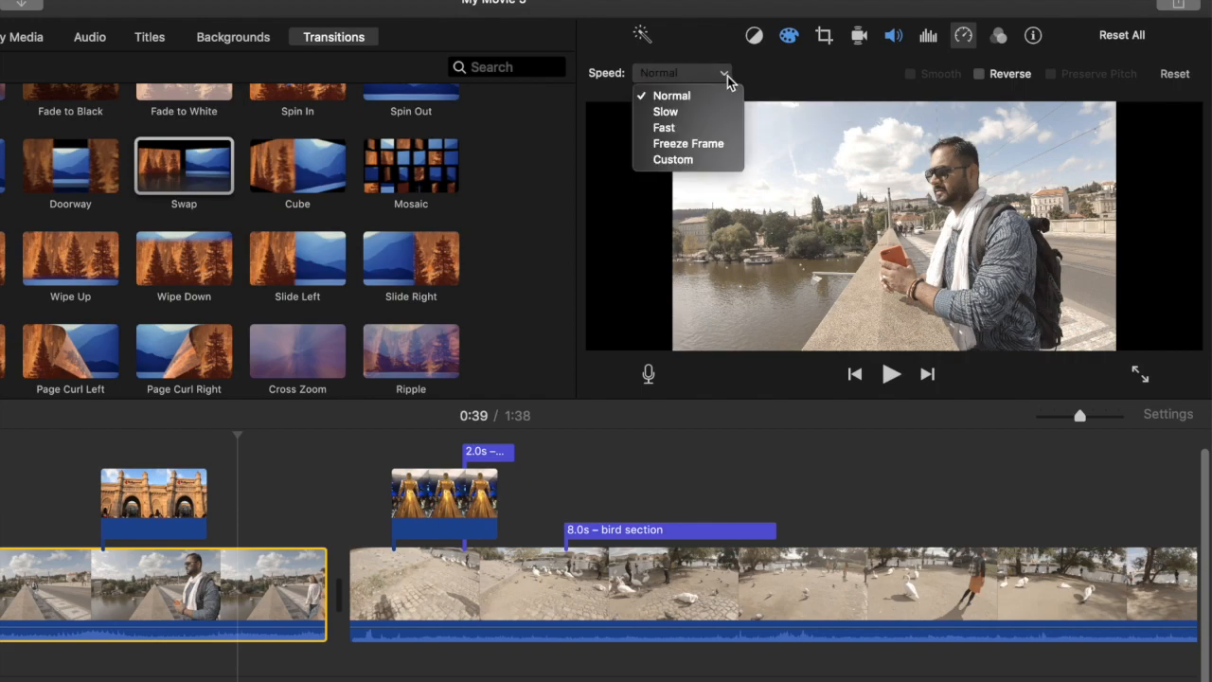
left_click(672, 128)
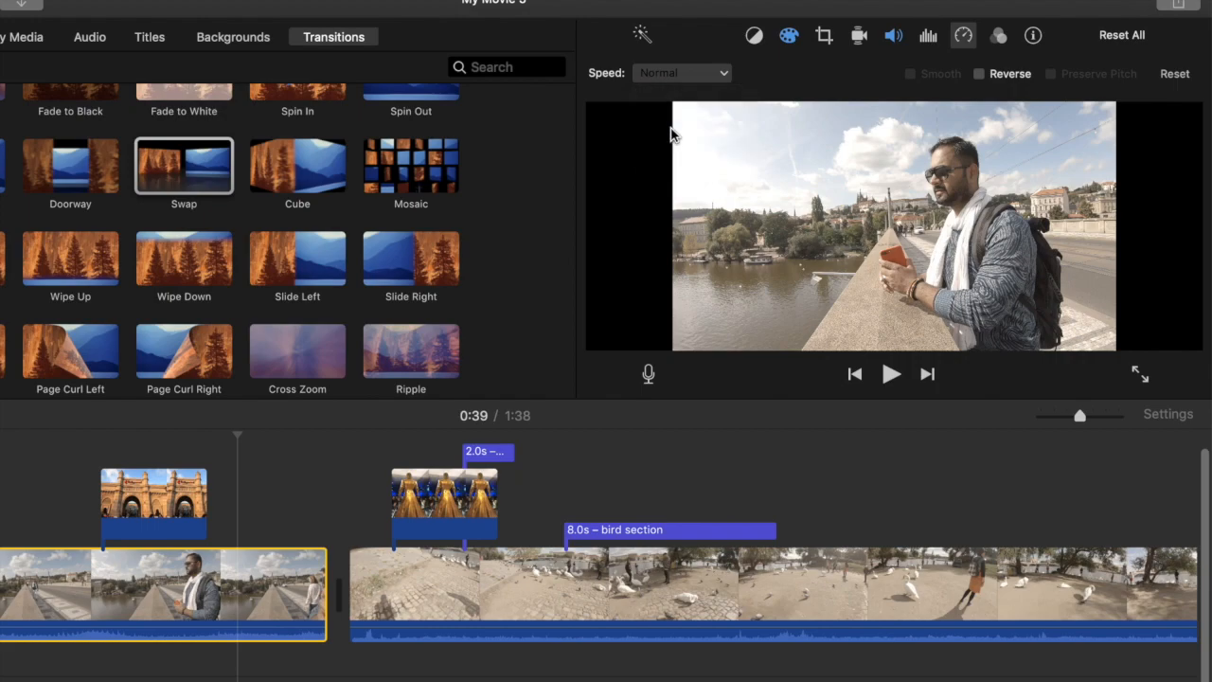
scroll(378, 558, "left", 7)
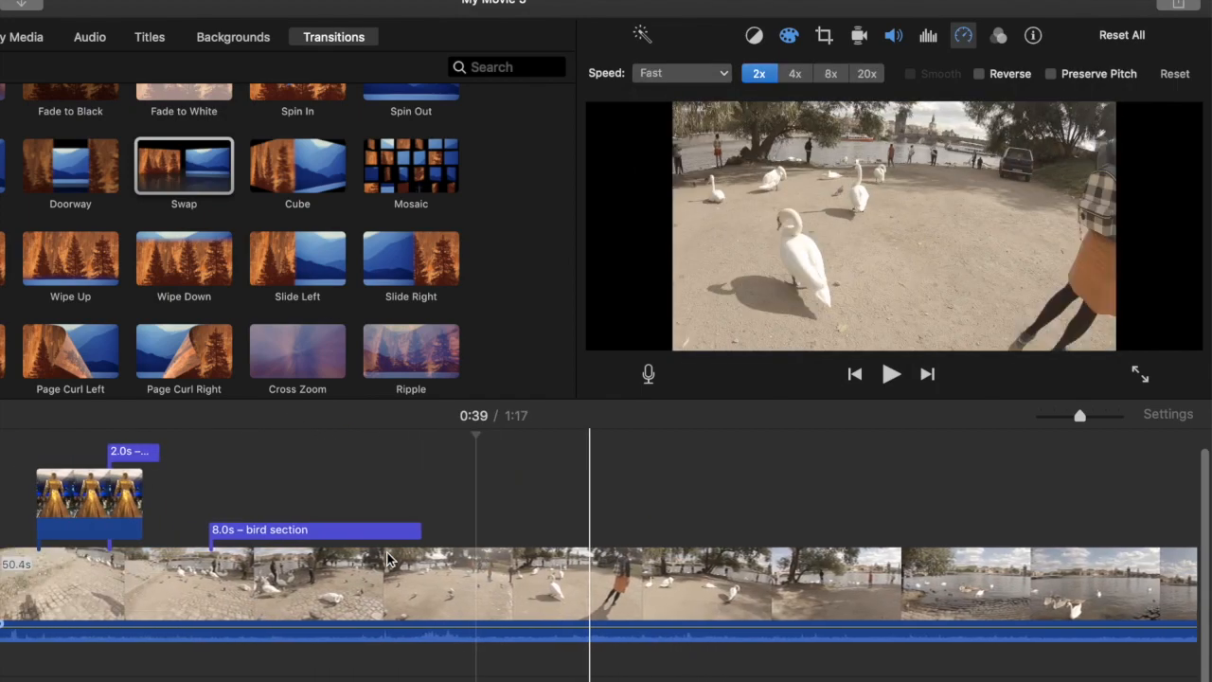
left_click(101, 582)
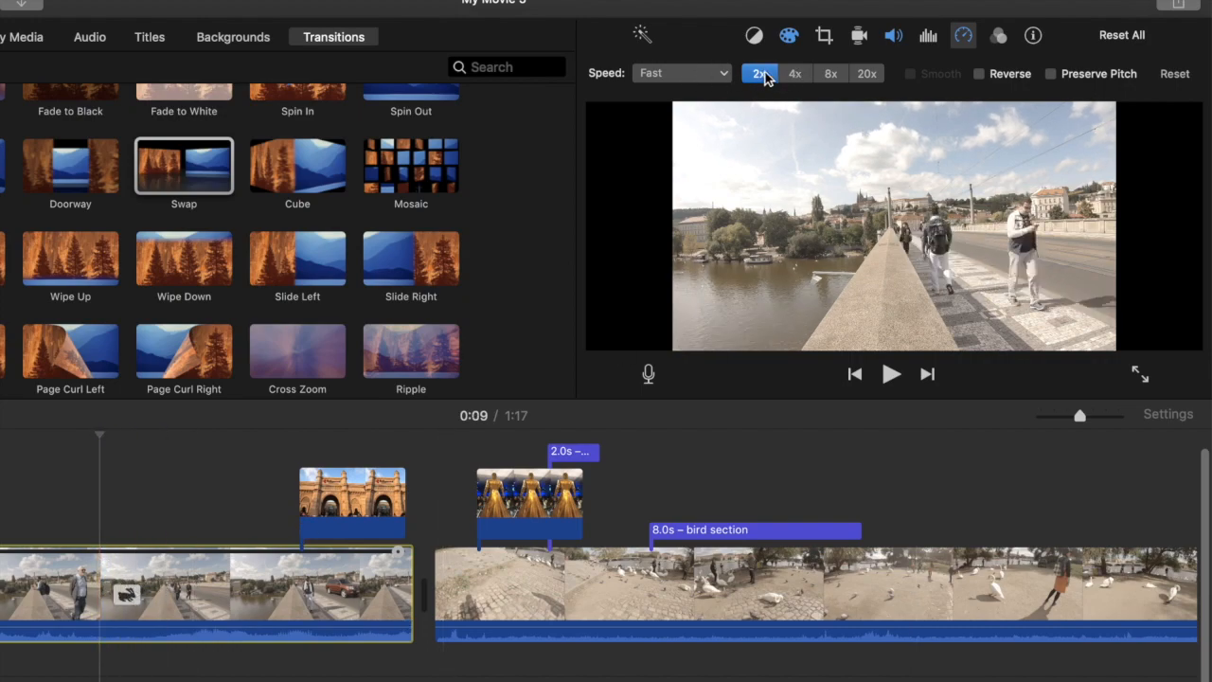
left_click(795, 73)
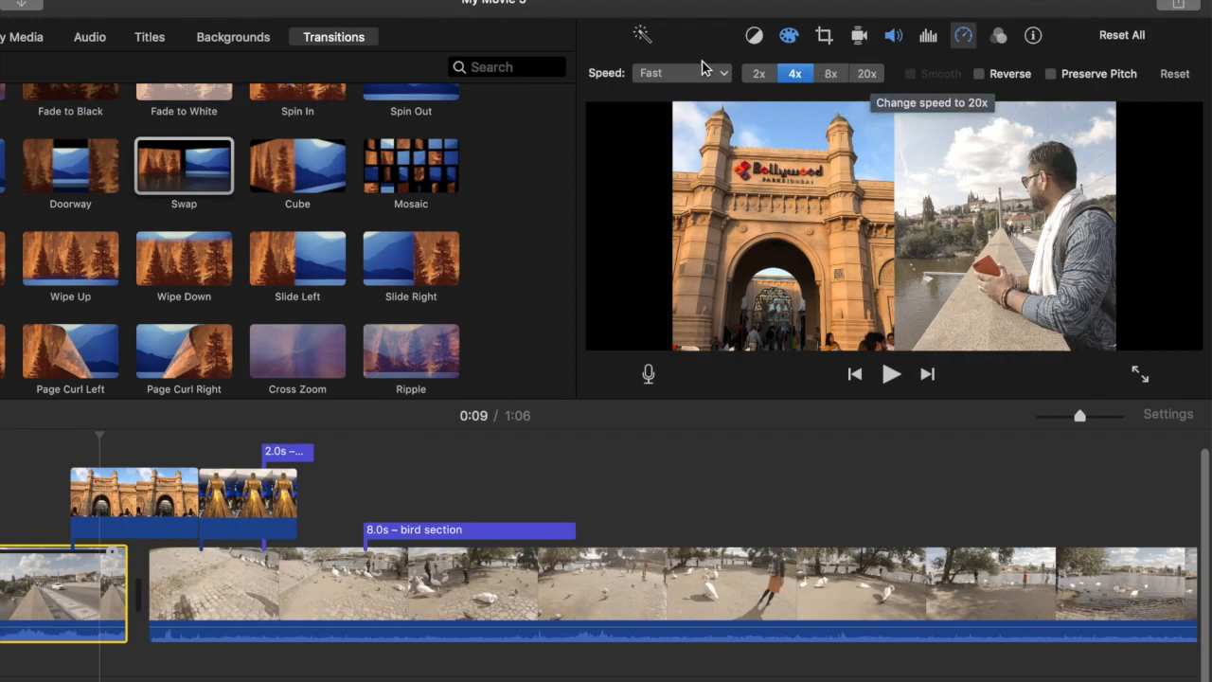
left_click(759, 74)
Try the Slow speed at 10% on the bridge clip and restore its speed to Normal
left_click(722, 74)
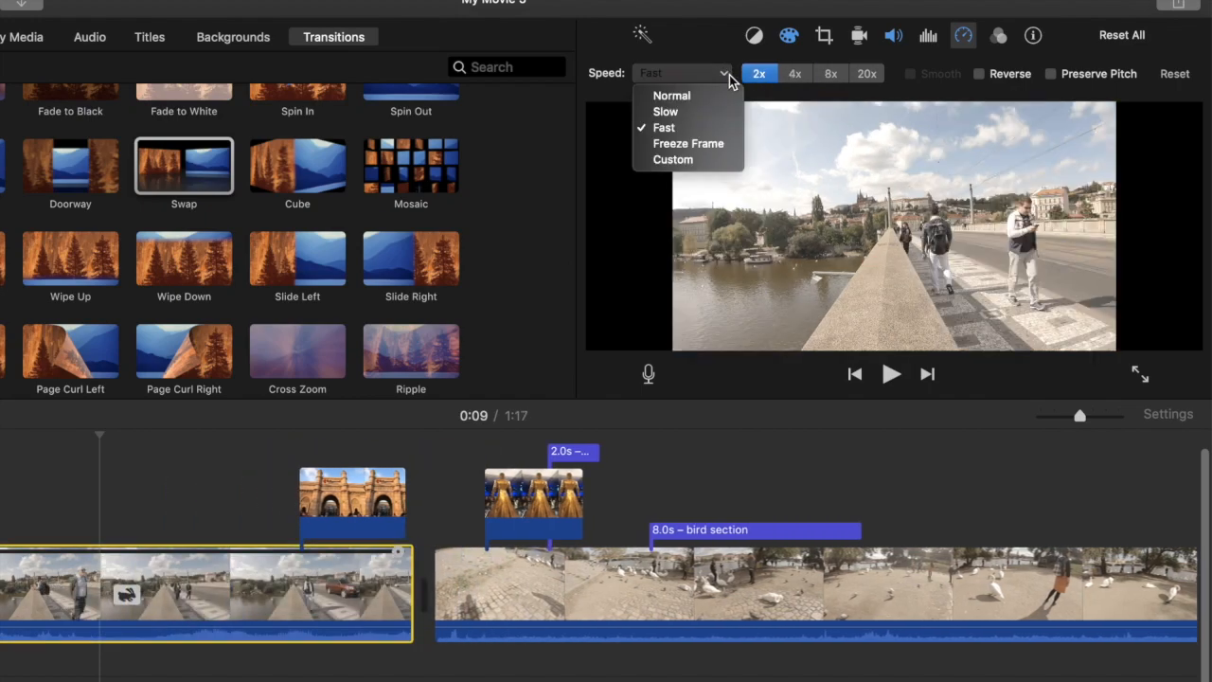
left_click(680, 114)
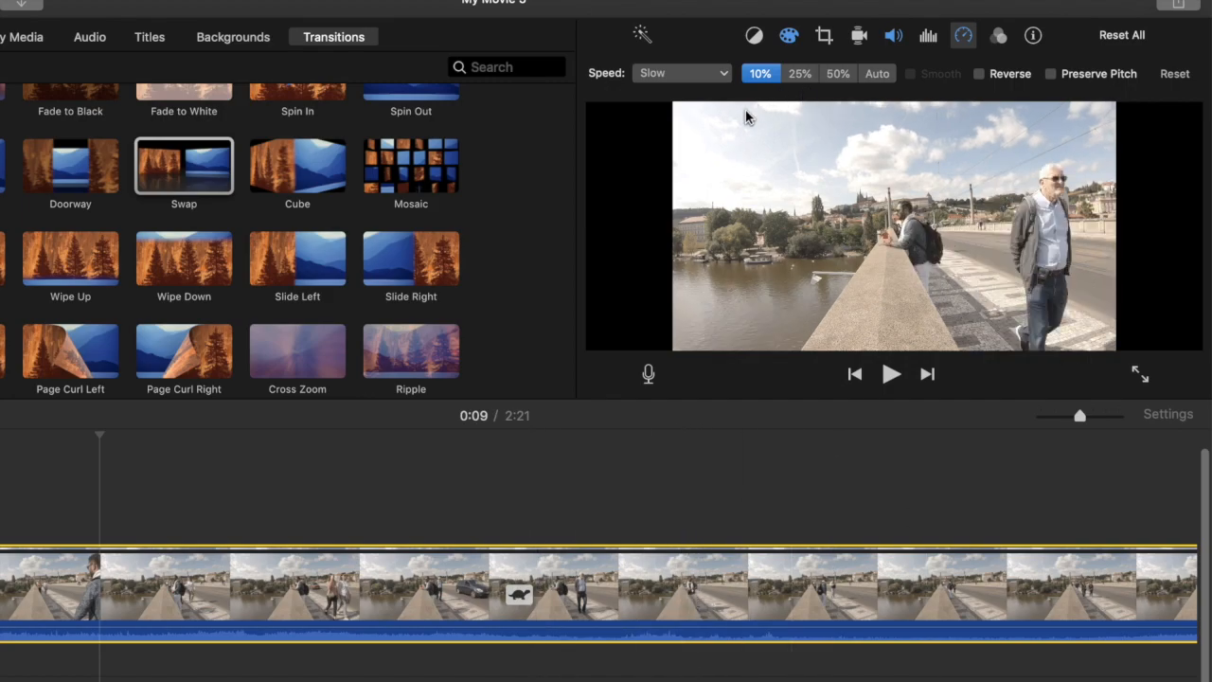
left_click(722, 74)
left_click(673, 112)
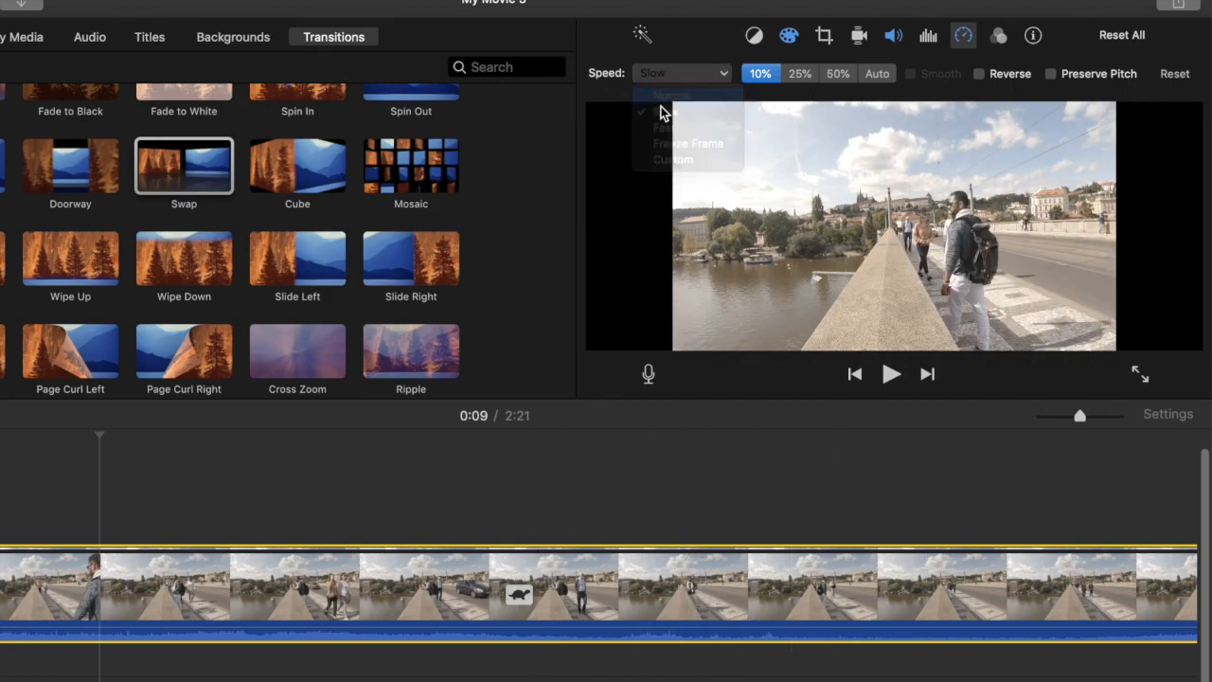
Try reversing the playback of the bridge clip
scroll(960, 498, "right", 4)
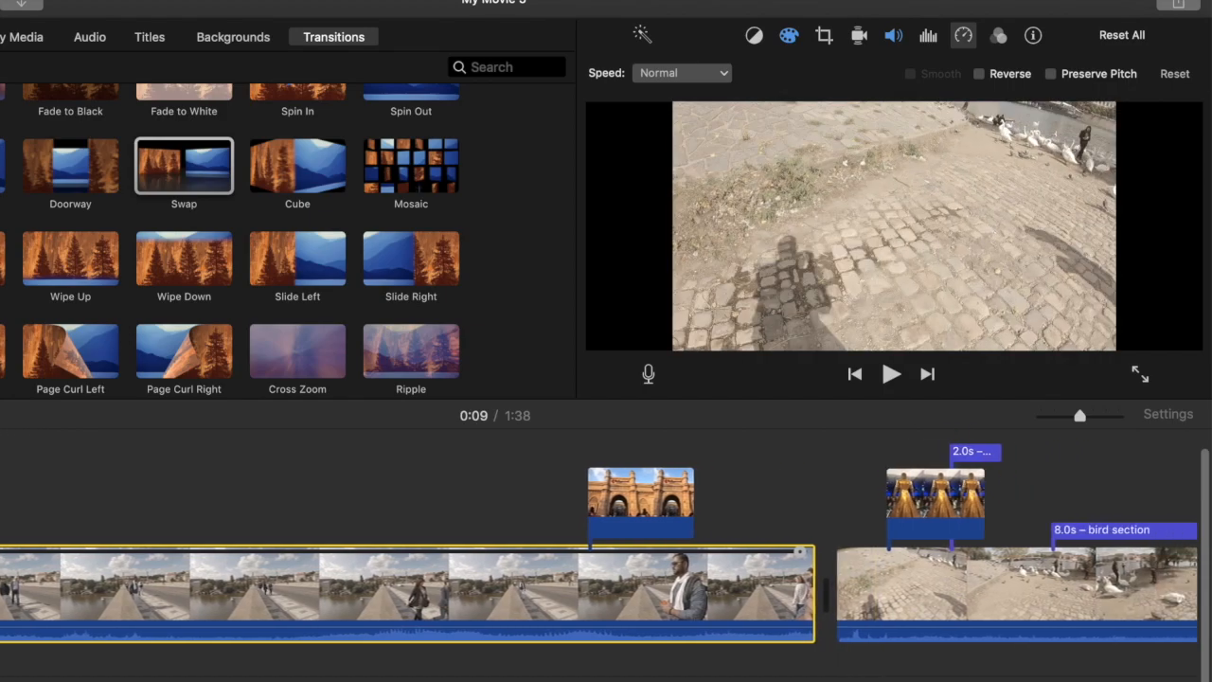
left_click(981, 76)
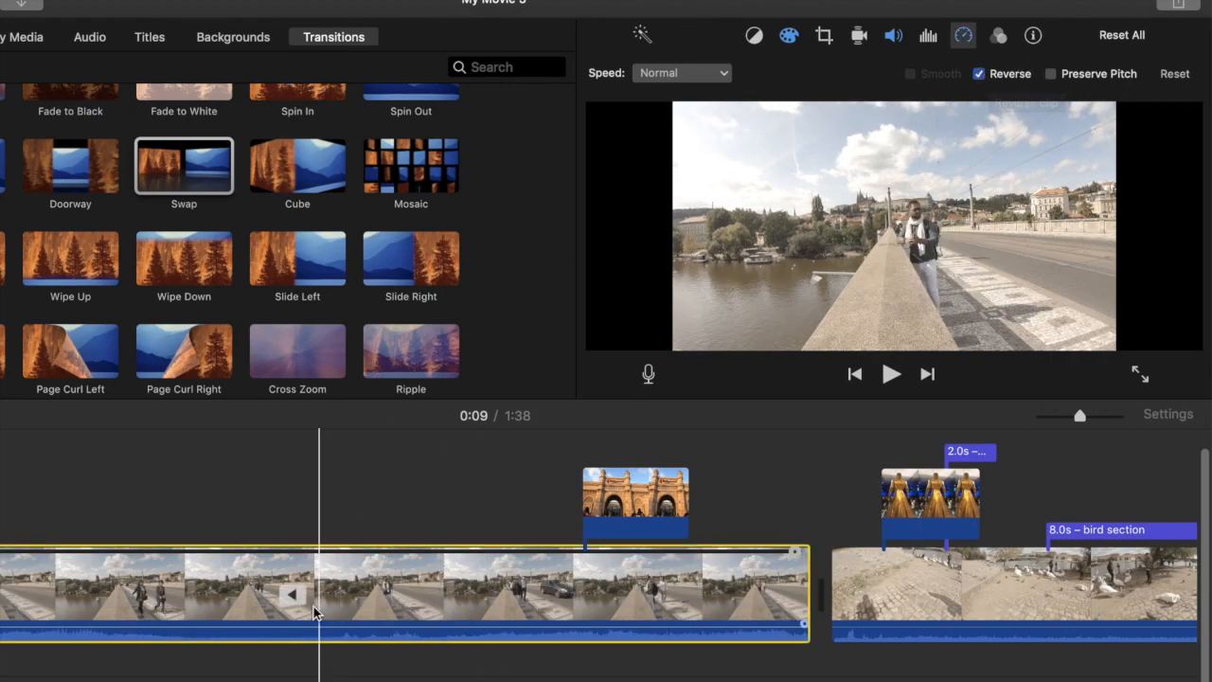
Look through the available clip filters for the bridge clip and leave the chooser without applying one
left_click(998, 38)
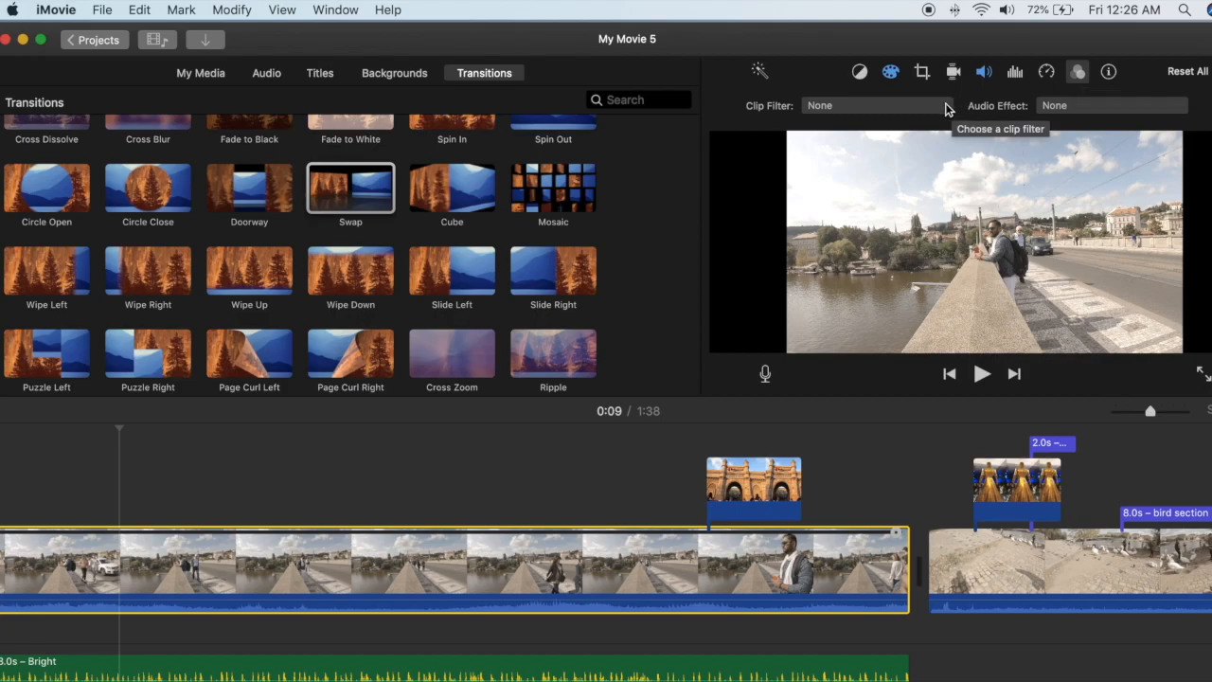
left_click(890, 105)
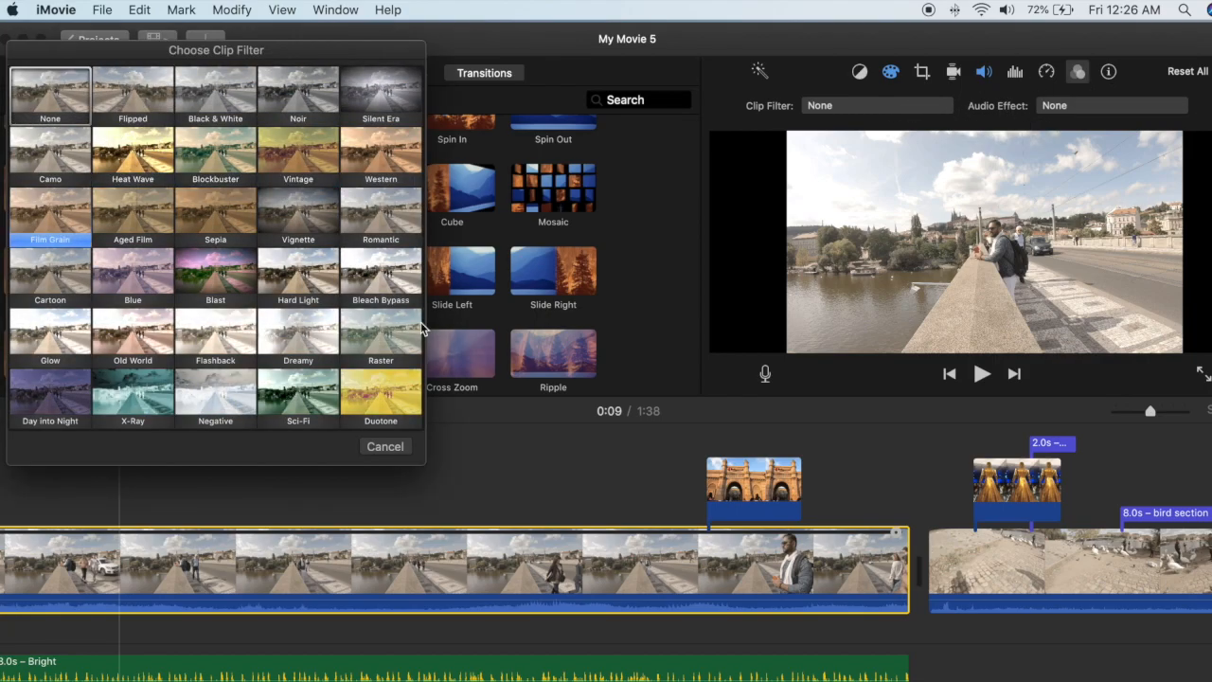
left_click(385, 447)
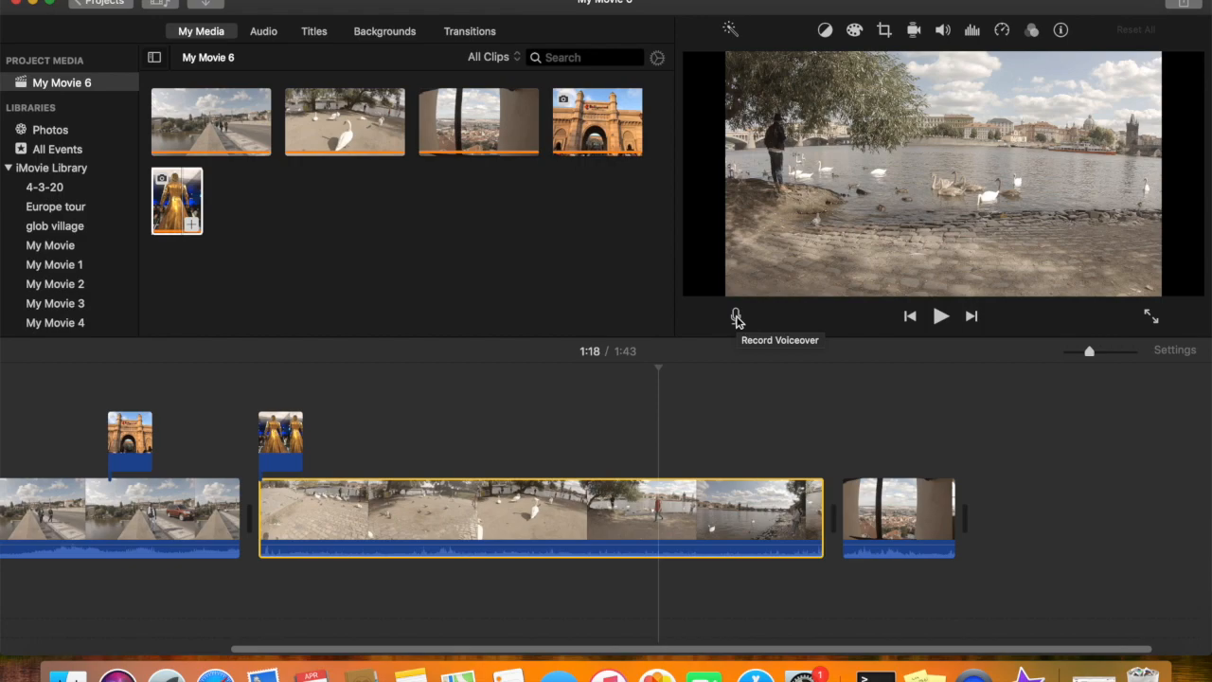
Open the voiceover recording controls in the My Movie 6 project
left_click(736, 319)
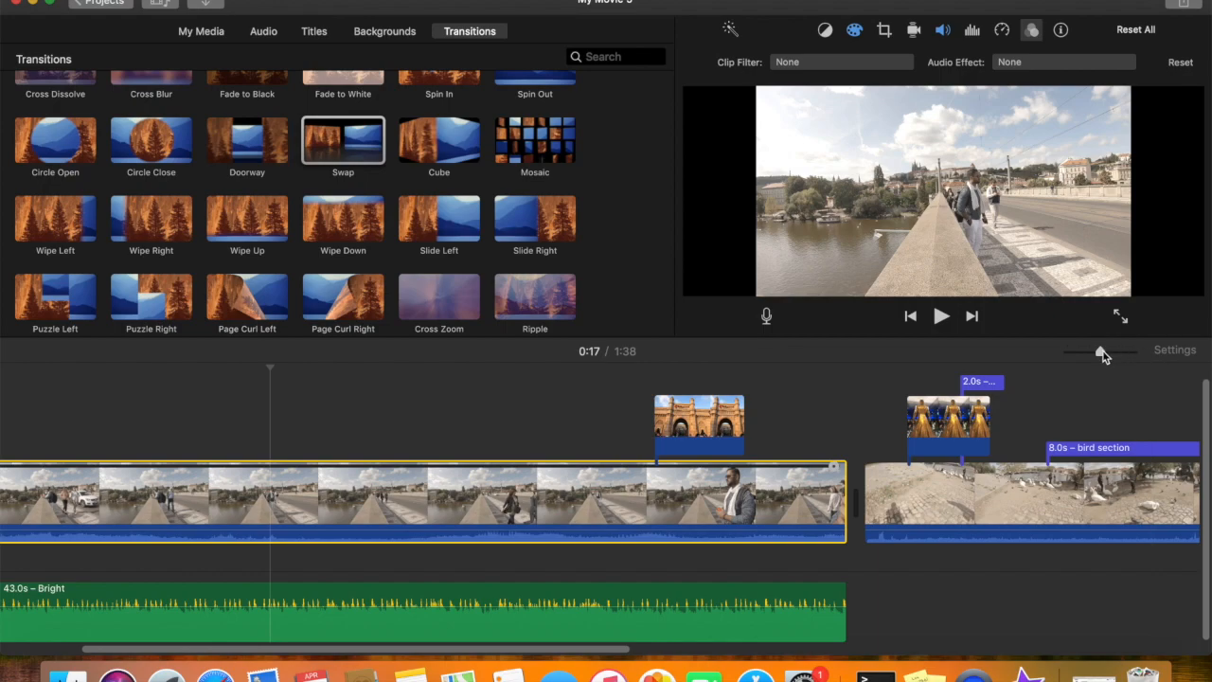
Zoom the timeline out to view the entire movie and zoom back in on the bridge clip
left_click_drag(1102, 352, 1078, 351)
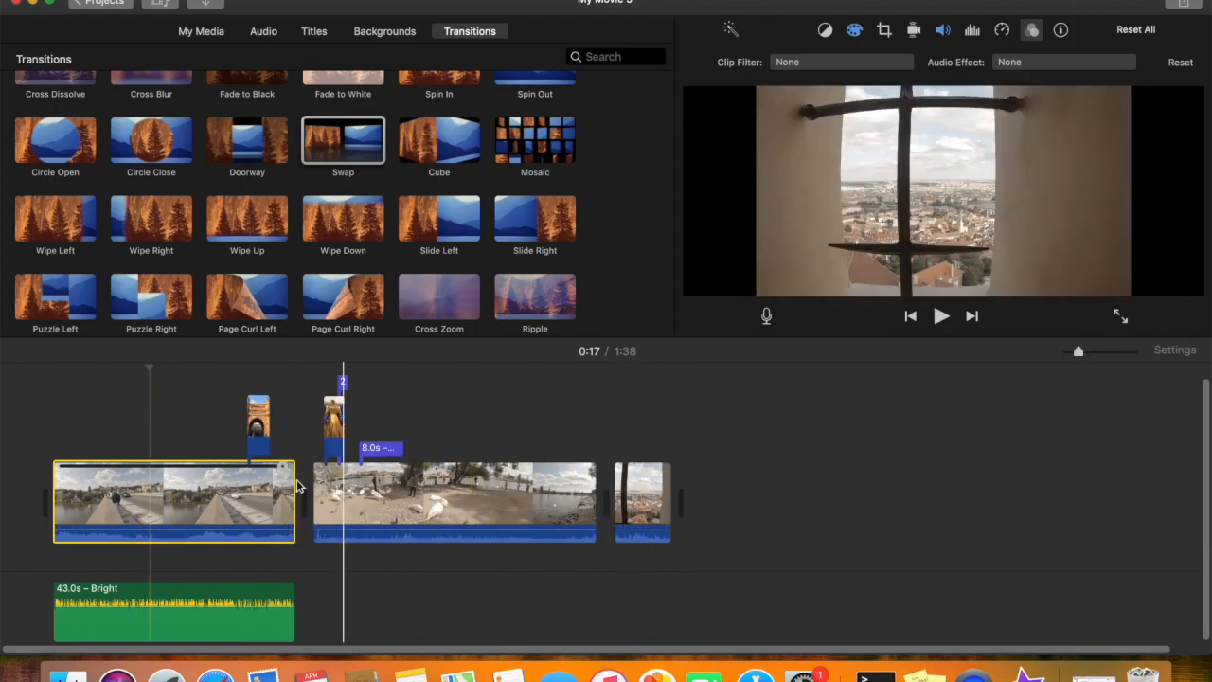
left_click_drag(1079, 352, 1100, 352)
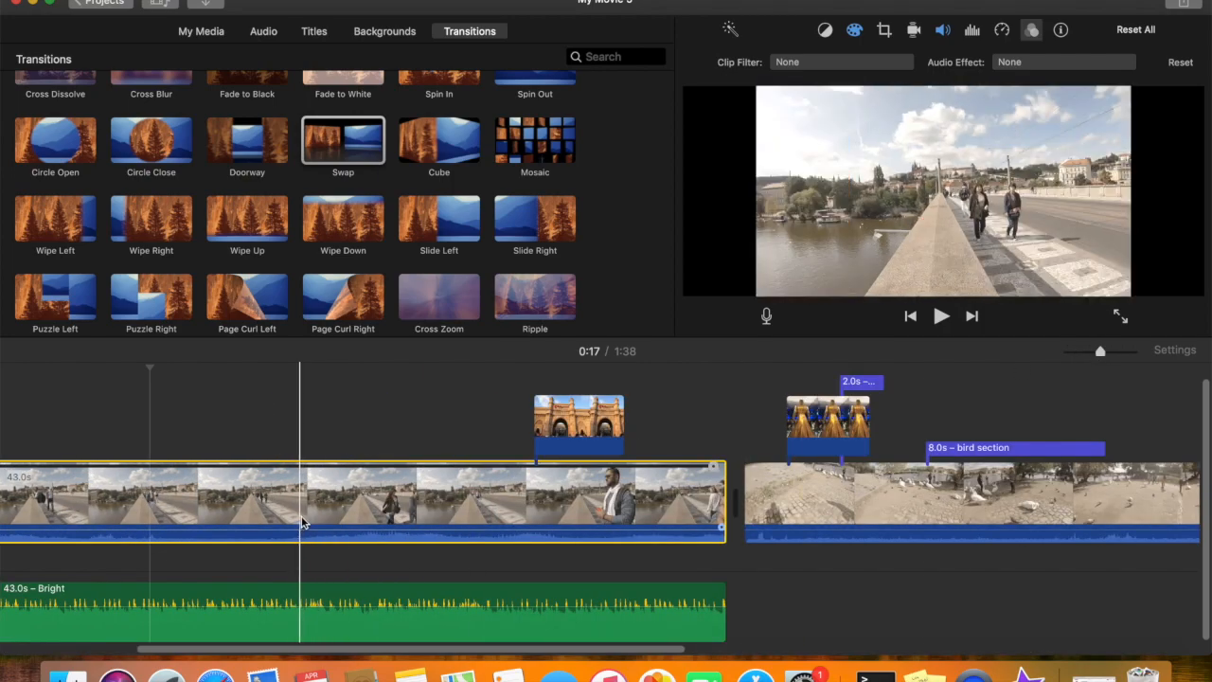
Open the YouTube sharing settings for the My Movie 5 project
scroll(300, 515, "left", 5)
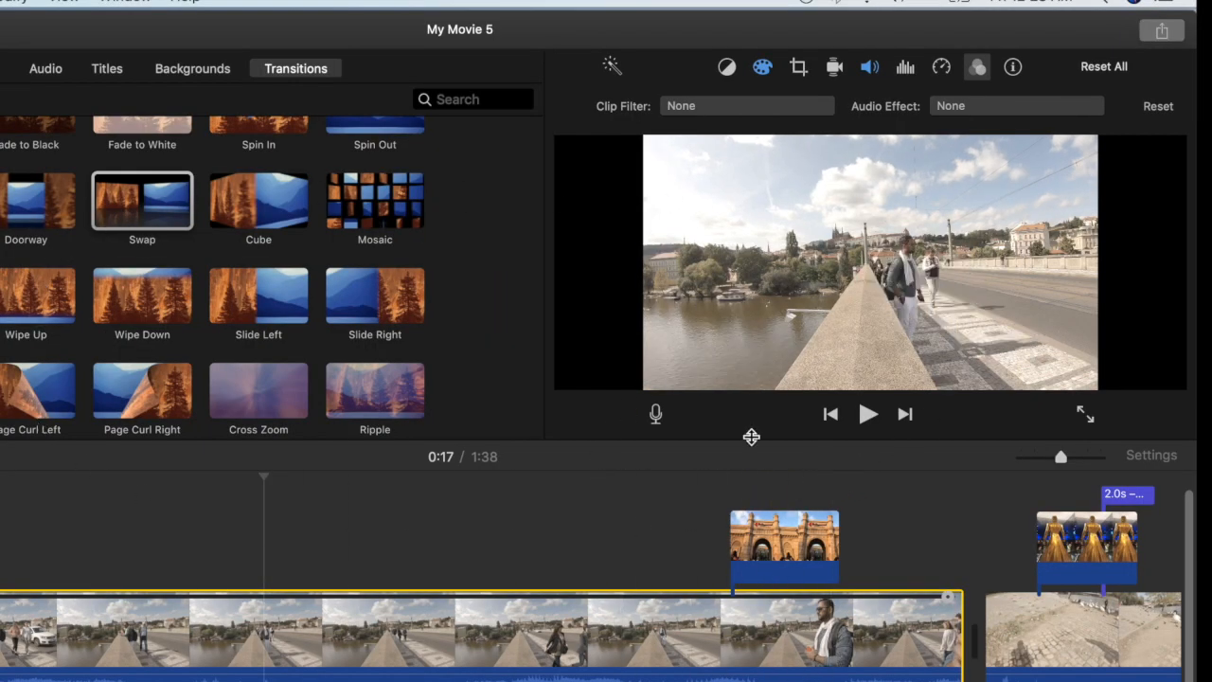
scroll(719, 632, "right", 2)
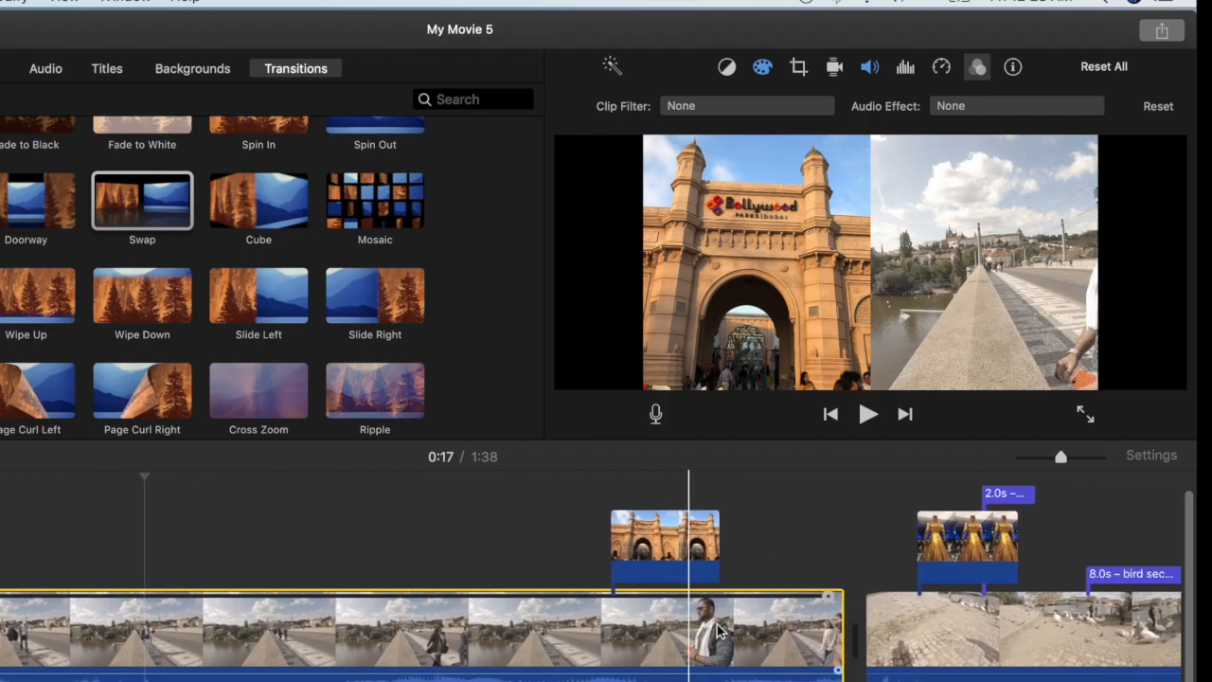
left_click(1164, 33)
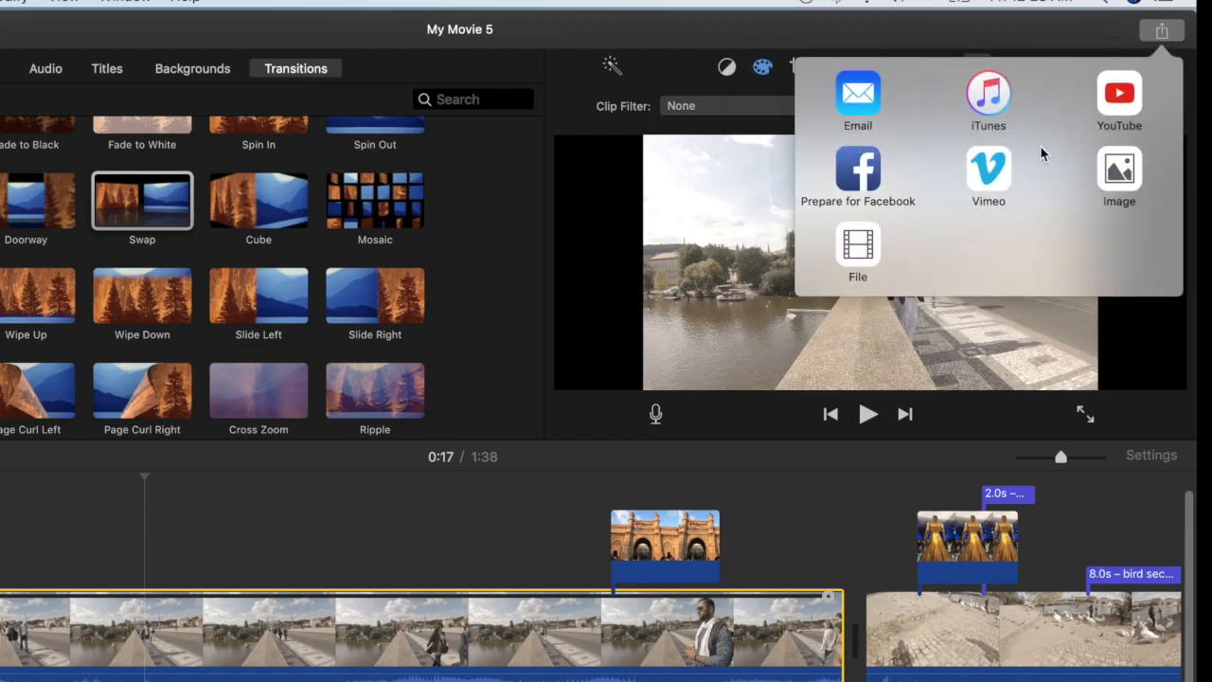
left_click(1125, 104)
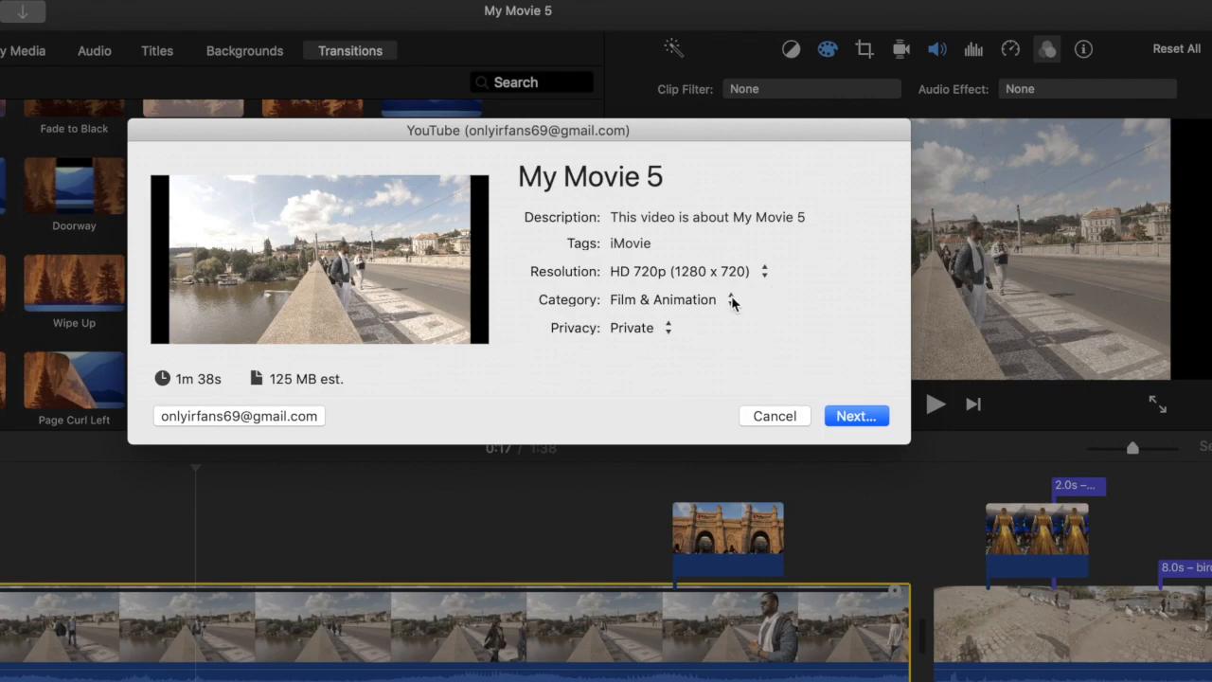
Set the YouTube upload category to Travel & Events, continue to the Terms of Service and cancel without publishing
left_click(727, 303)
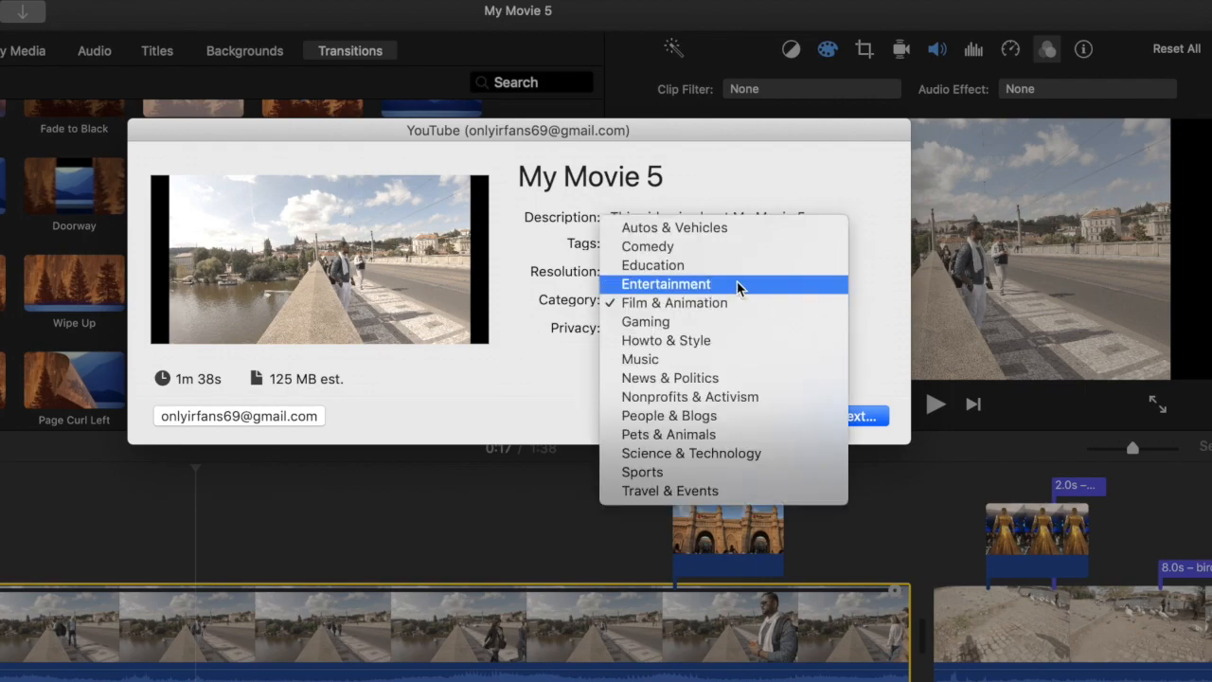
left_click(683, 491)
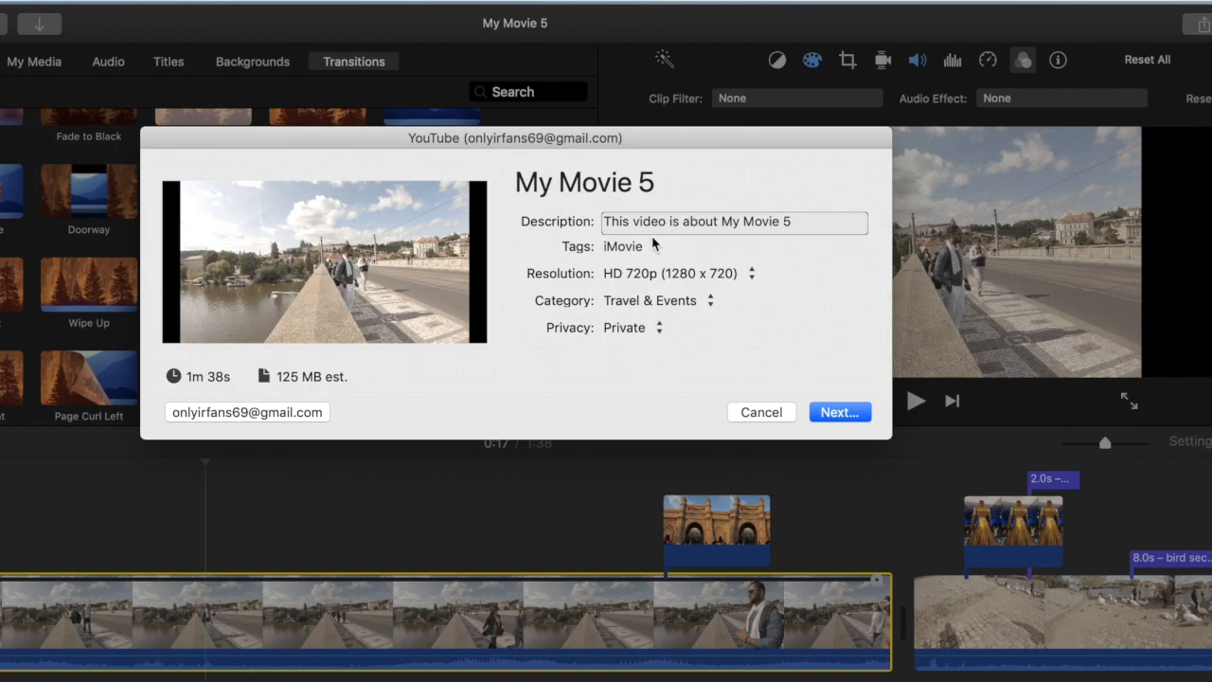
left_click(839, 412)
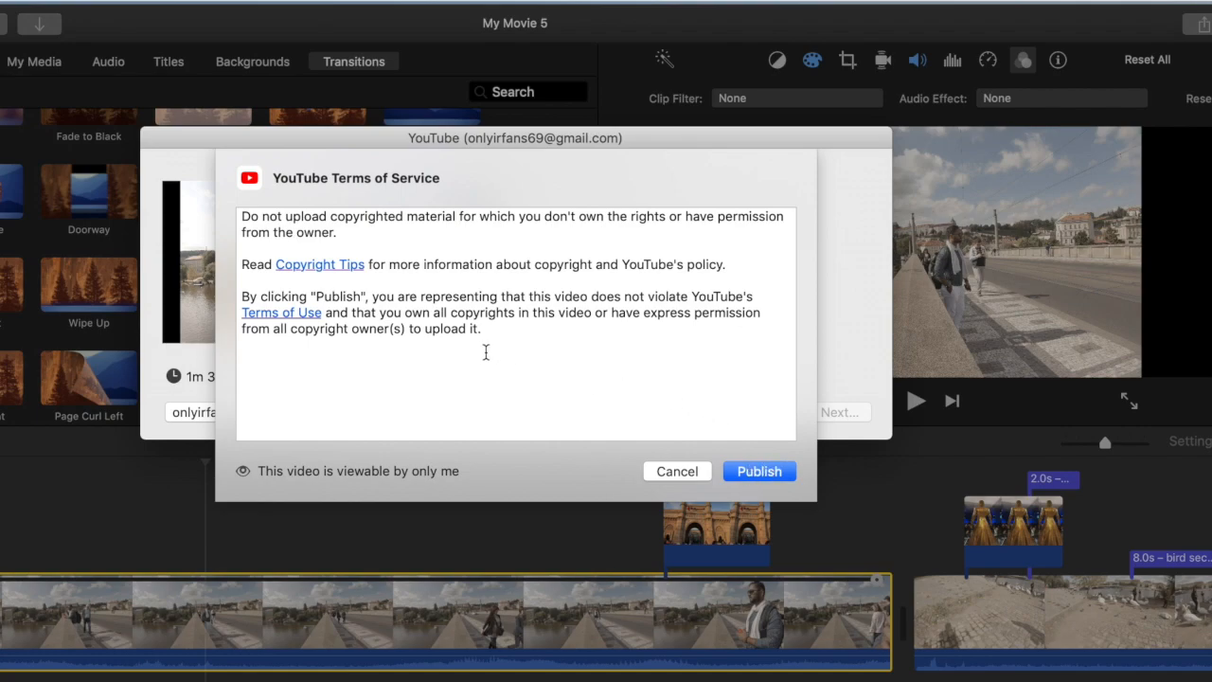
left_click(679, 472)
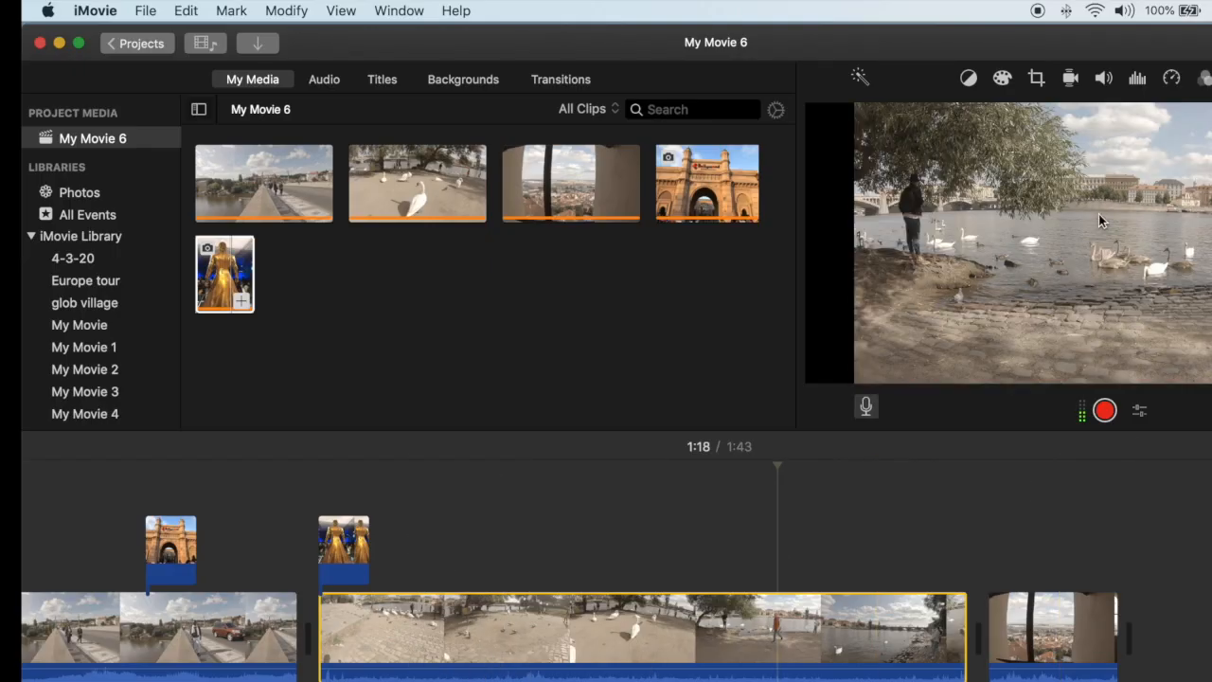
Leave the My Movie 6 project for the projects overview, saving it under the name "Europe final"
left_click(130, 47)
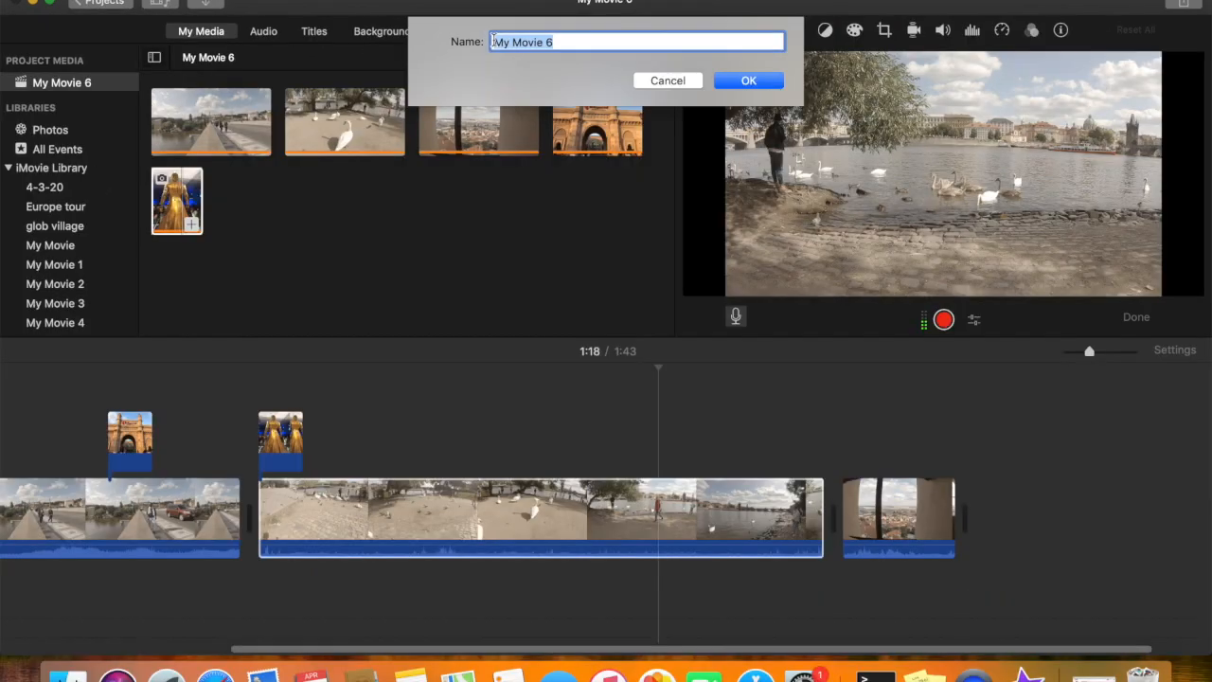
type("Europe final")
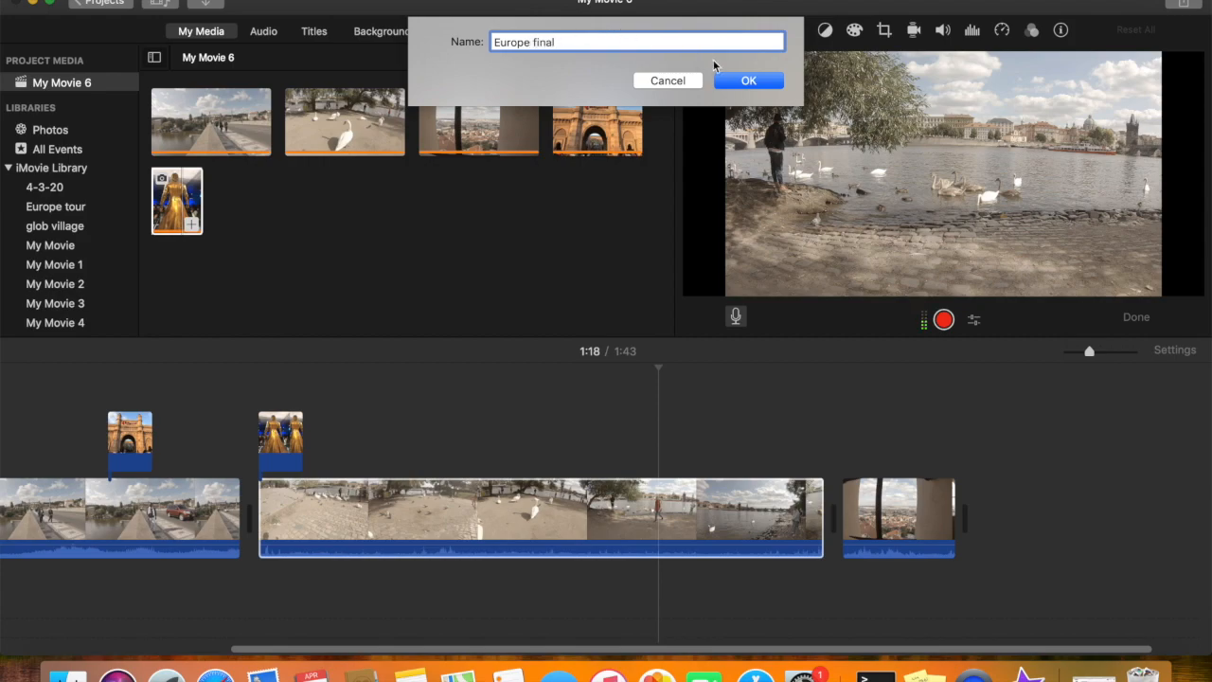
left_click(745, 81)
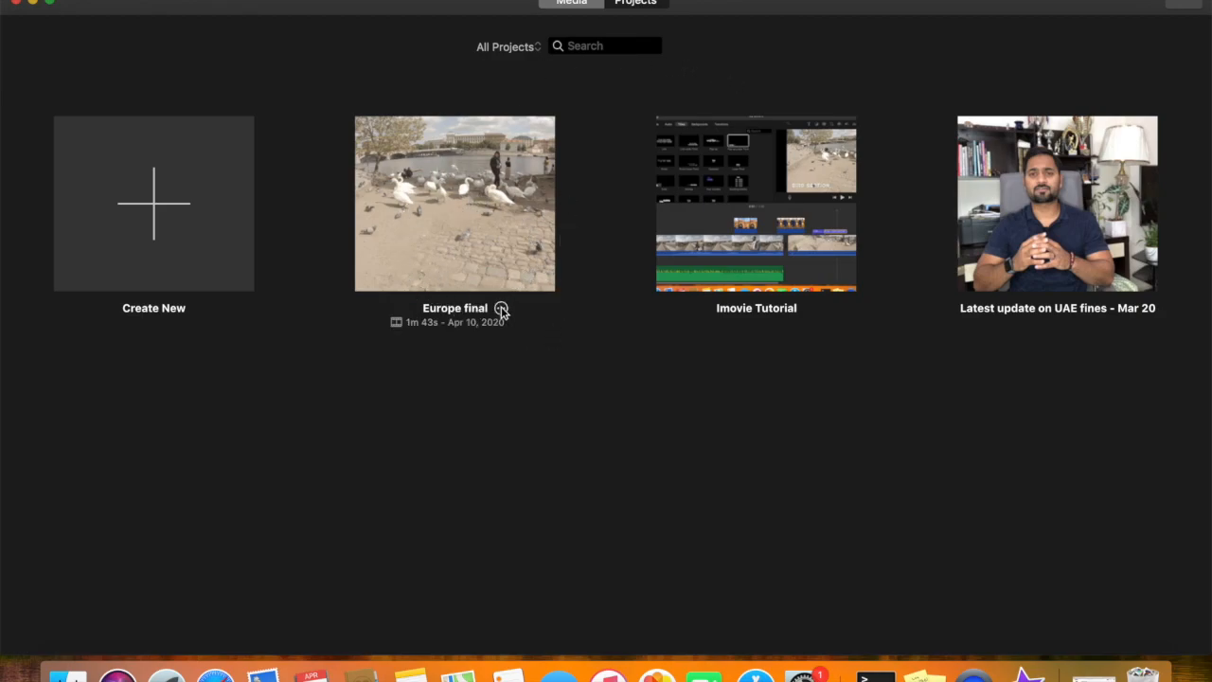
Show the available sharing destinations for the Europe final project
left_click(500, 308)
mouse_move(575, 350)
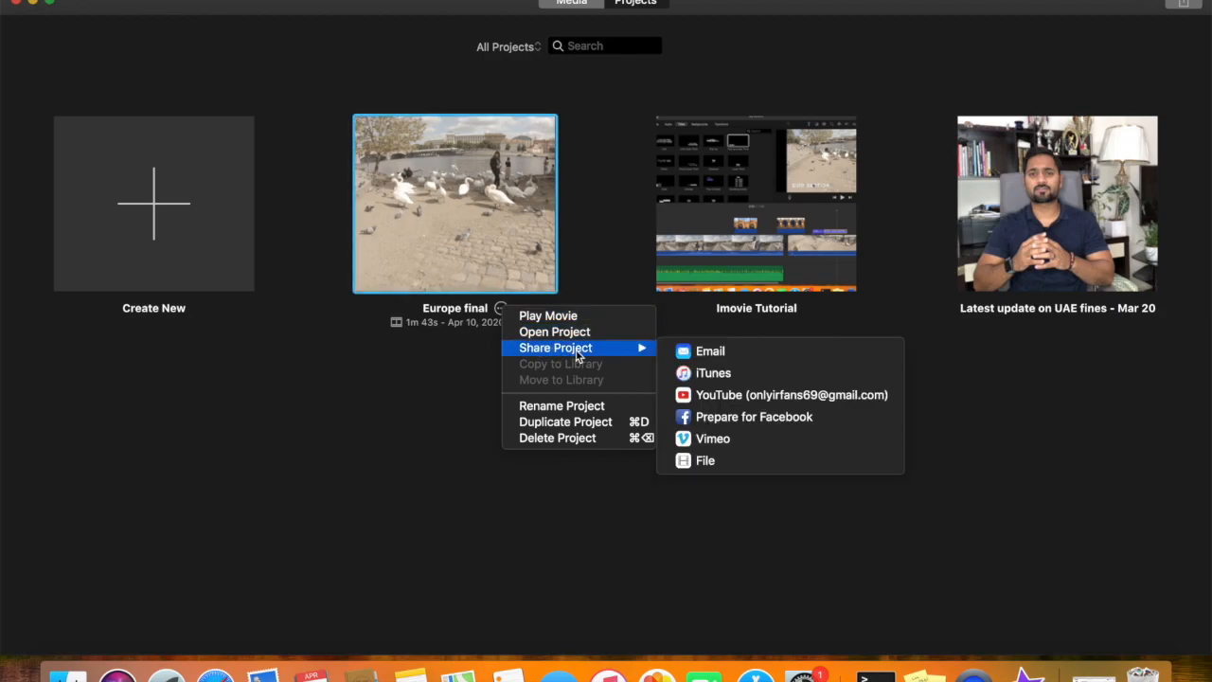